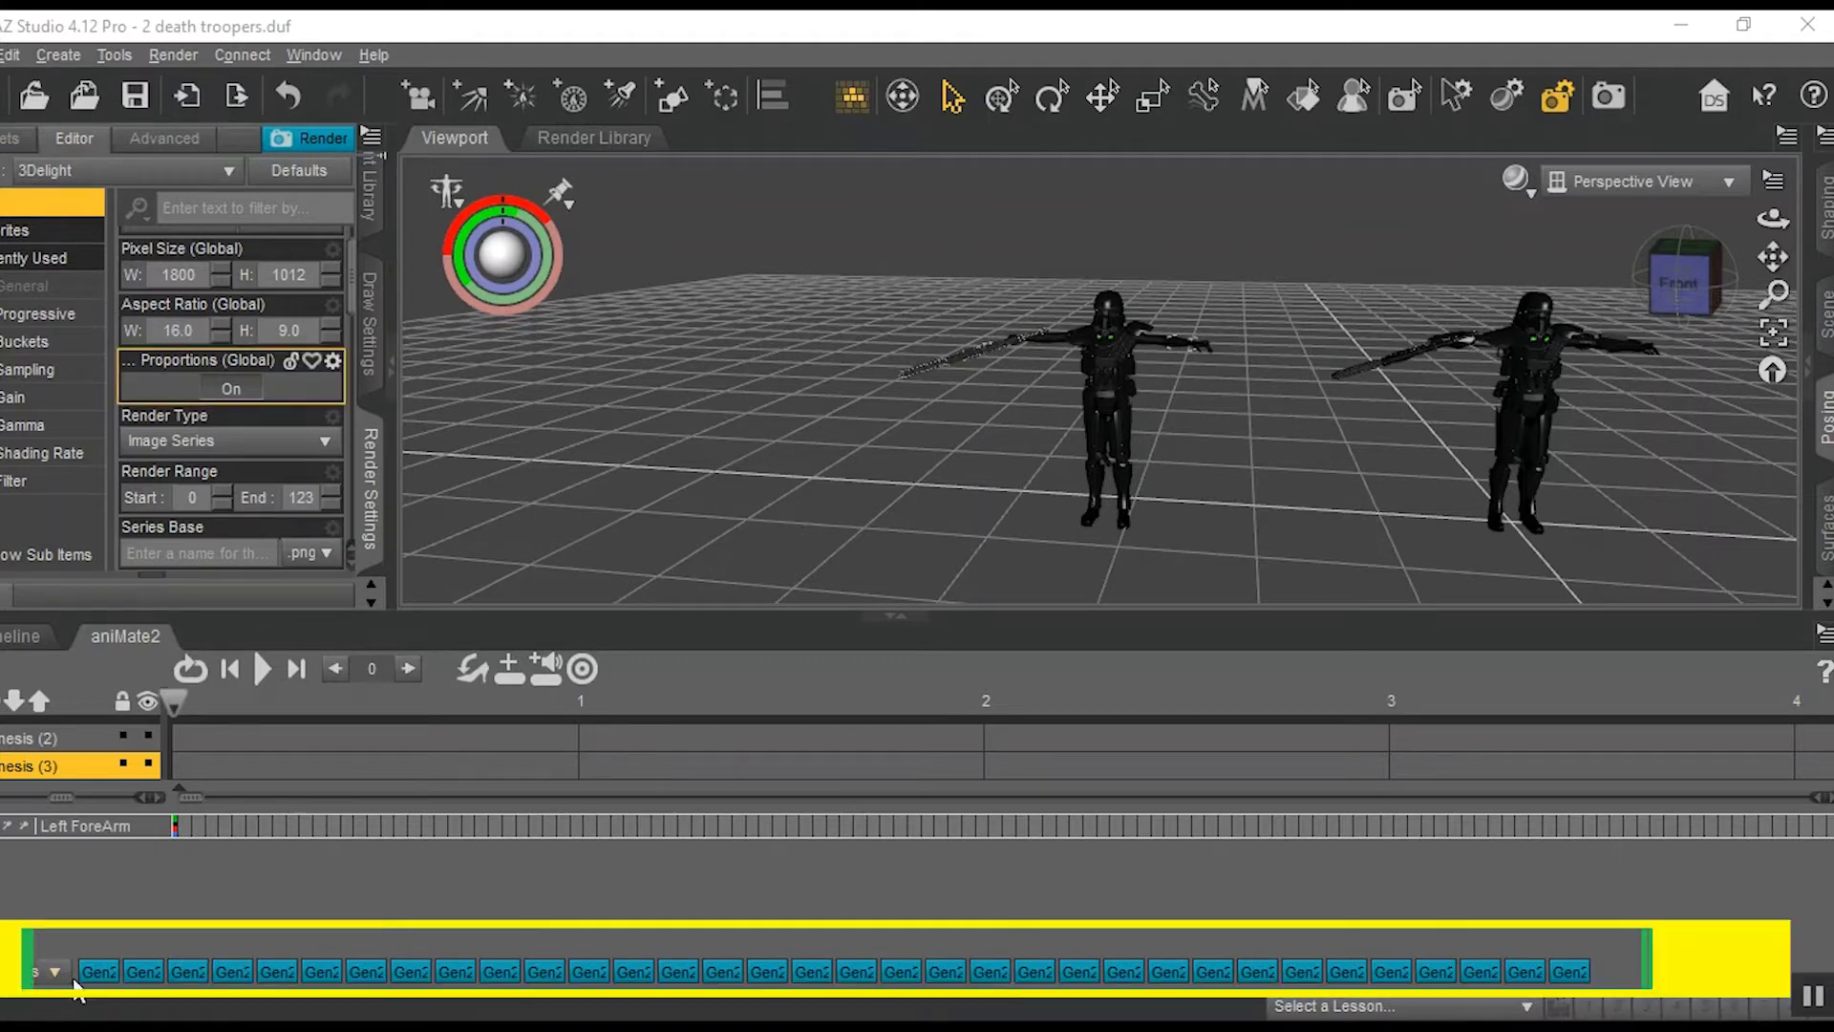
- Preview the Gen2 aniBlocks on the death trooper and examine both troopers and their rifles from different angles
mouse_move(97, 970)
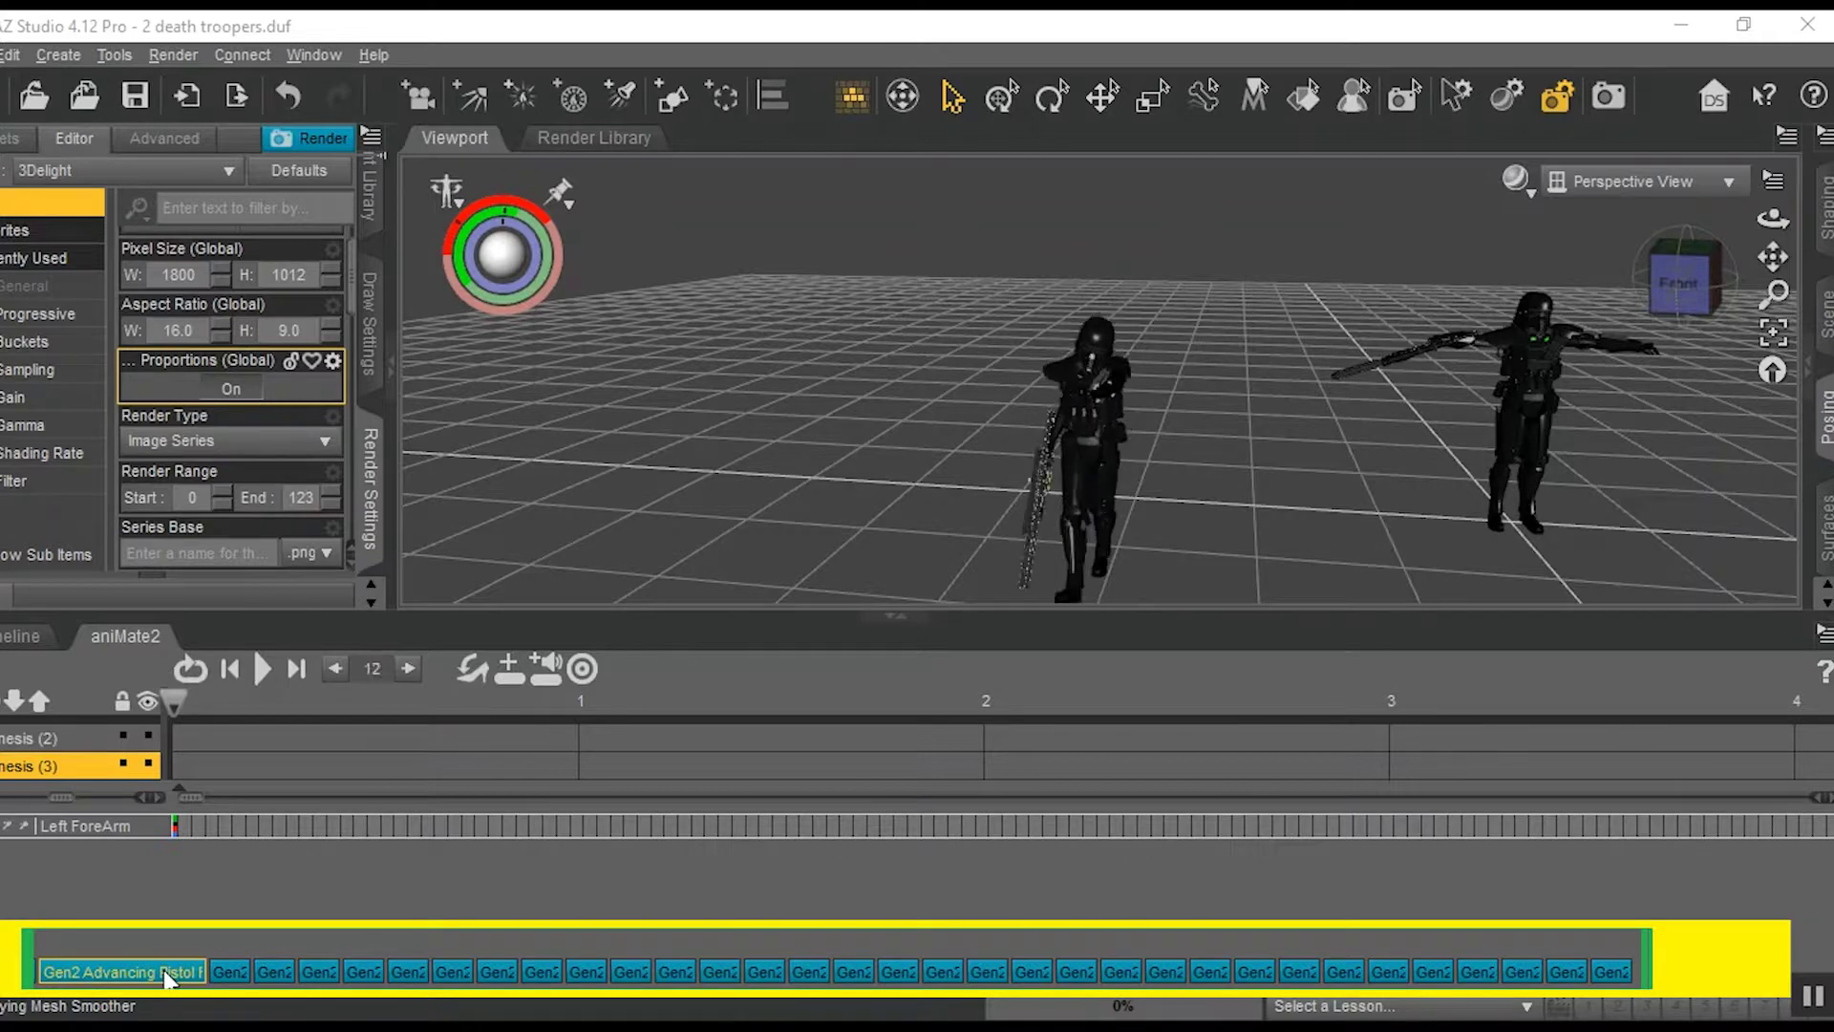
mouse_move(221, 989)
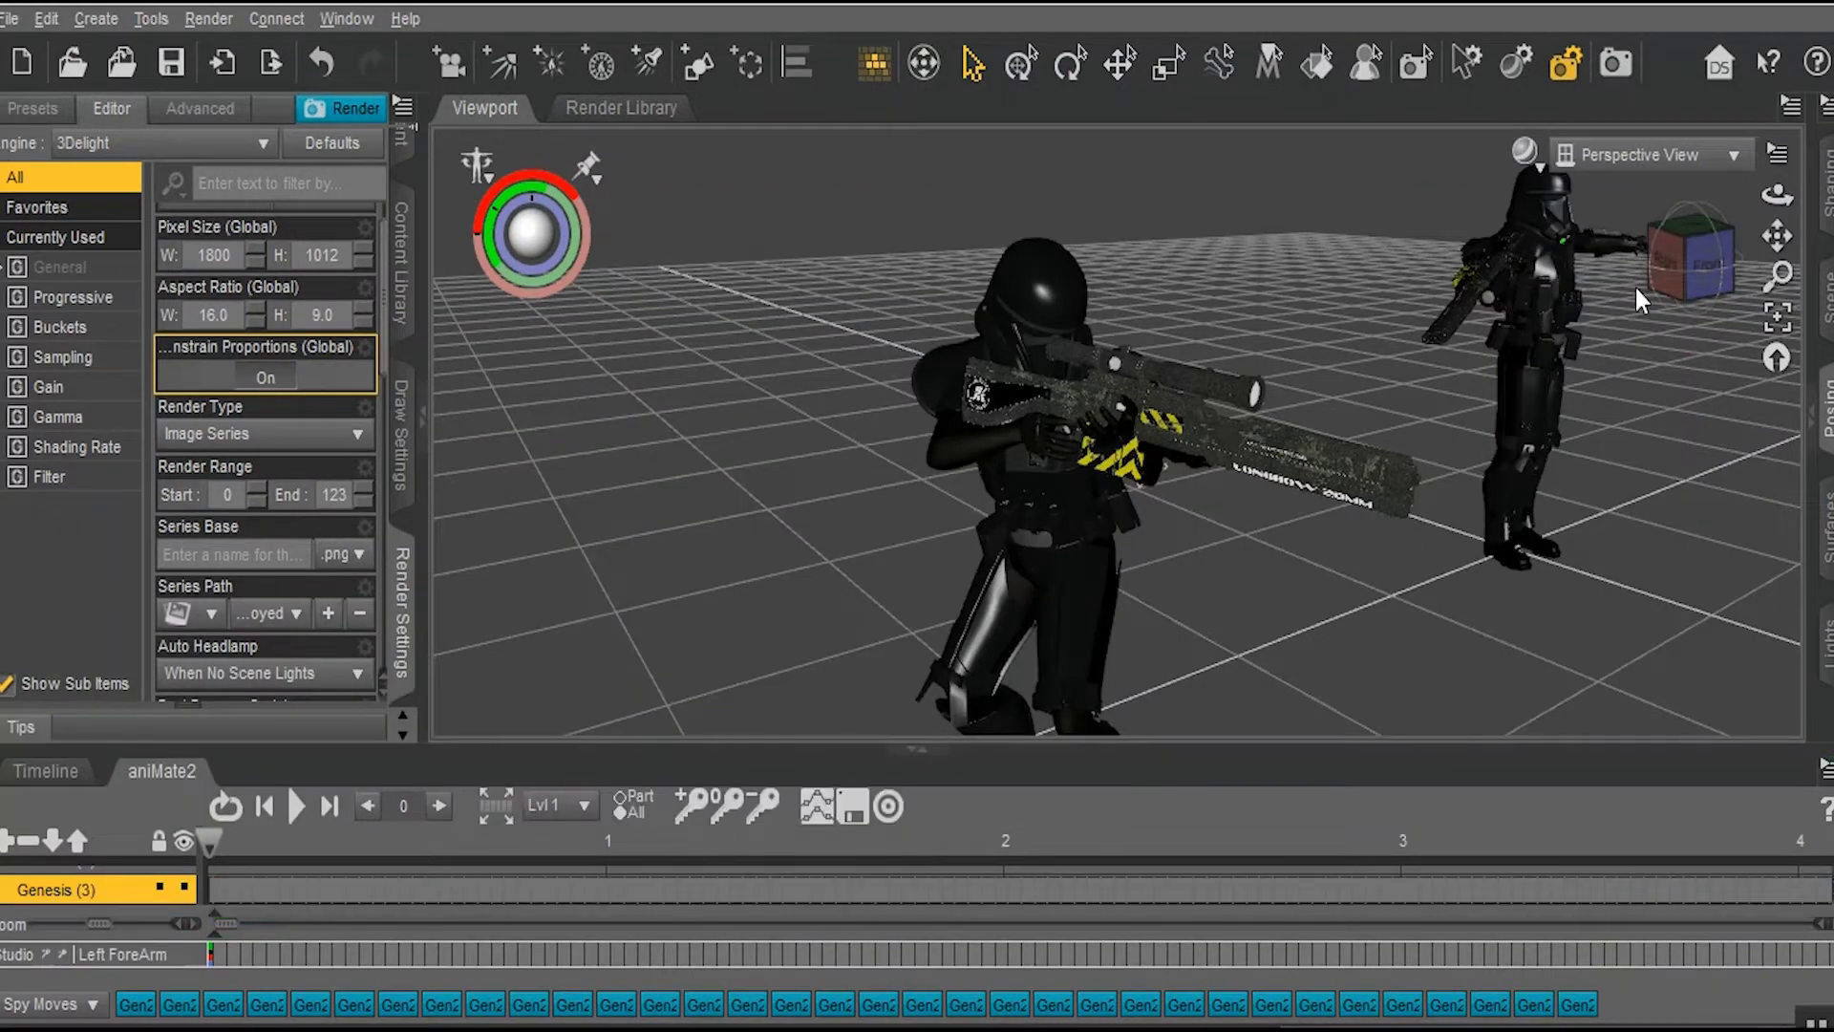
drag(1686, 256, 1471, 316)
scroll(1292, 432, up, 3)
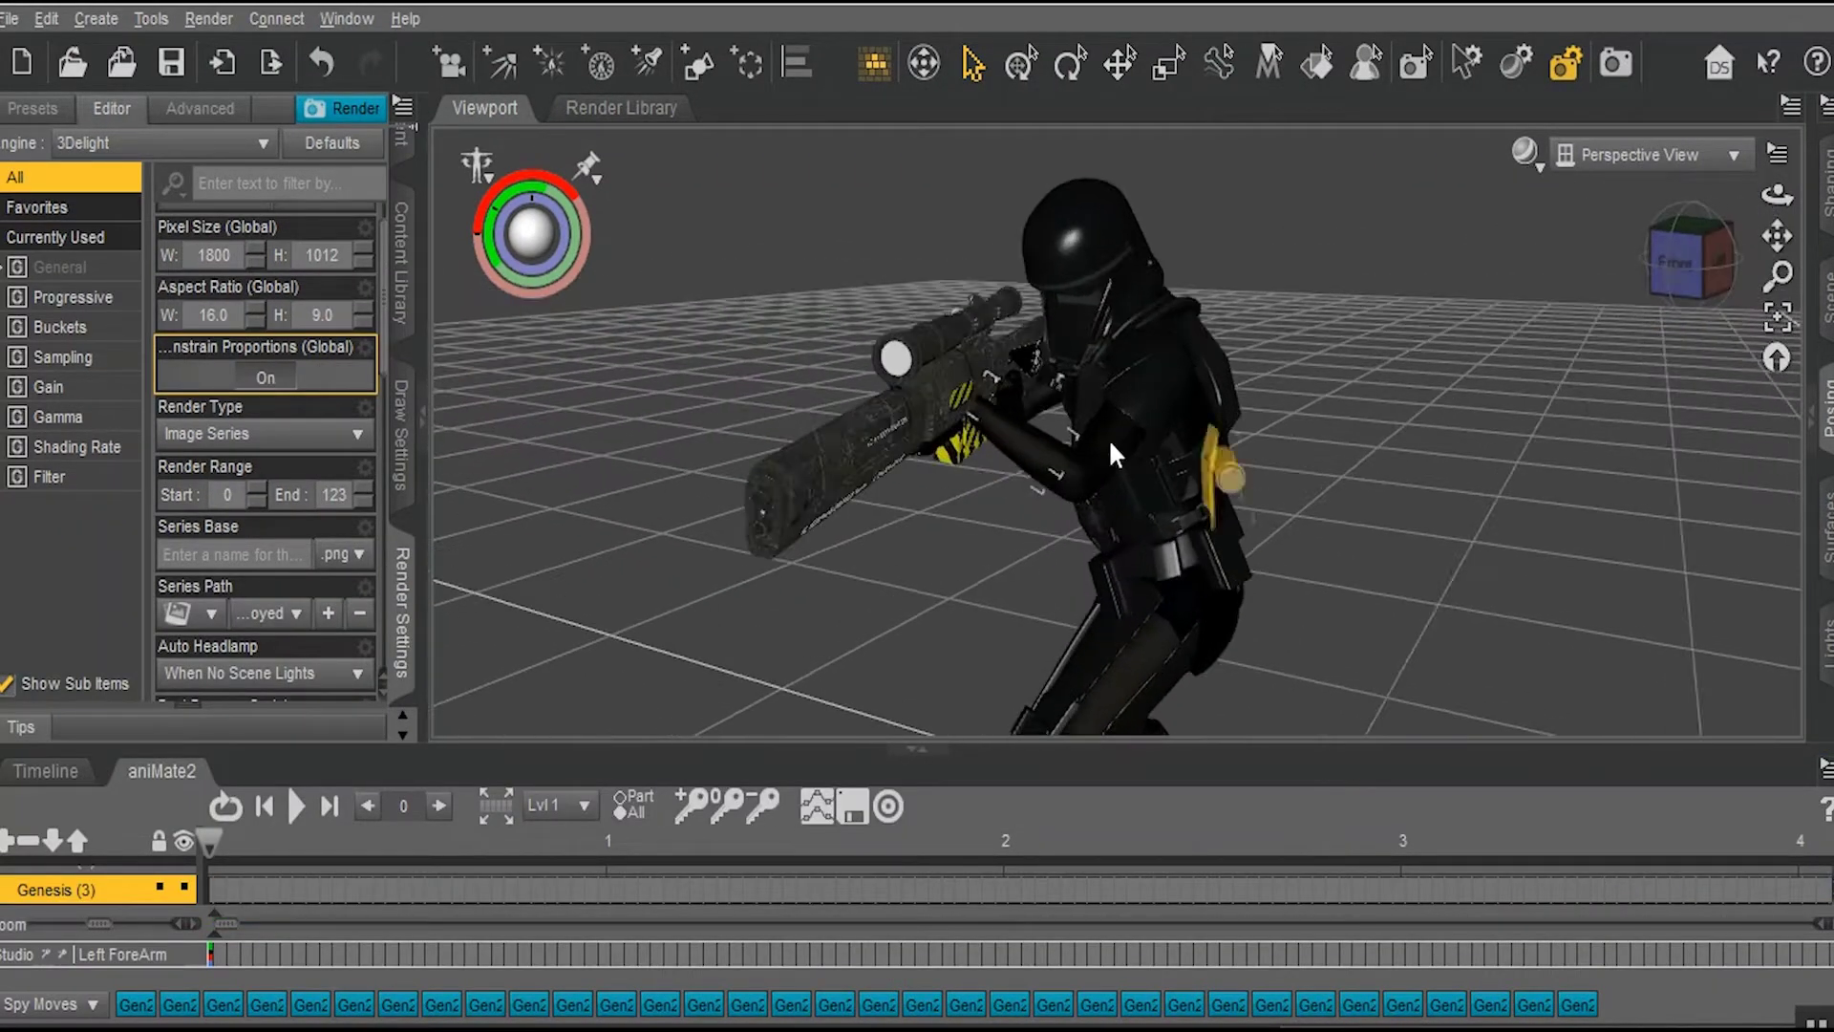
click(1093, 439)
click(1102, 444)
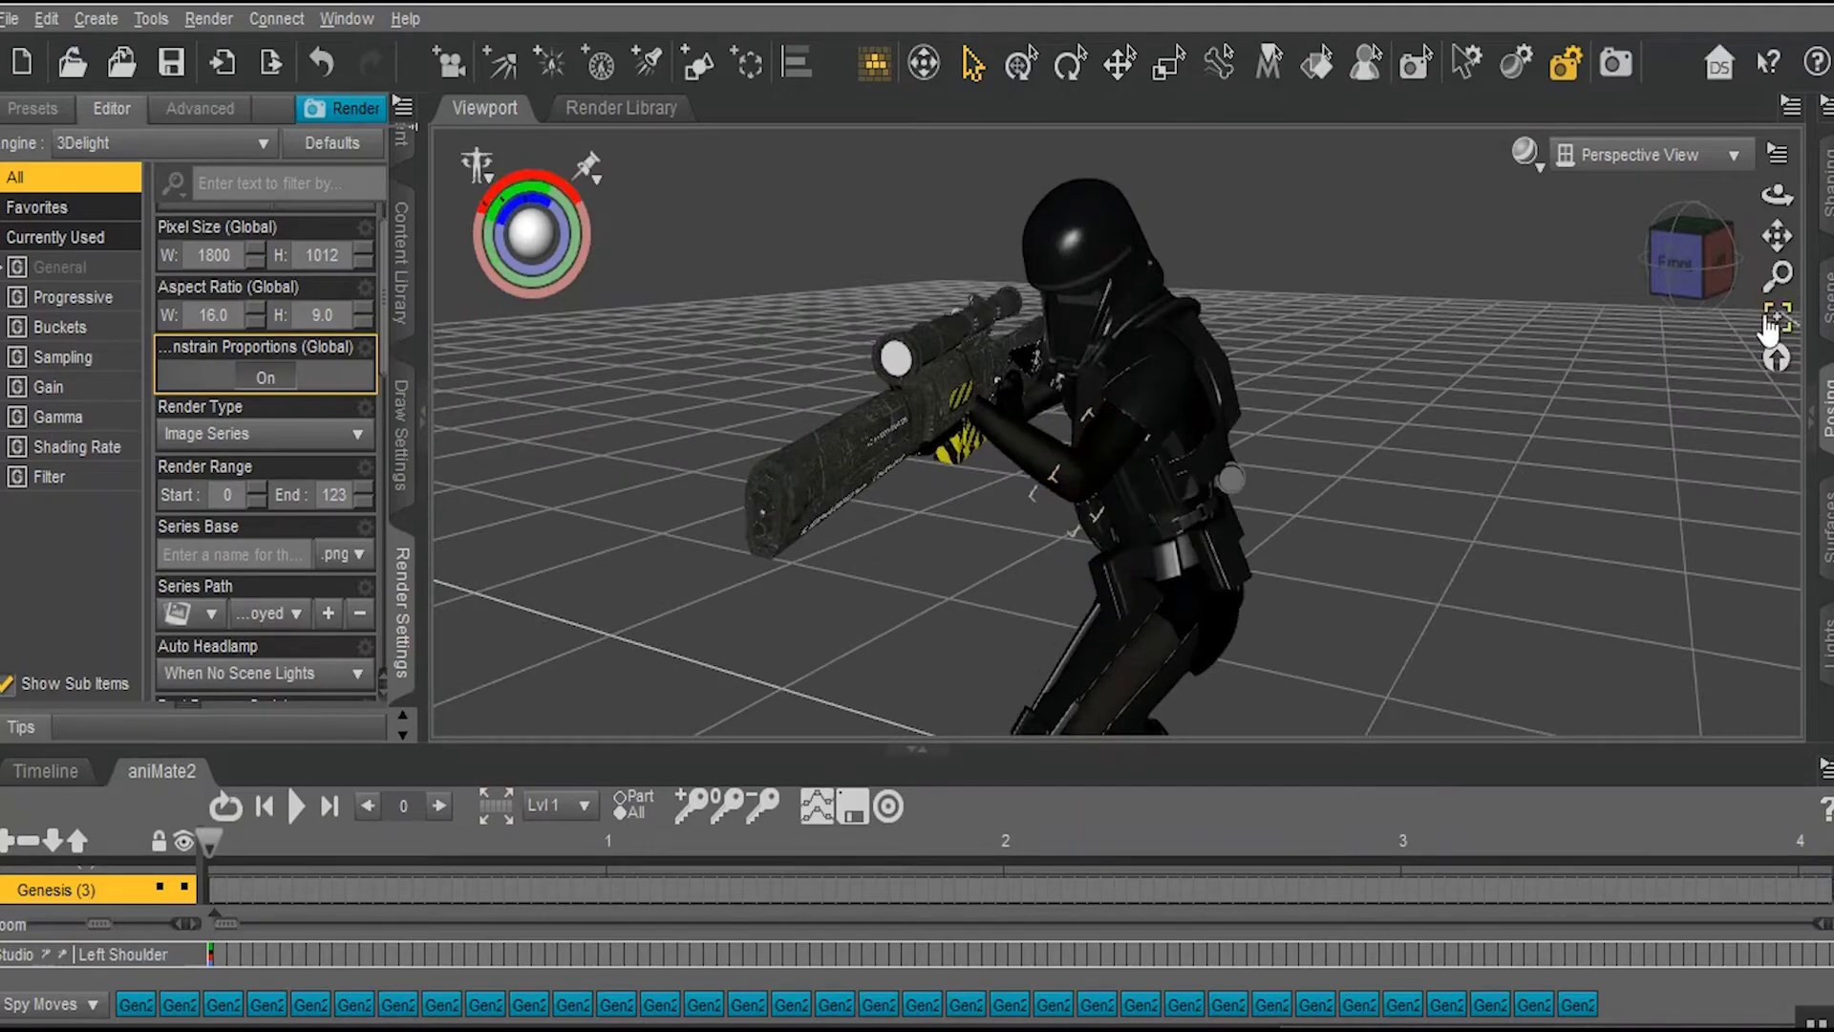
drag(1691, 253, 1209, 286)
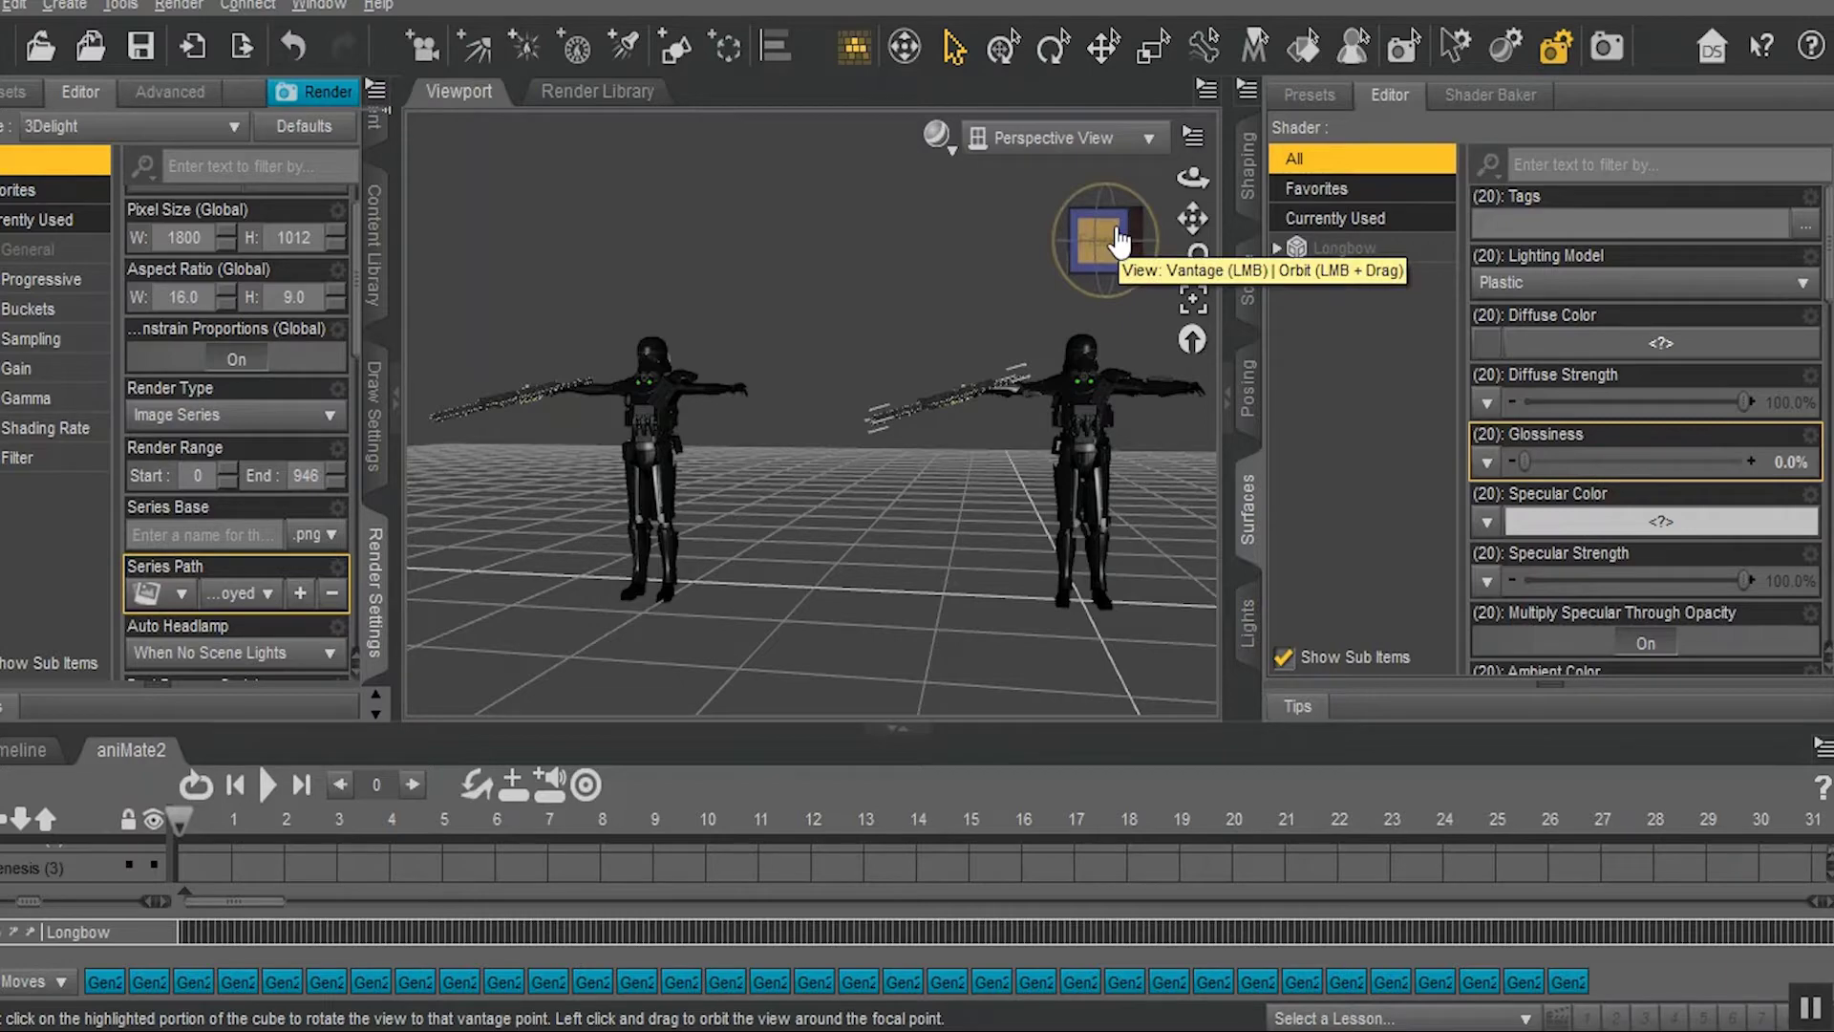
drag(1098, 240, 625, 262)
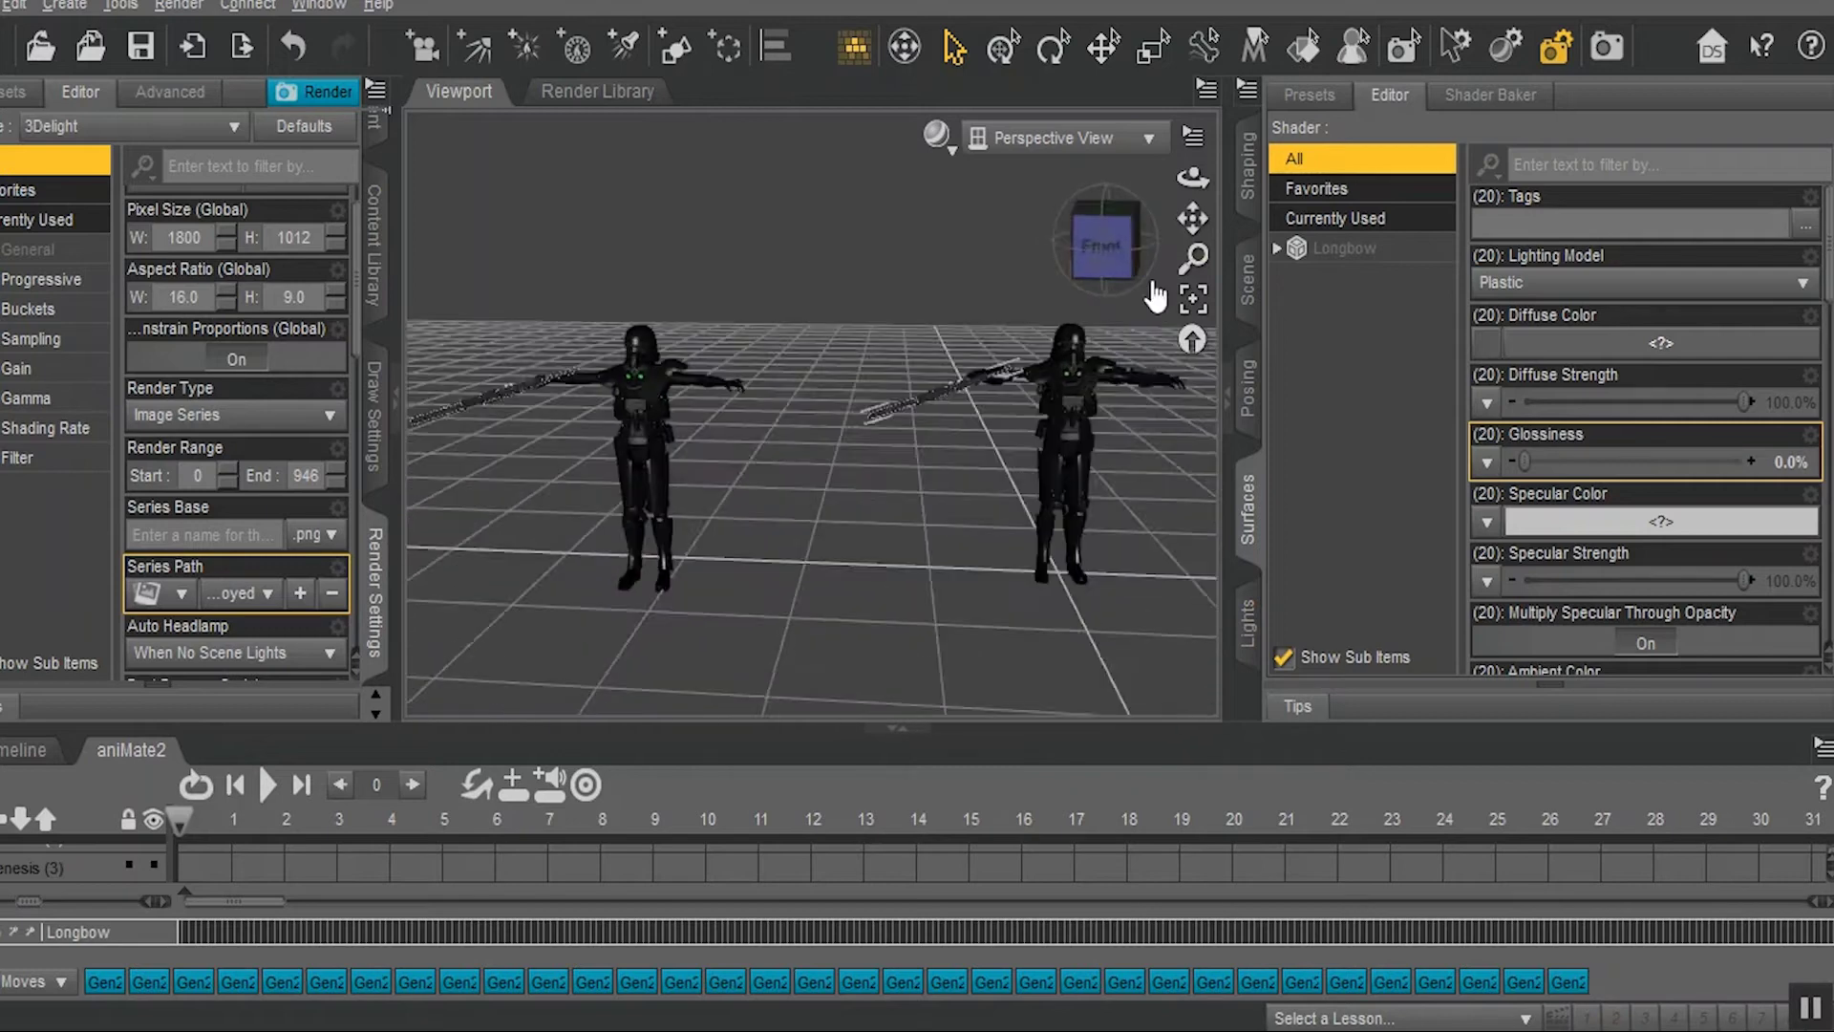
drag(1192, 218, 1158, 634)
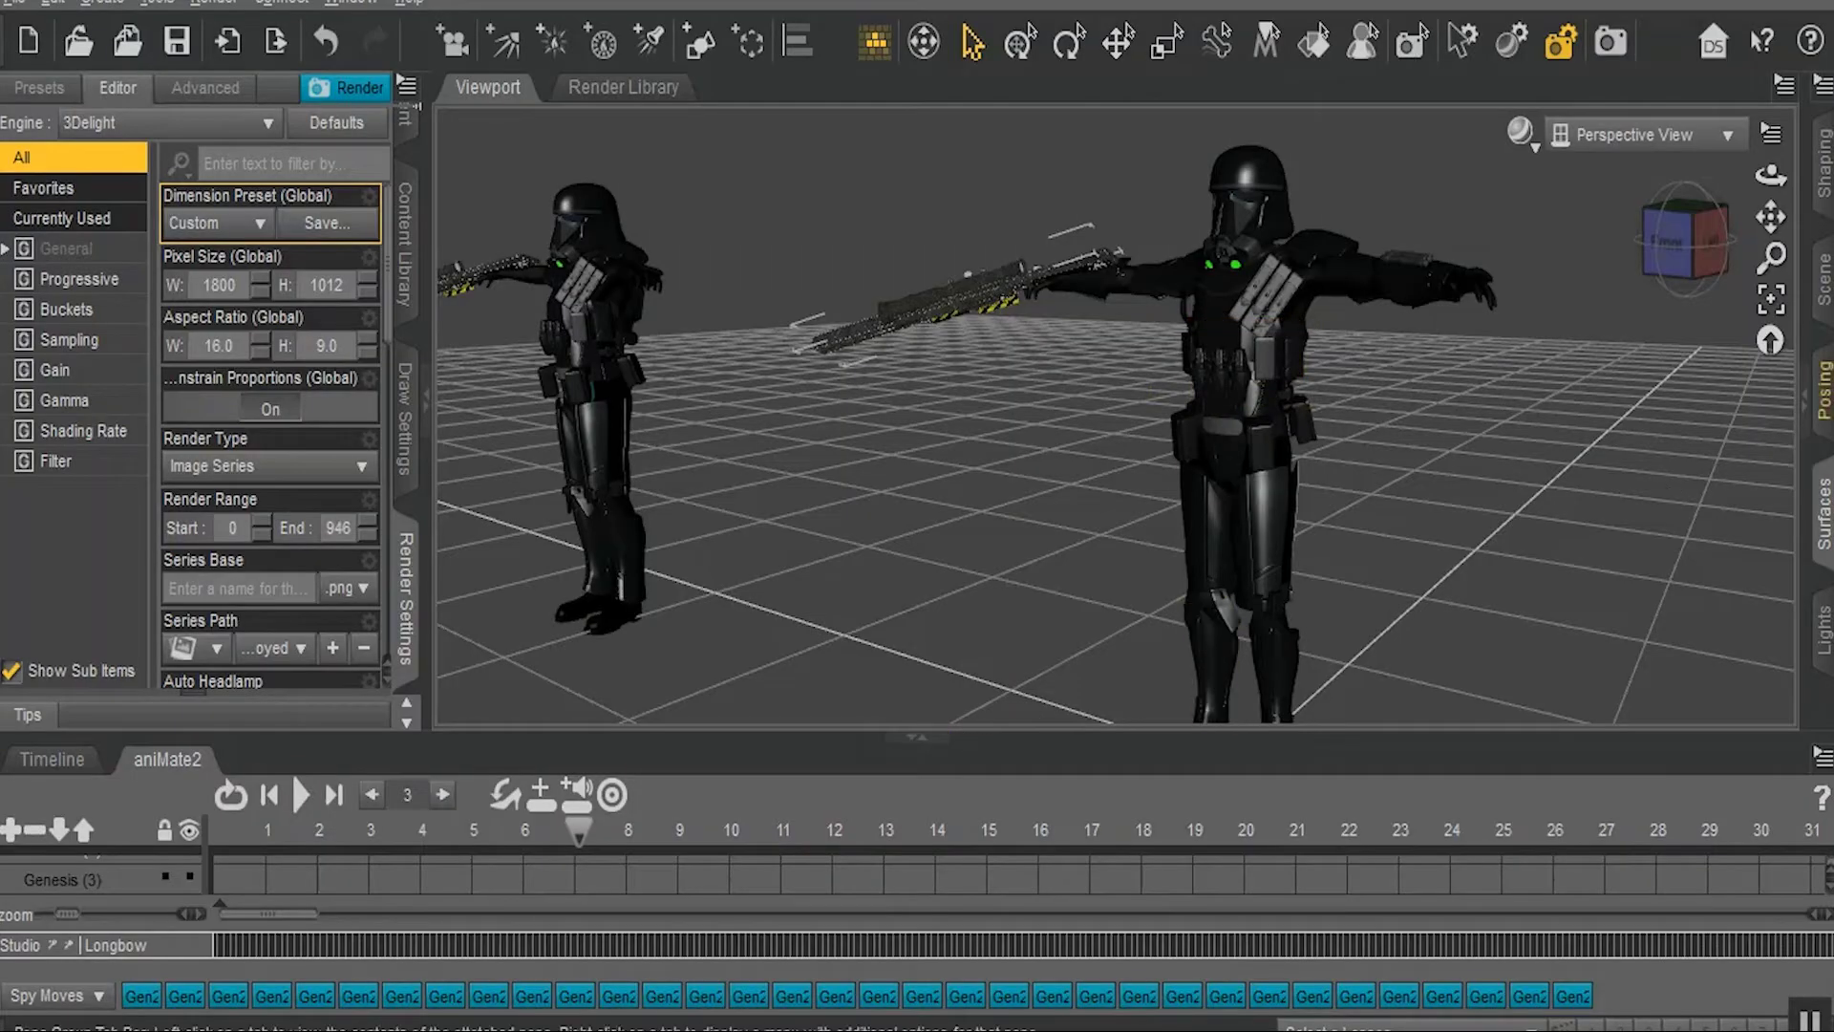
- Show the scene hierarchy and examine the trooper holding the Longbow rifle up close
click(1825, 315)
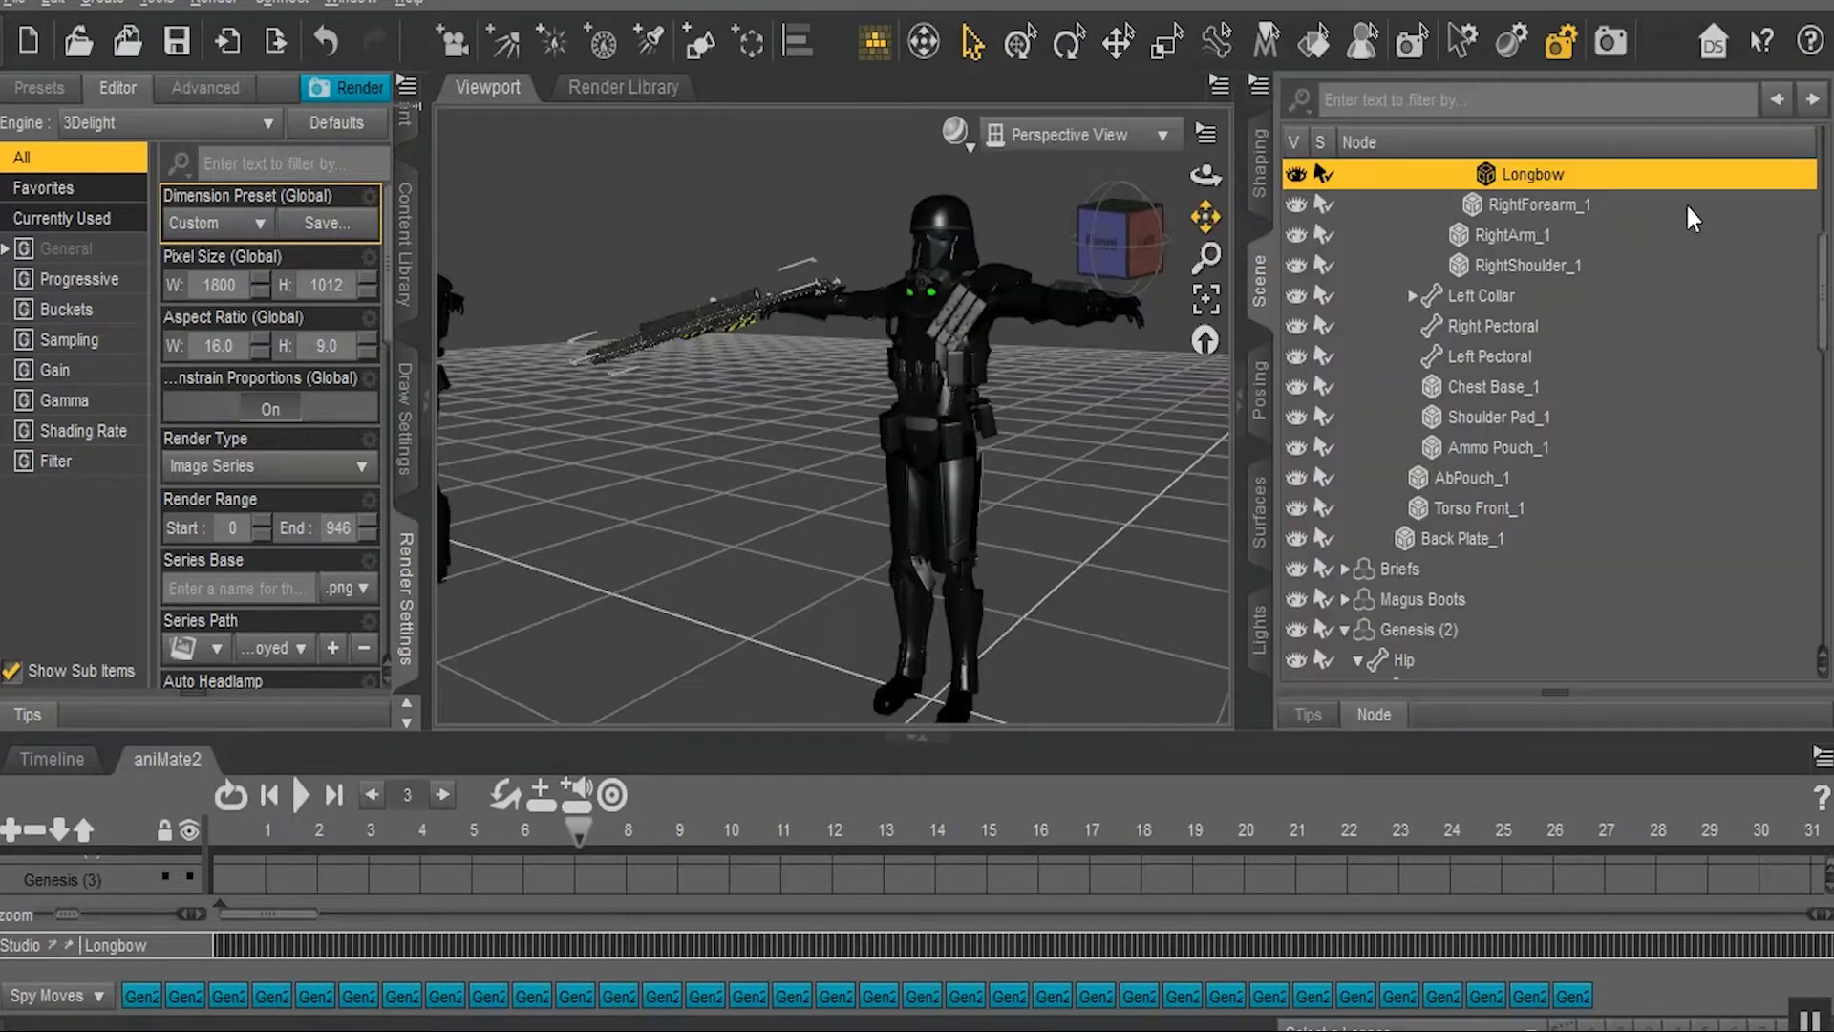
drag(1199, 226, 1206, 229)
scroll(646, 174, up, 5)
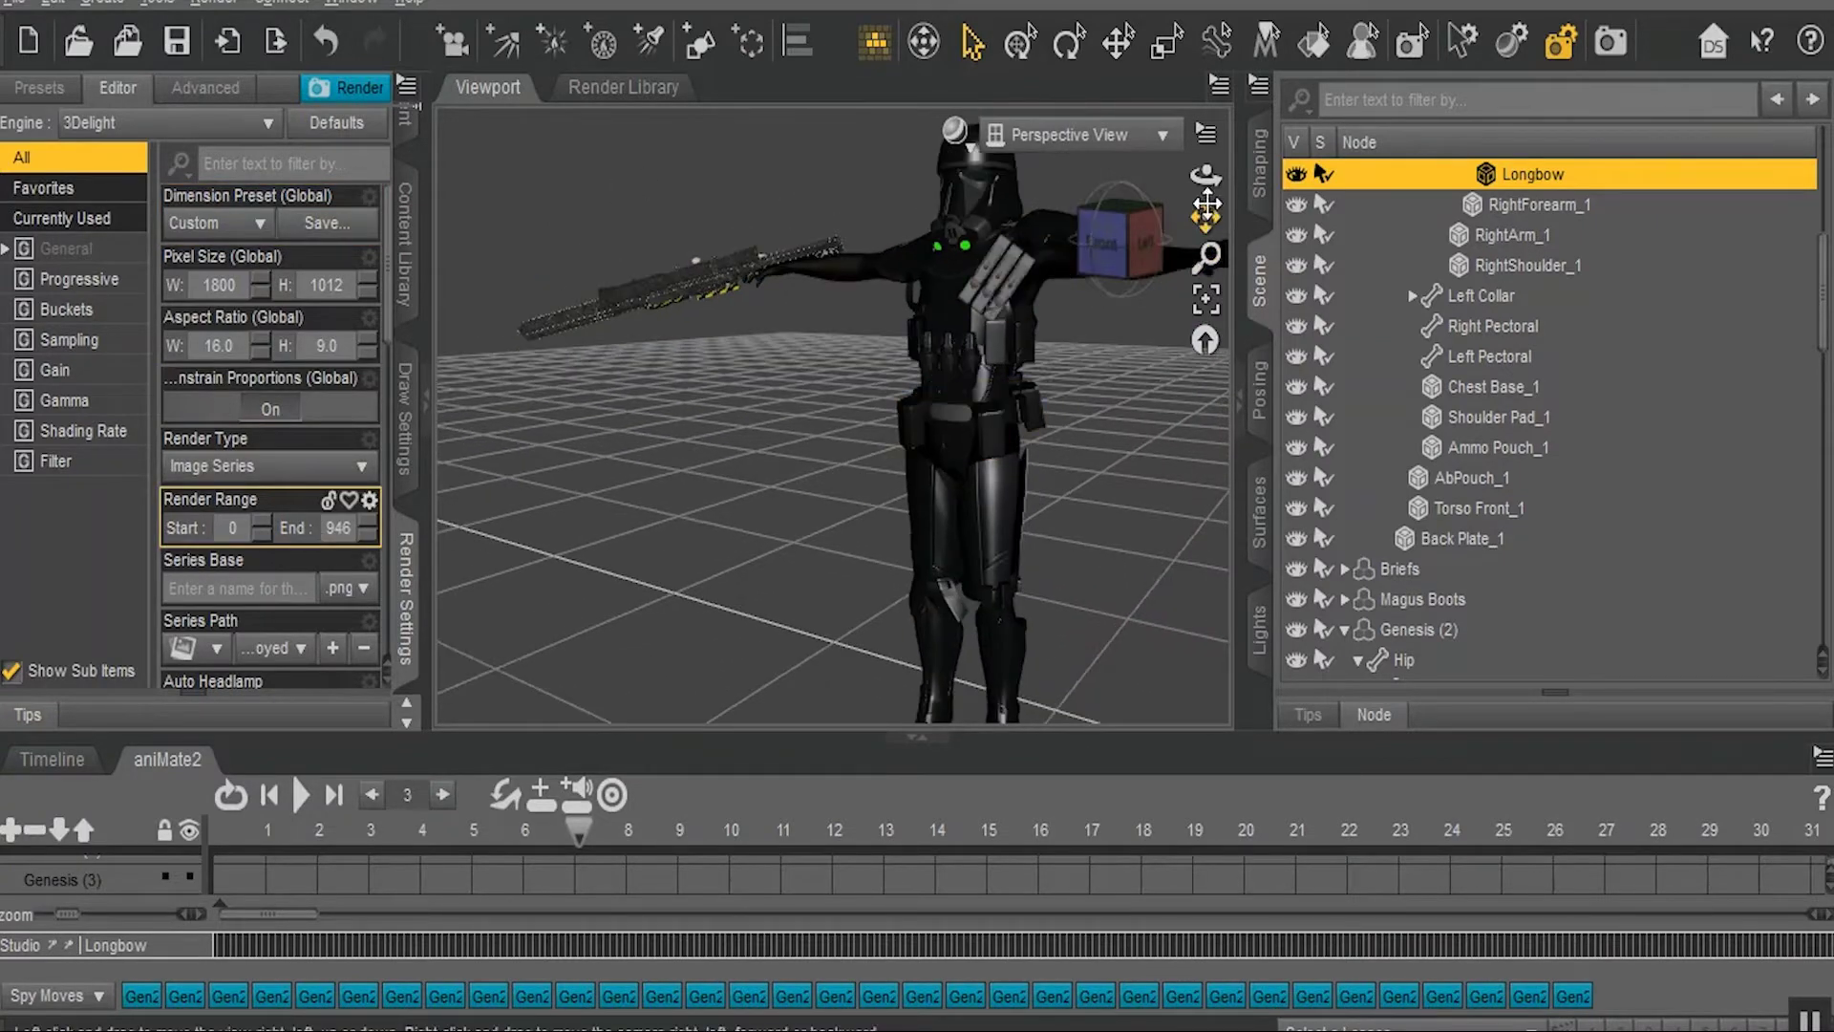
drag(1206, 205, 1206, 219)
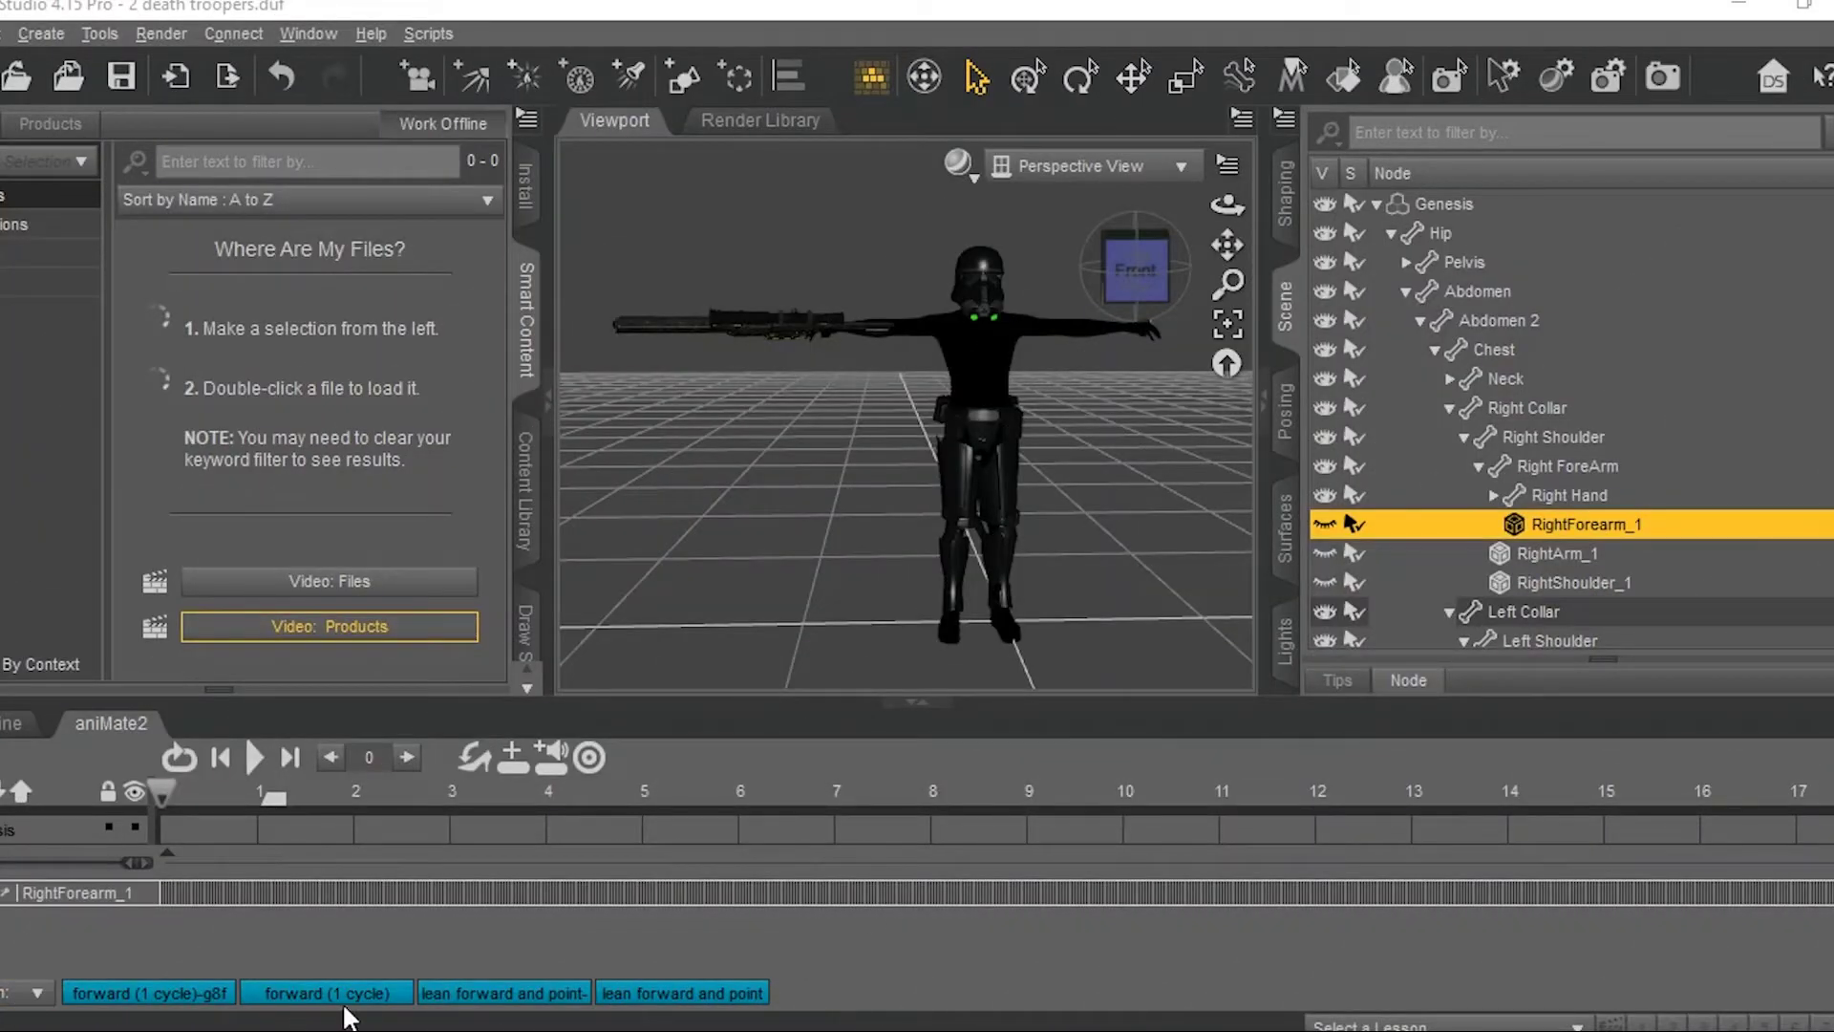
- Place four consecutive "forward (1 cycle)" aniBlocks on the Genesis track and play the walk
drag(352, 994, 74, 810)
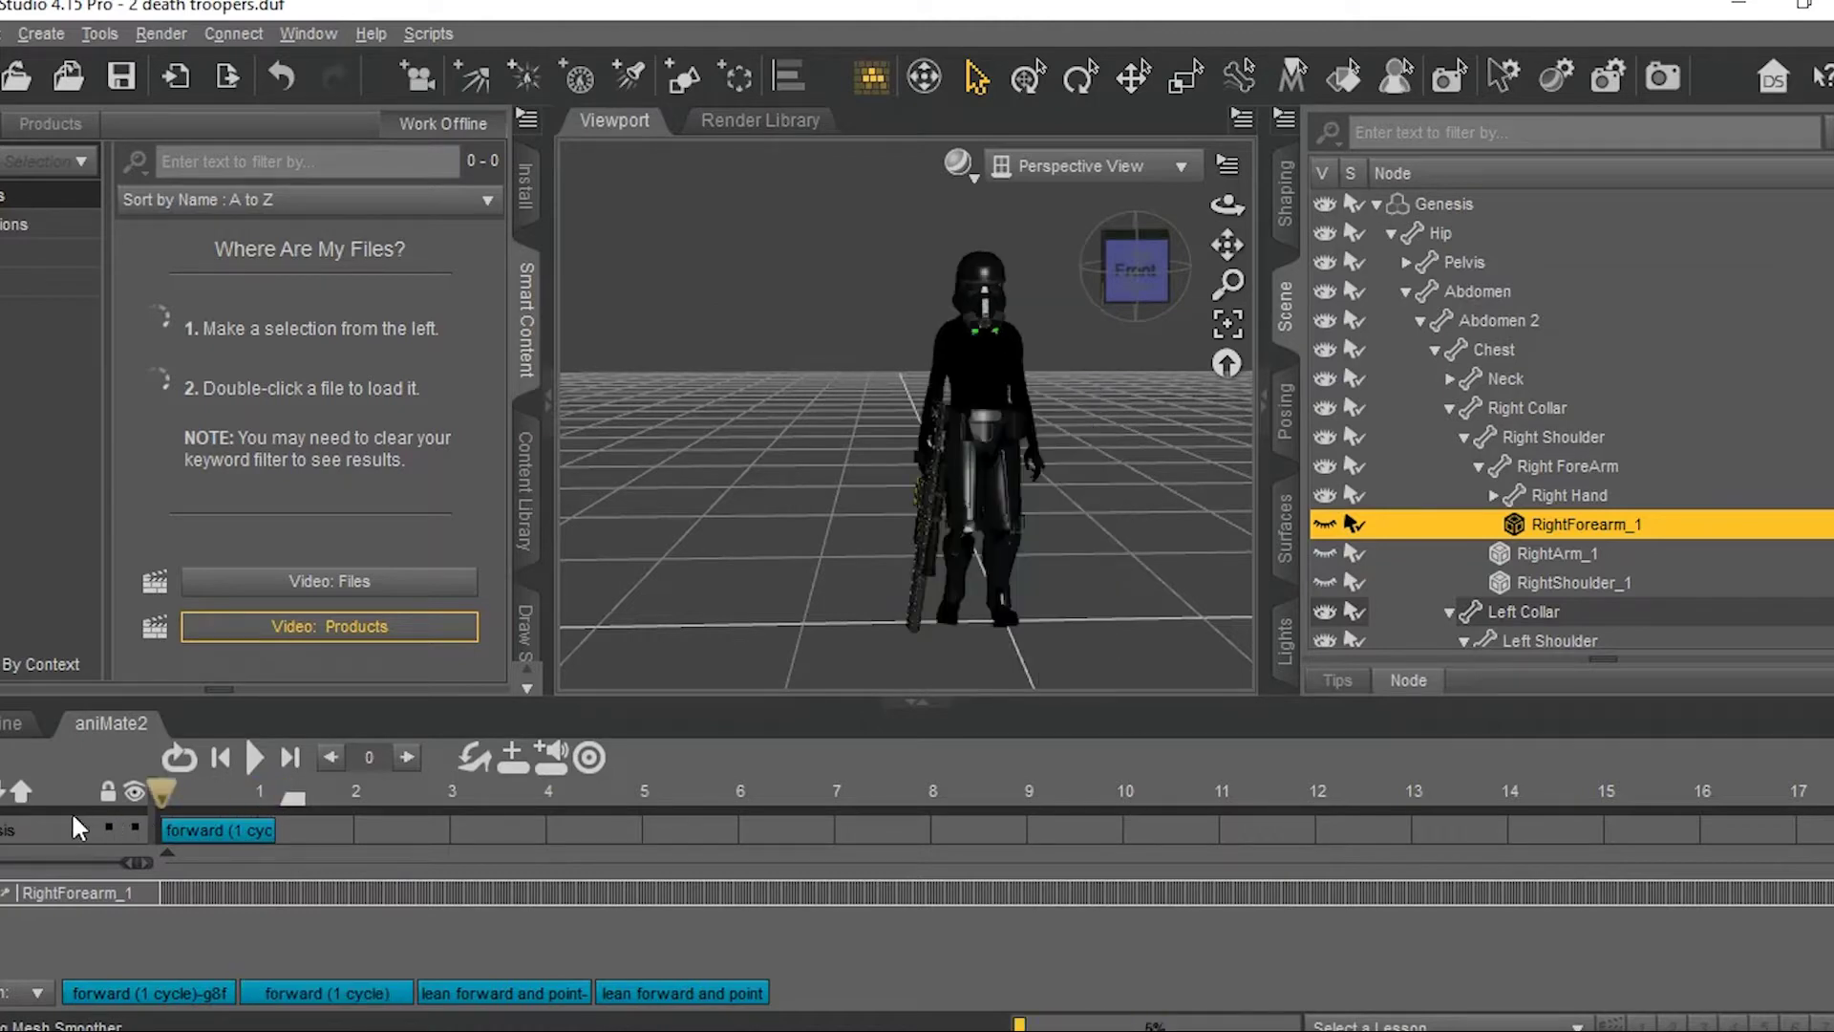
click(254, 757)
double_click(356, 983)
double_click(355, 983)
double_click(356, 983)
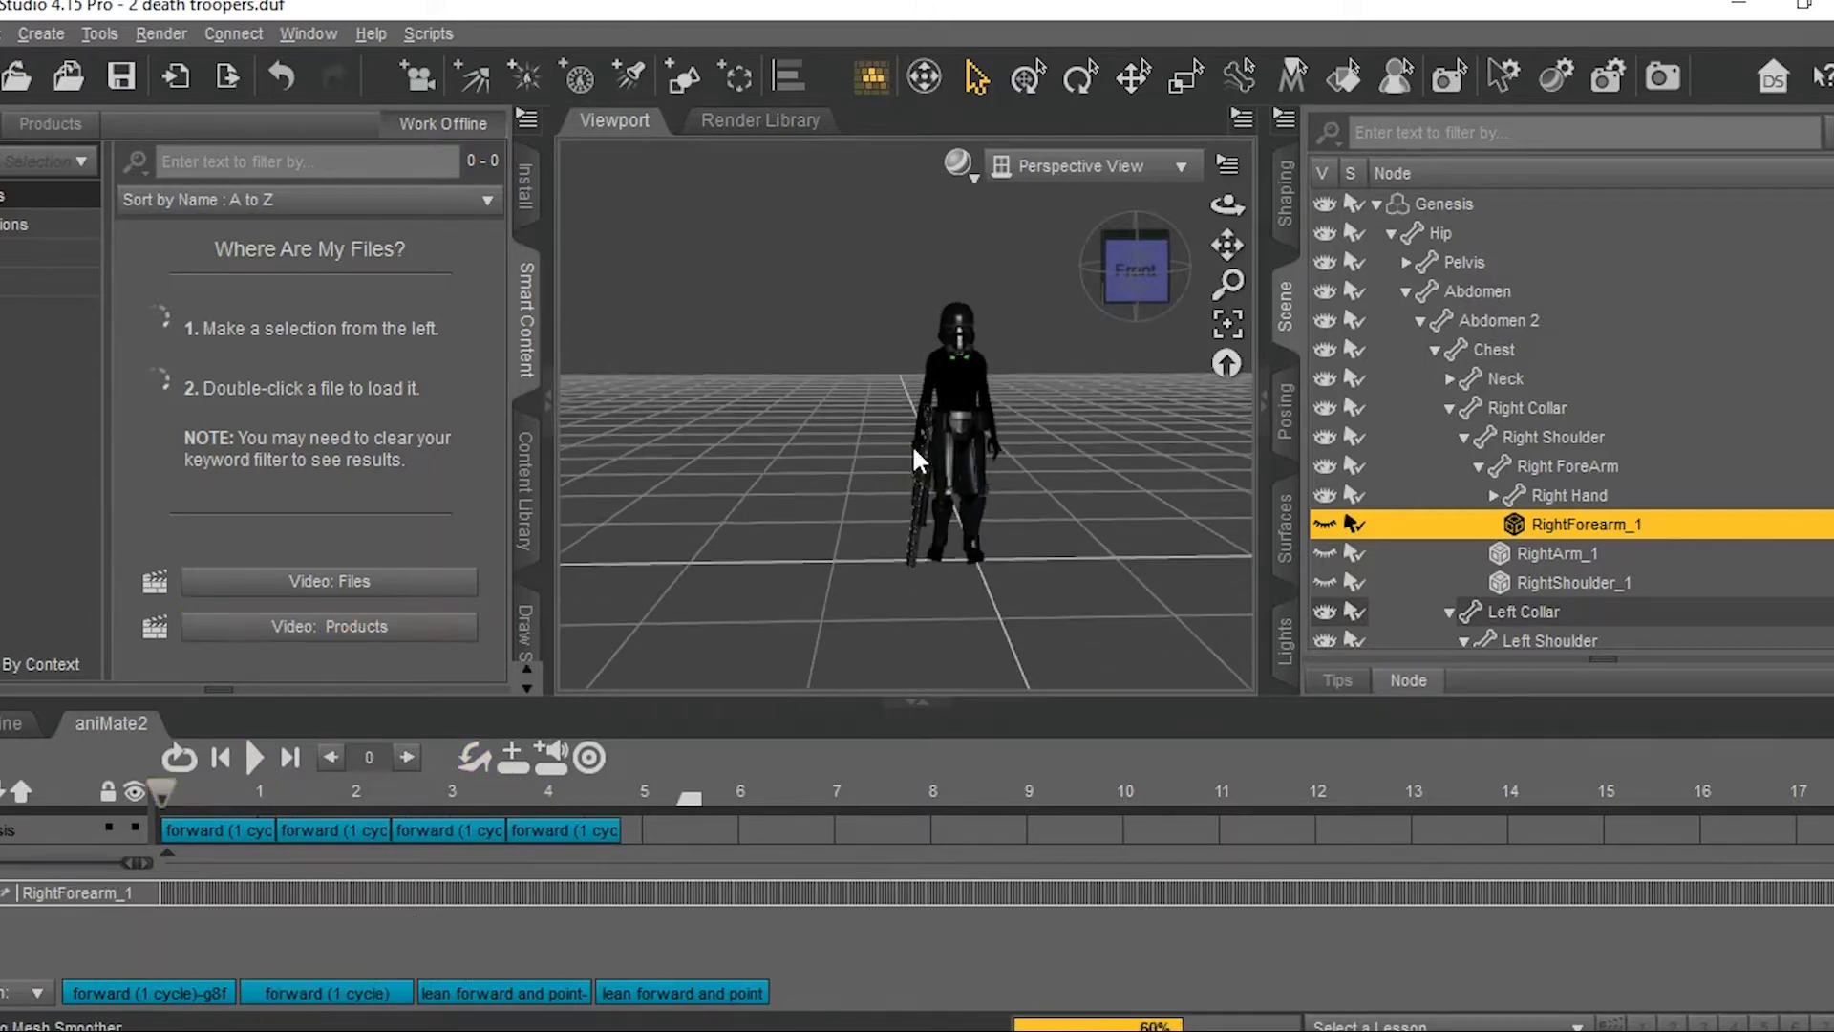
- Scrub through the walk animation to check the trooper's motion and return to frame 0
drag(159, 789, 633, 929)
drag(428, 963, 77, 930)
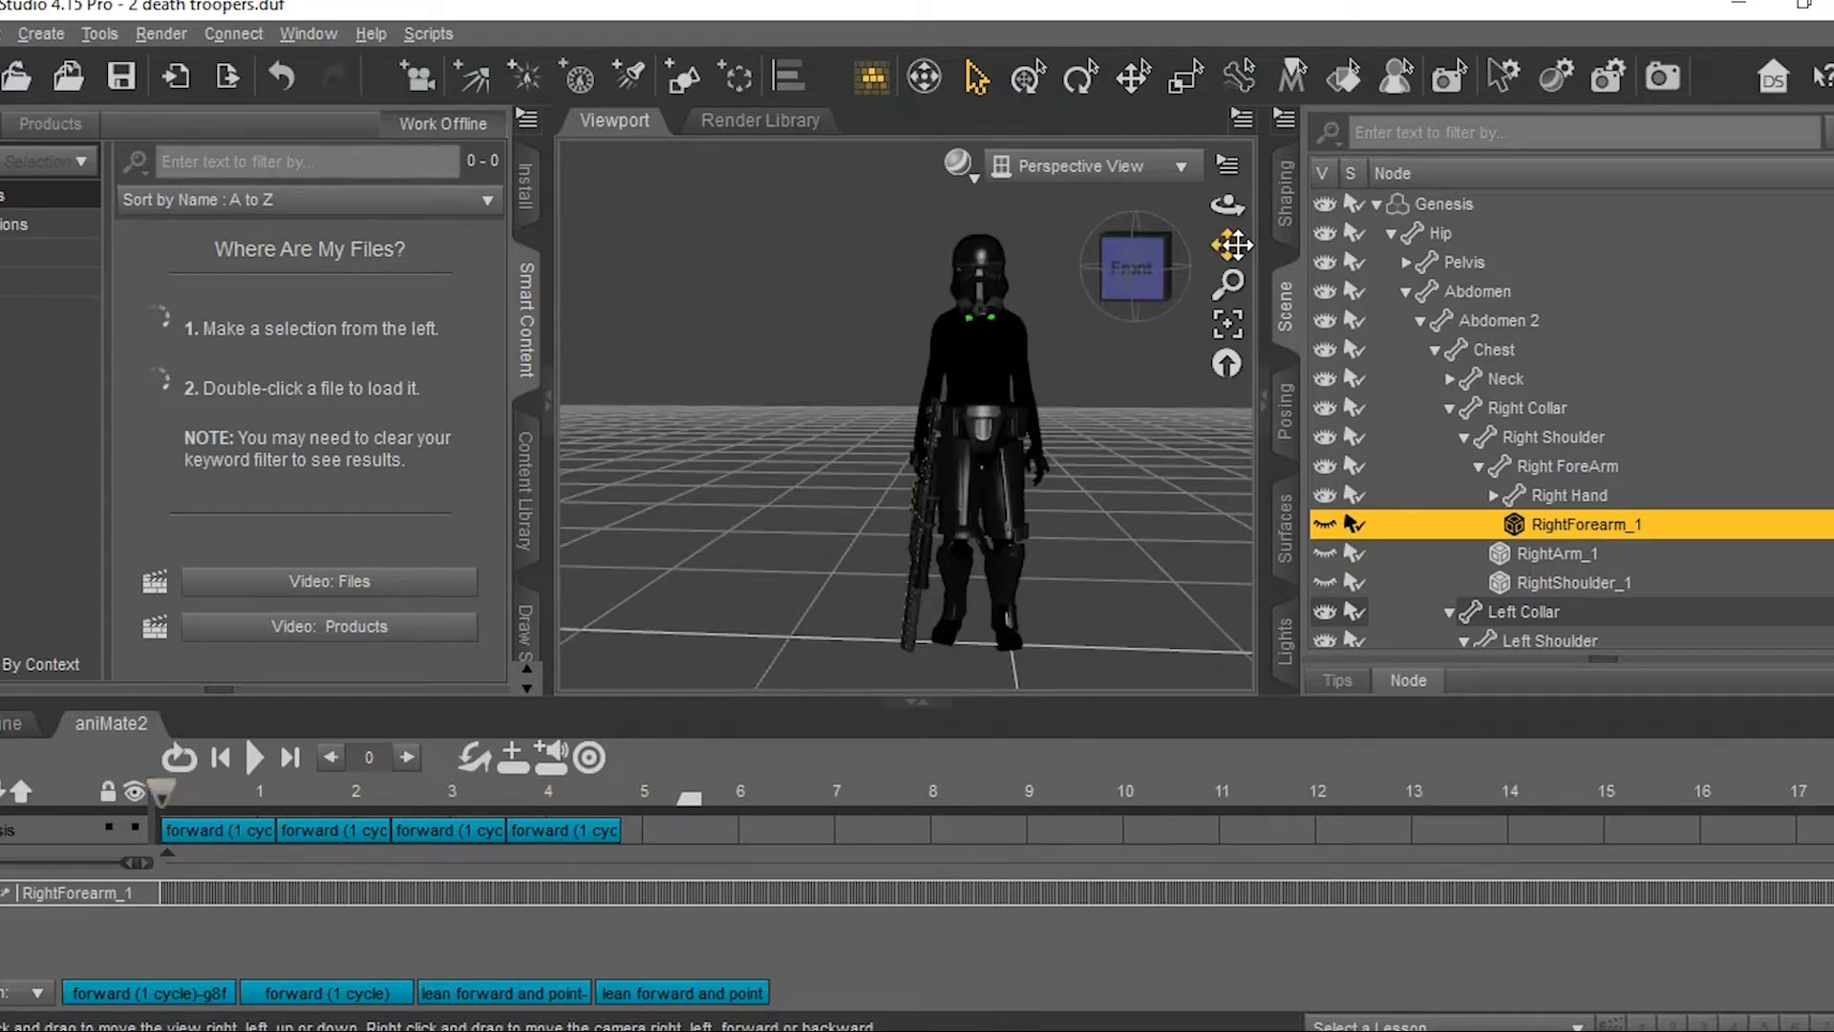
drag(1228, 244, 1213, 234)
- Bake the aniBlock walk to Studio keyframes and accept the transfer to the timeline
right_click(349, 944)
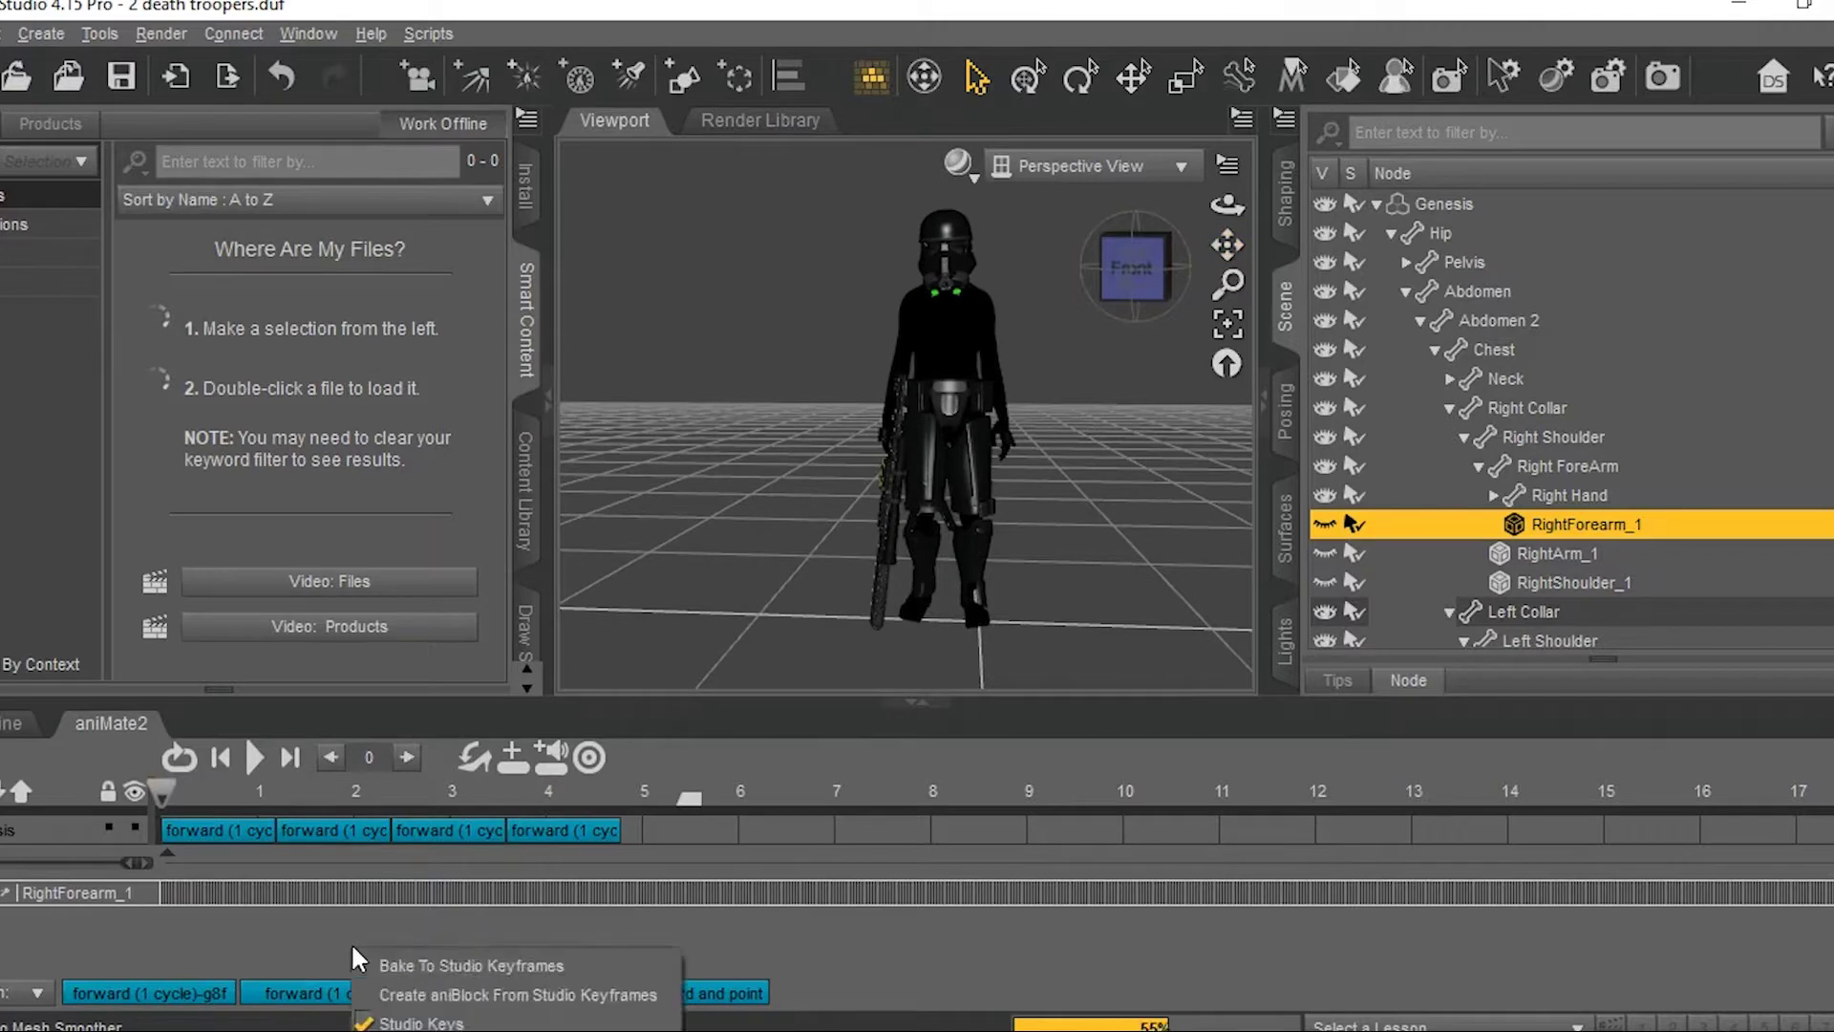
click(403, 965)
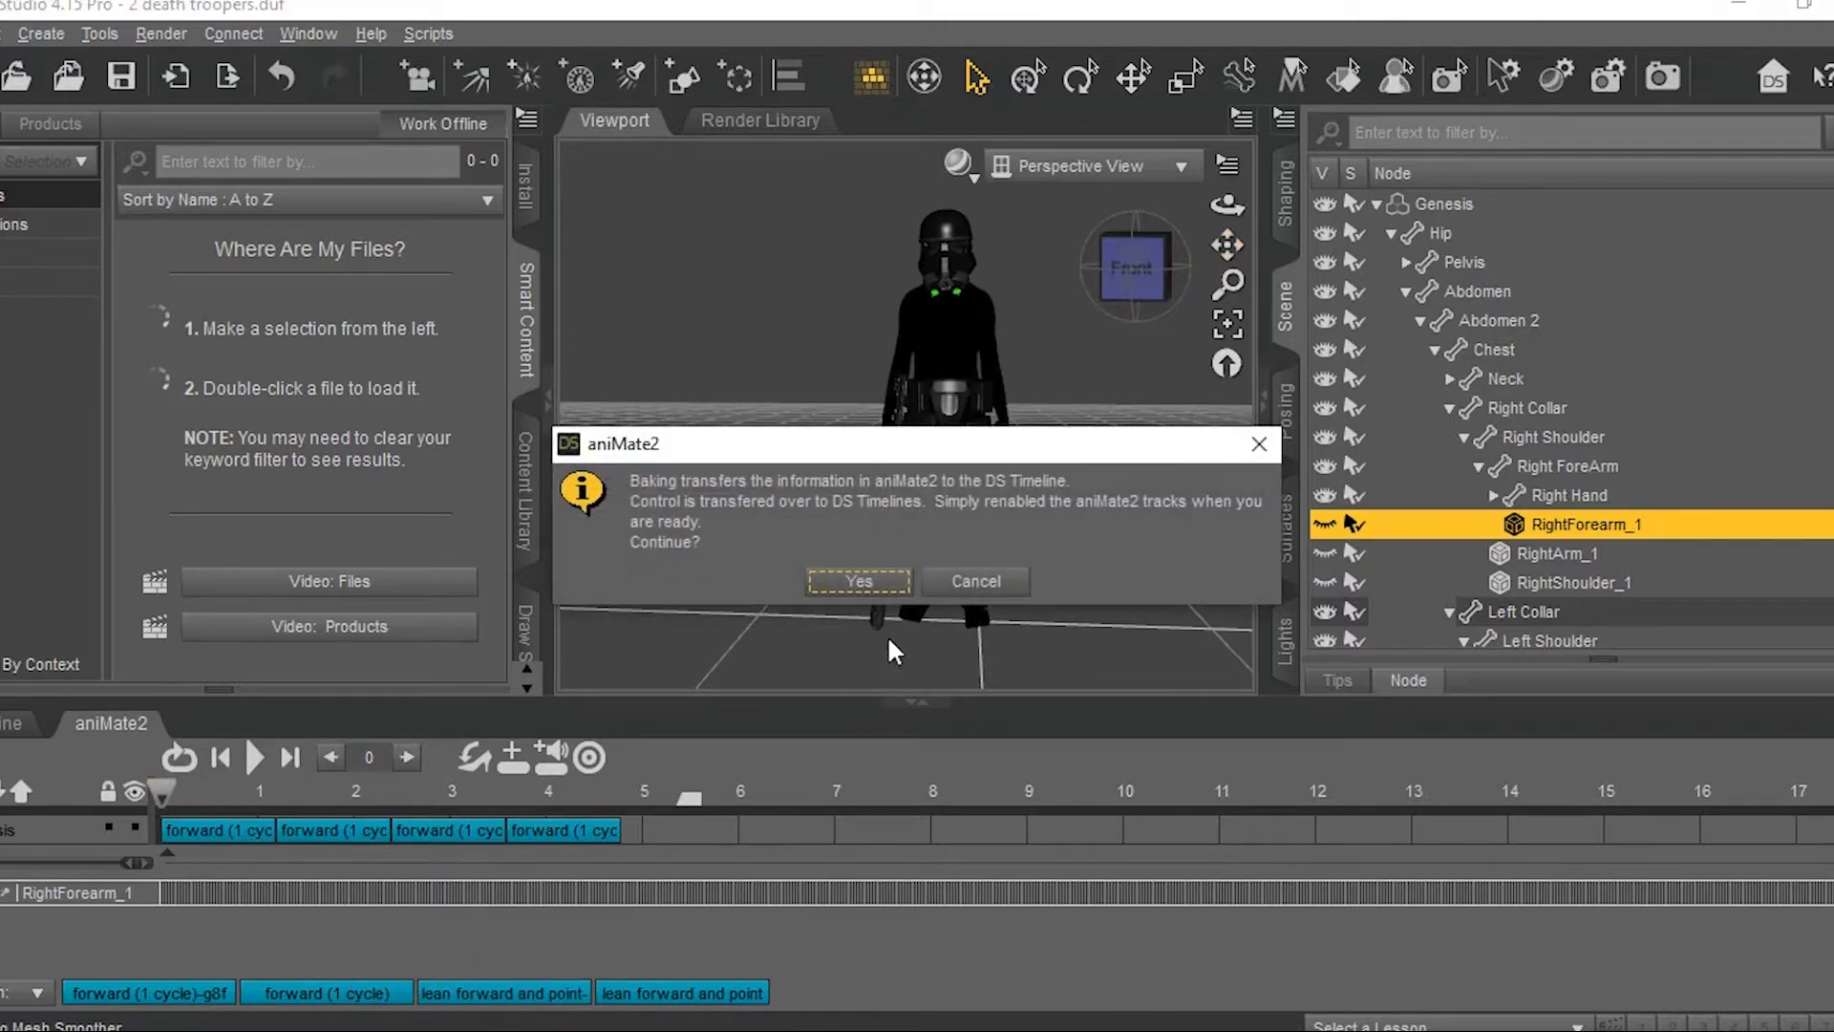
click(859, 580)
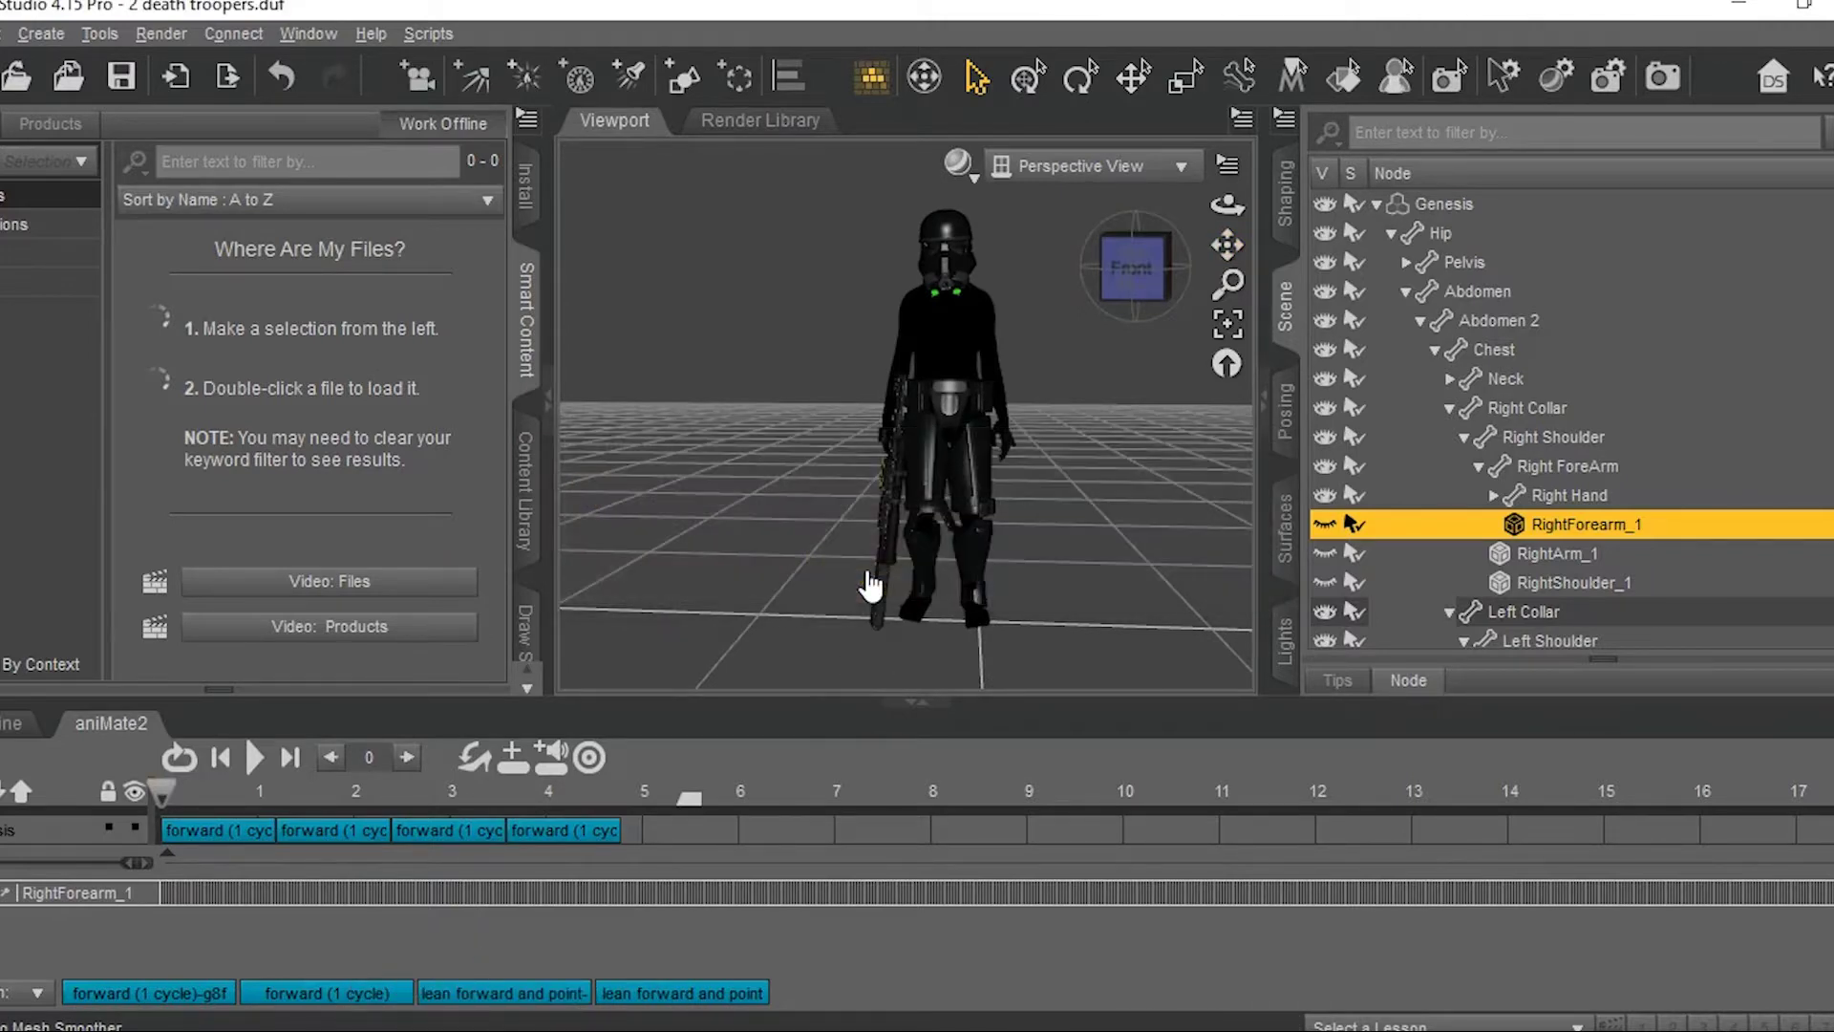
- Select the trooper's left hand, left forearm, left shoulder, left collar and chest together
click(932, 422)
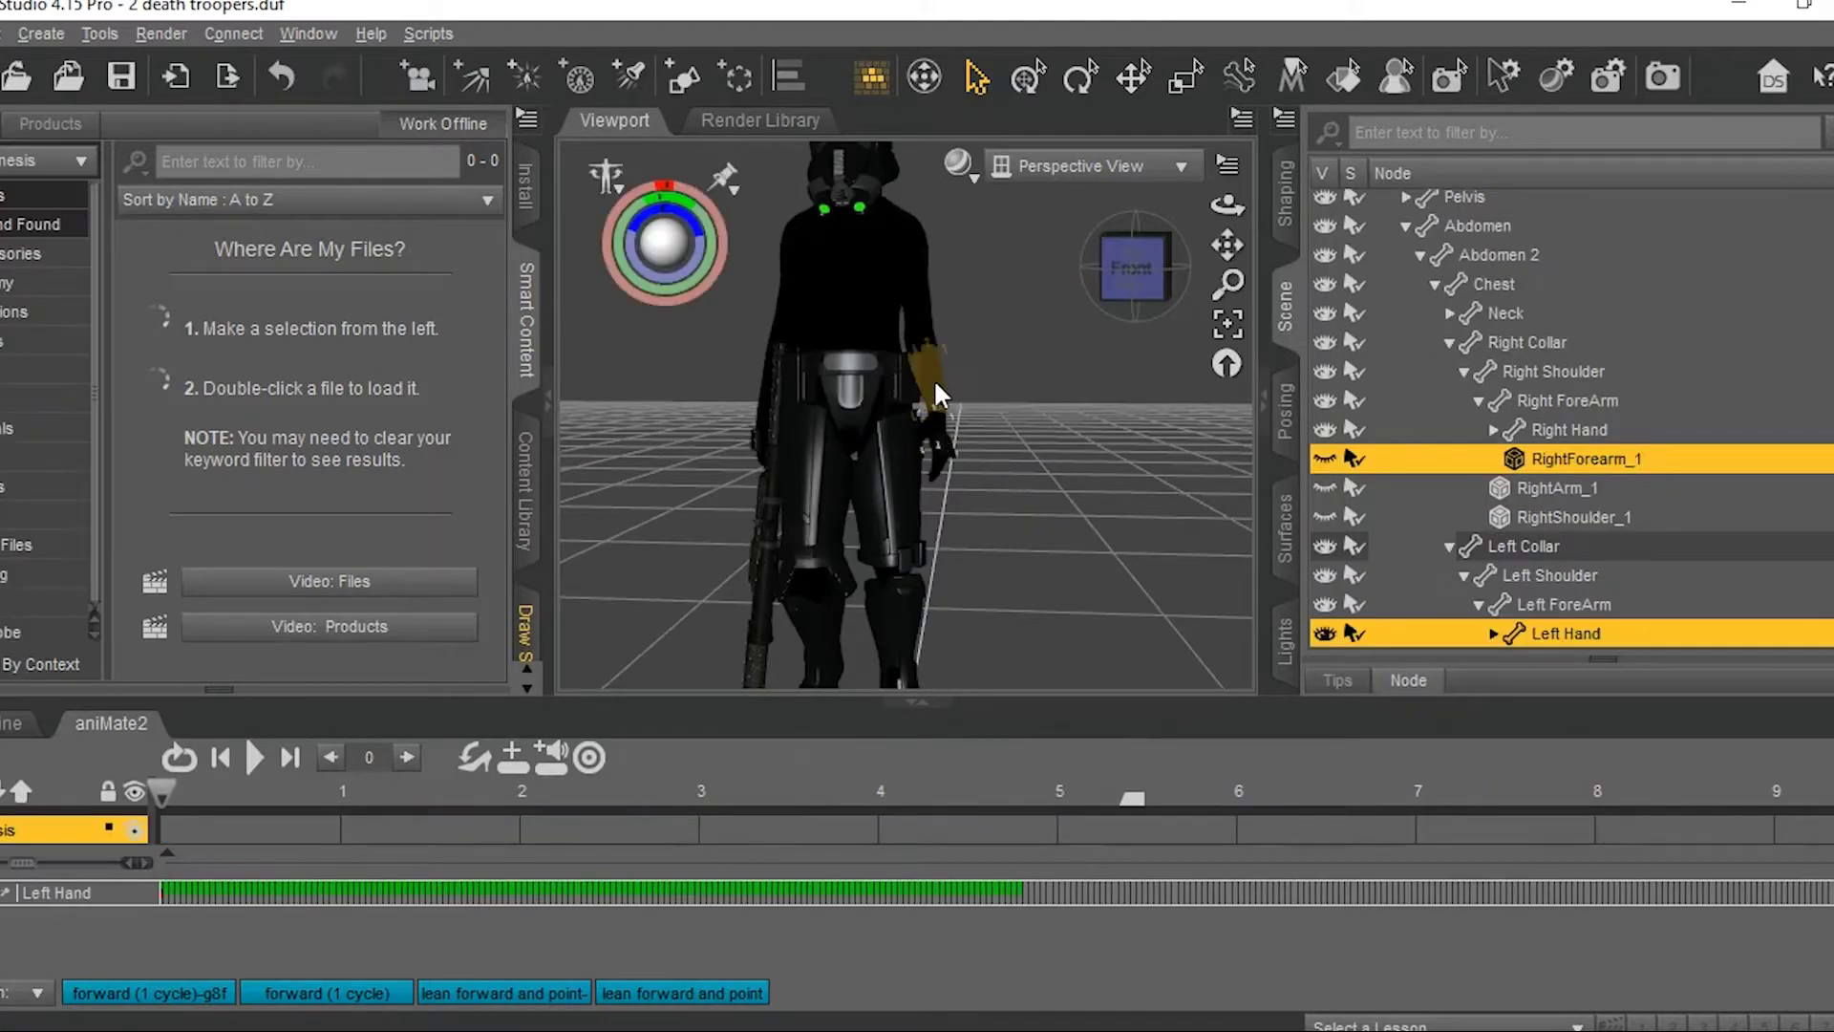
click(932, 377)
click(908, 268)
click(902, 239)
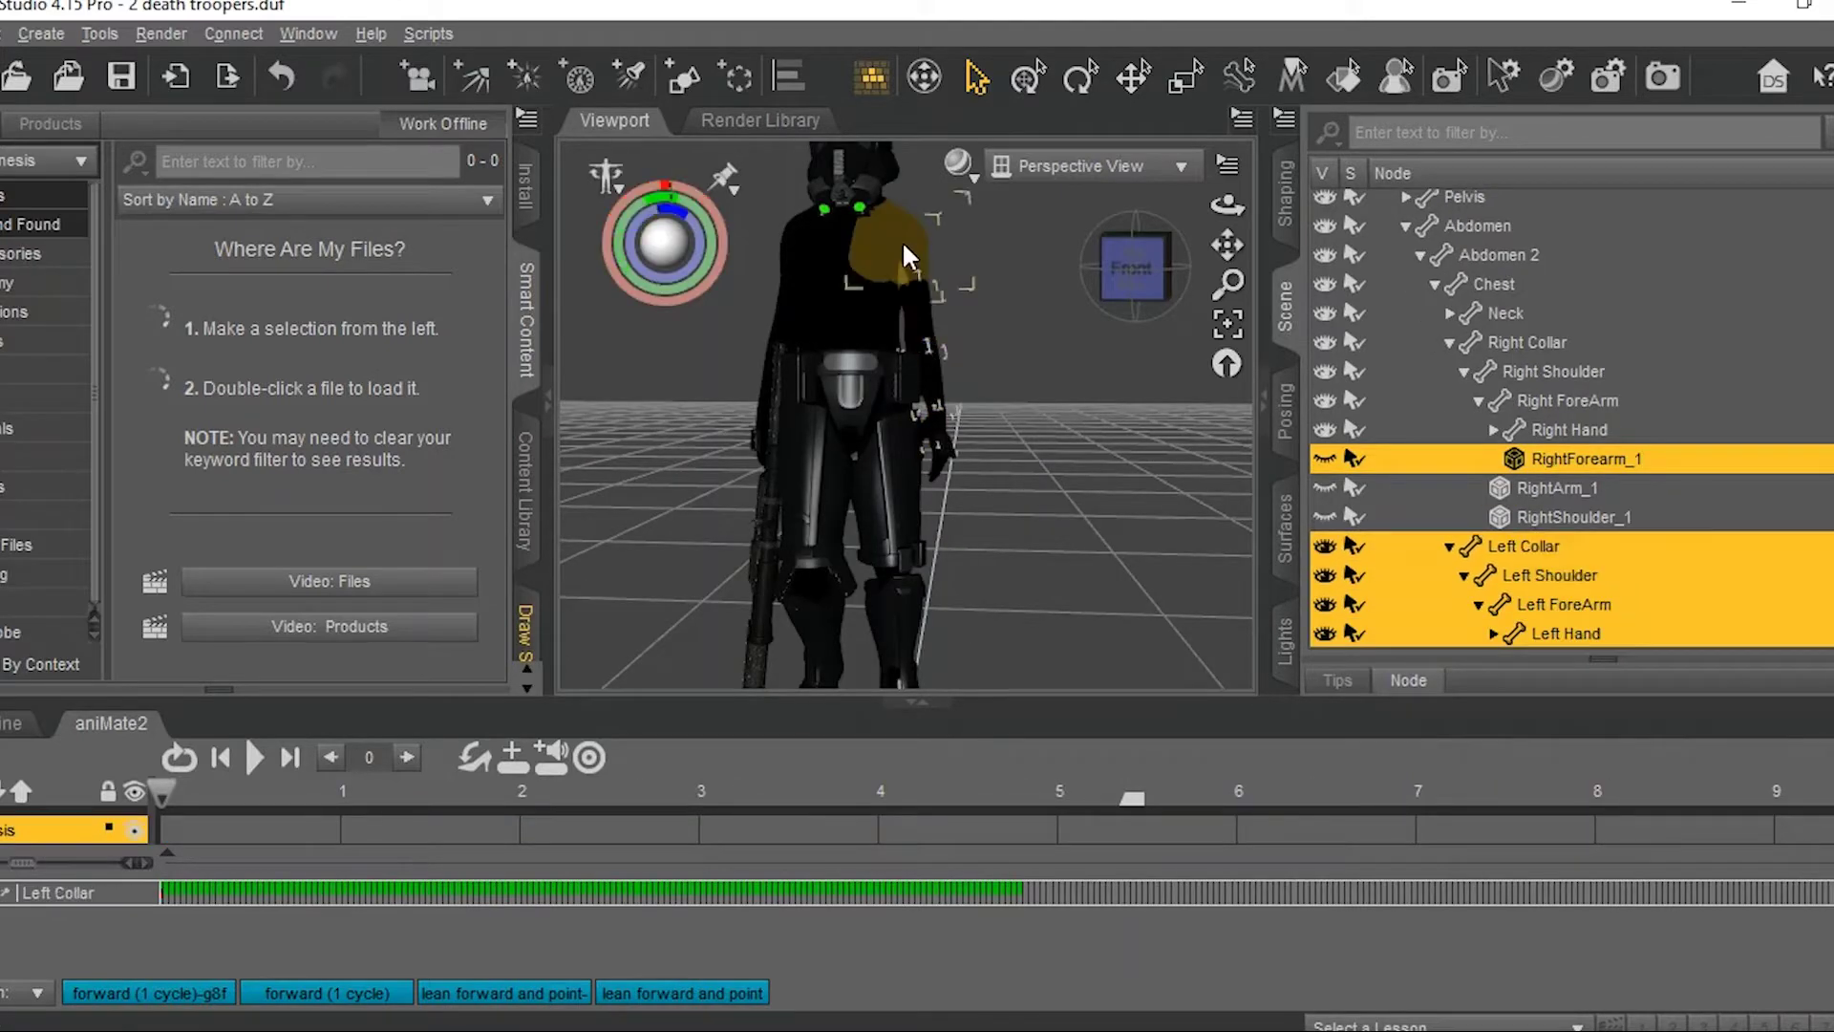
click(845, 233)
- Add the right collar, right shoulder, right forearm and right hand to the bone selection
click(818, 243)
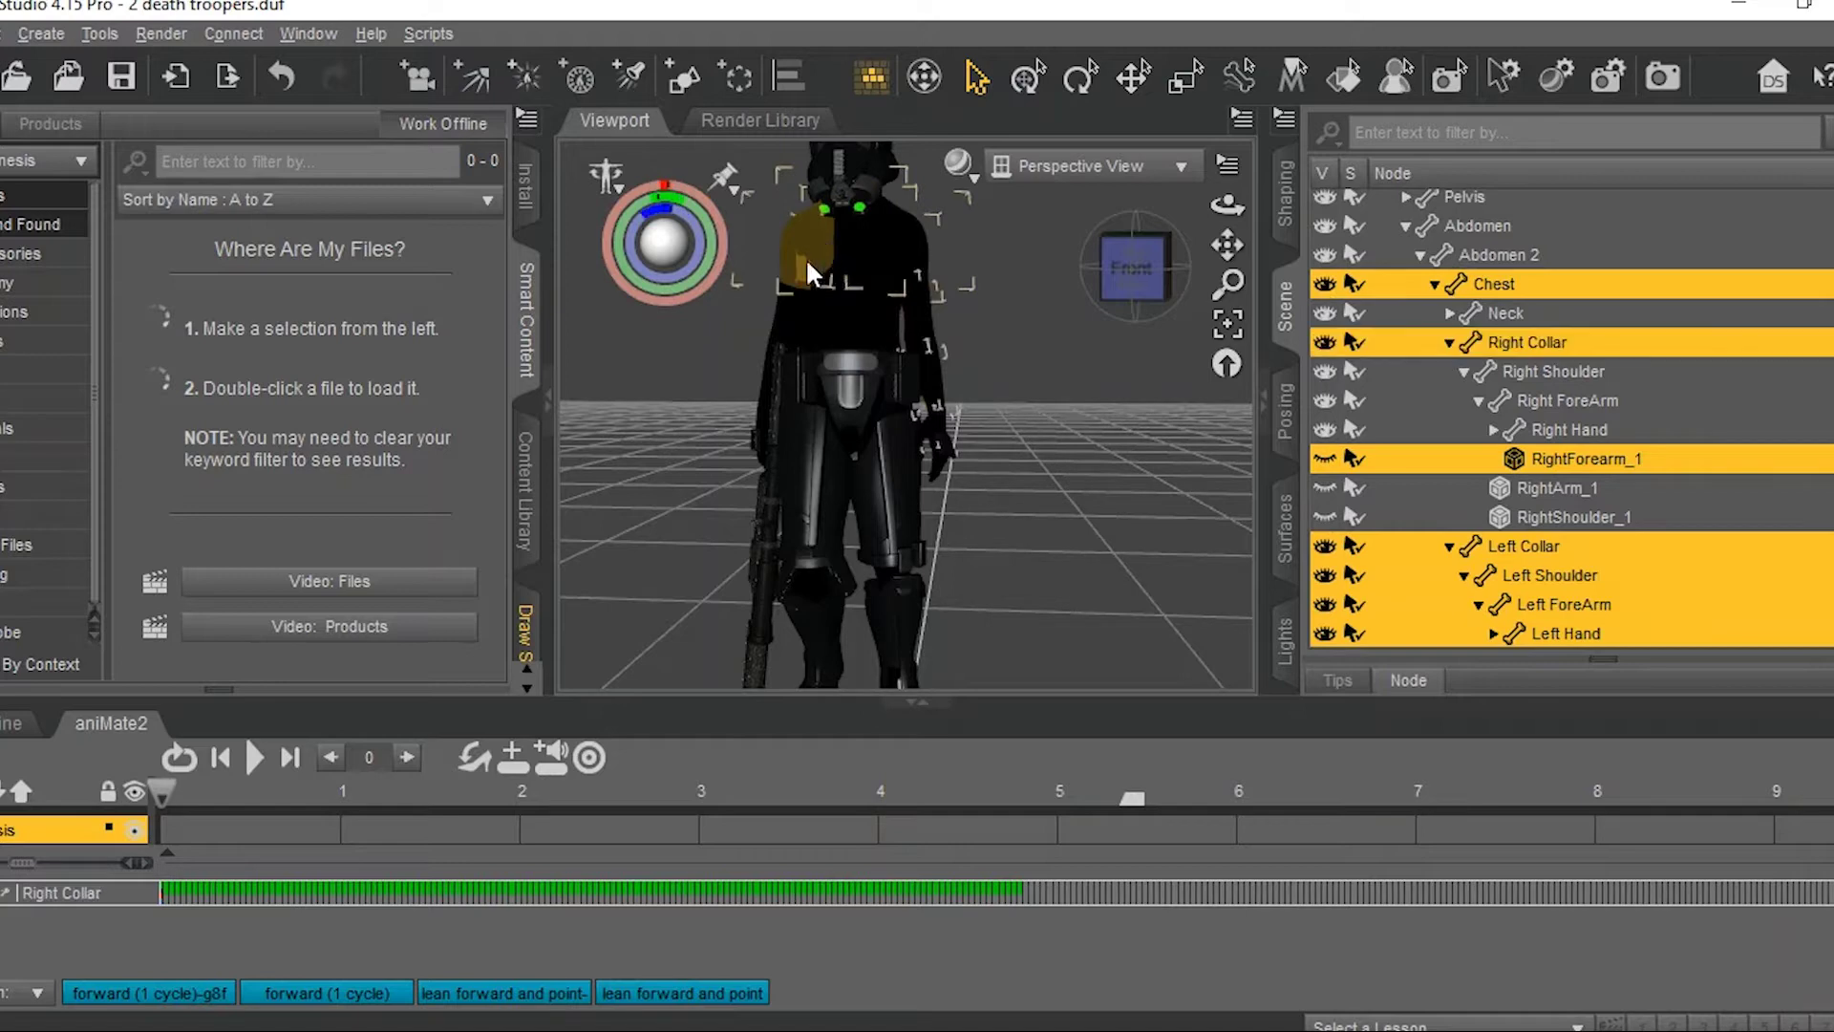
ctrl+click(781, 304)
drag(1126, 275, 1173, 291)
click(840, 403)
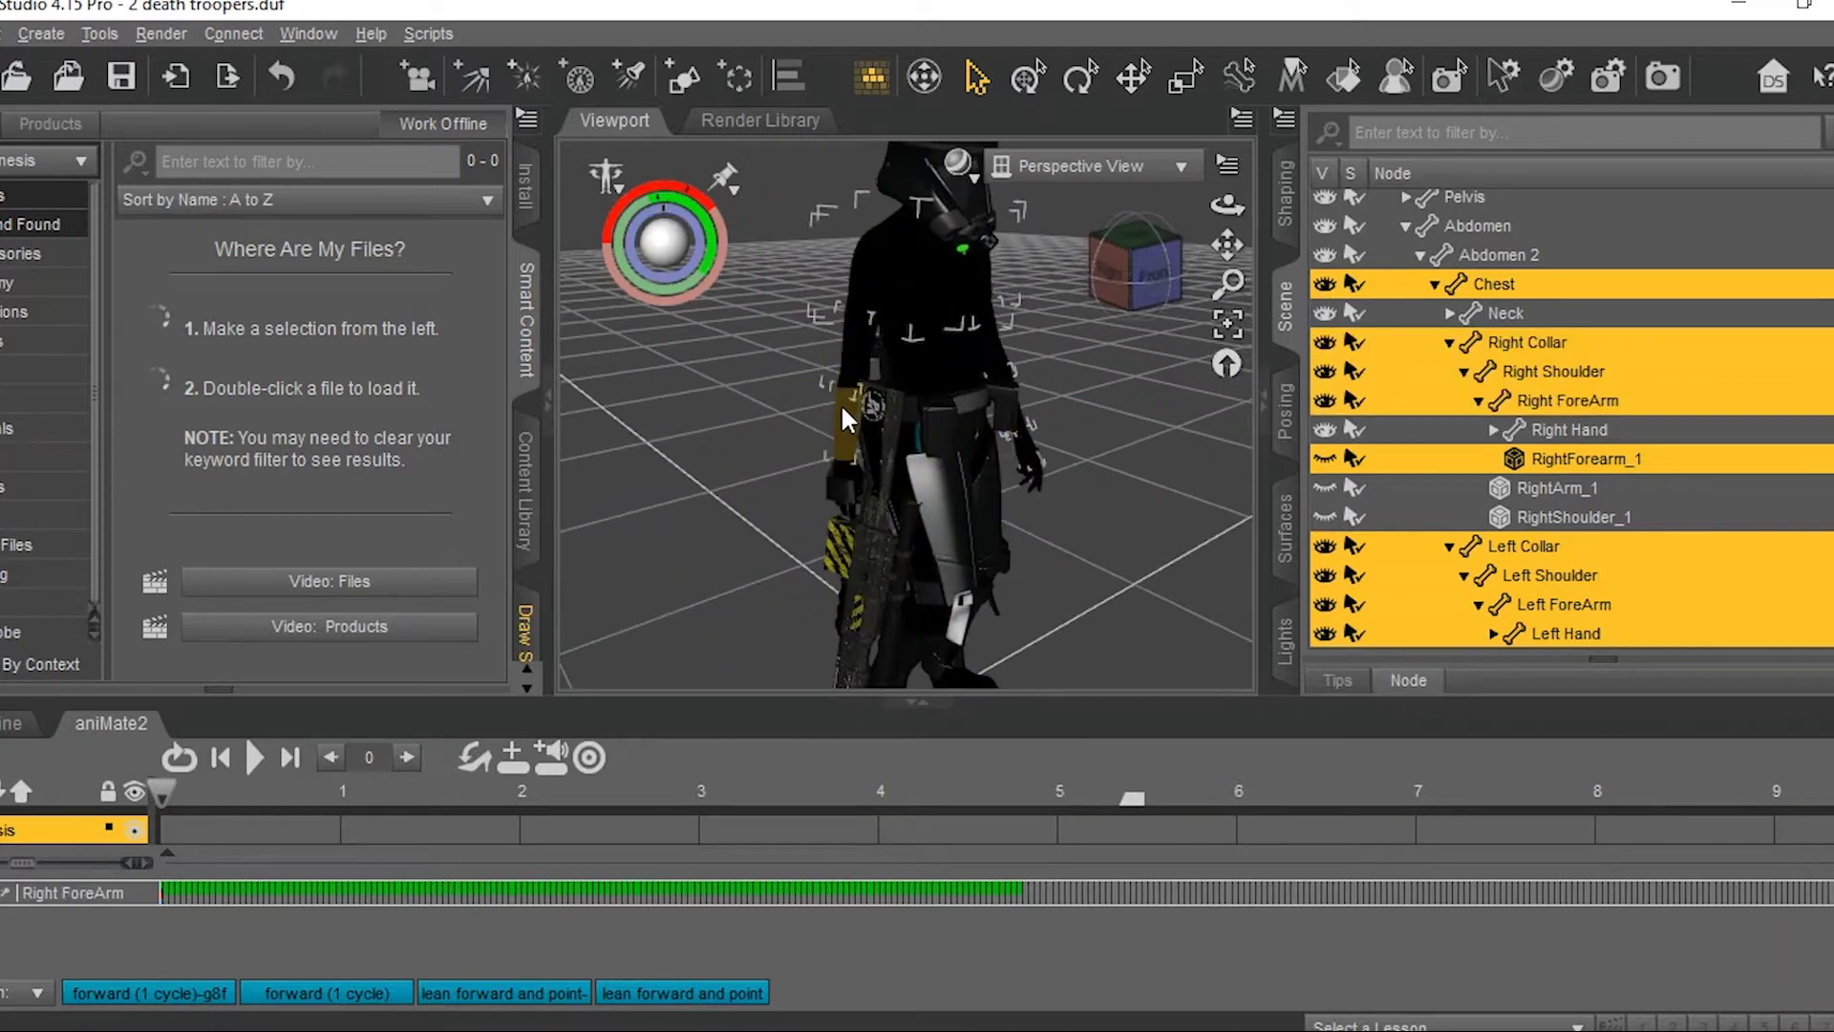
ctrl+click(847, 461)
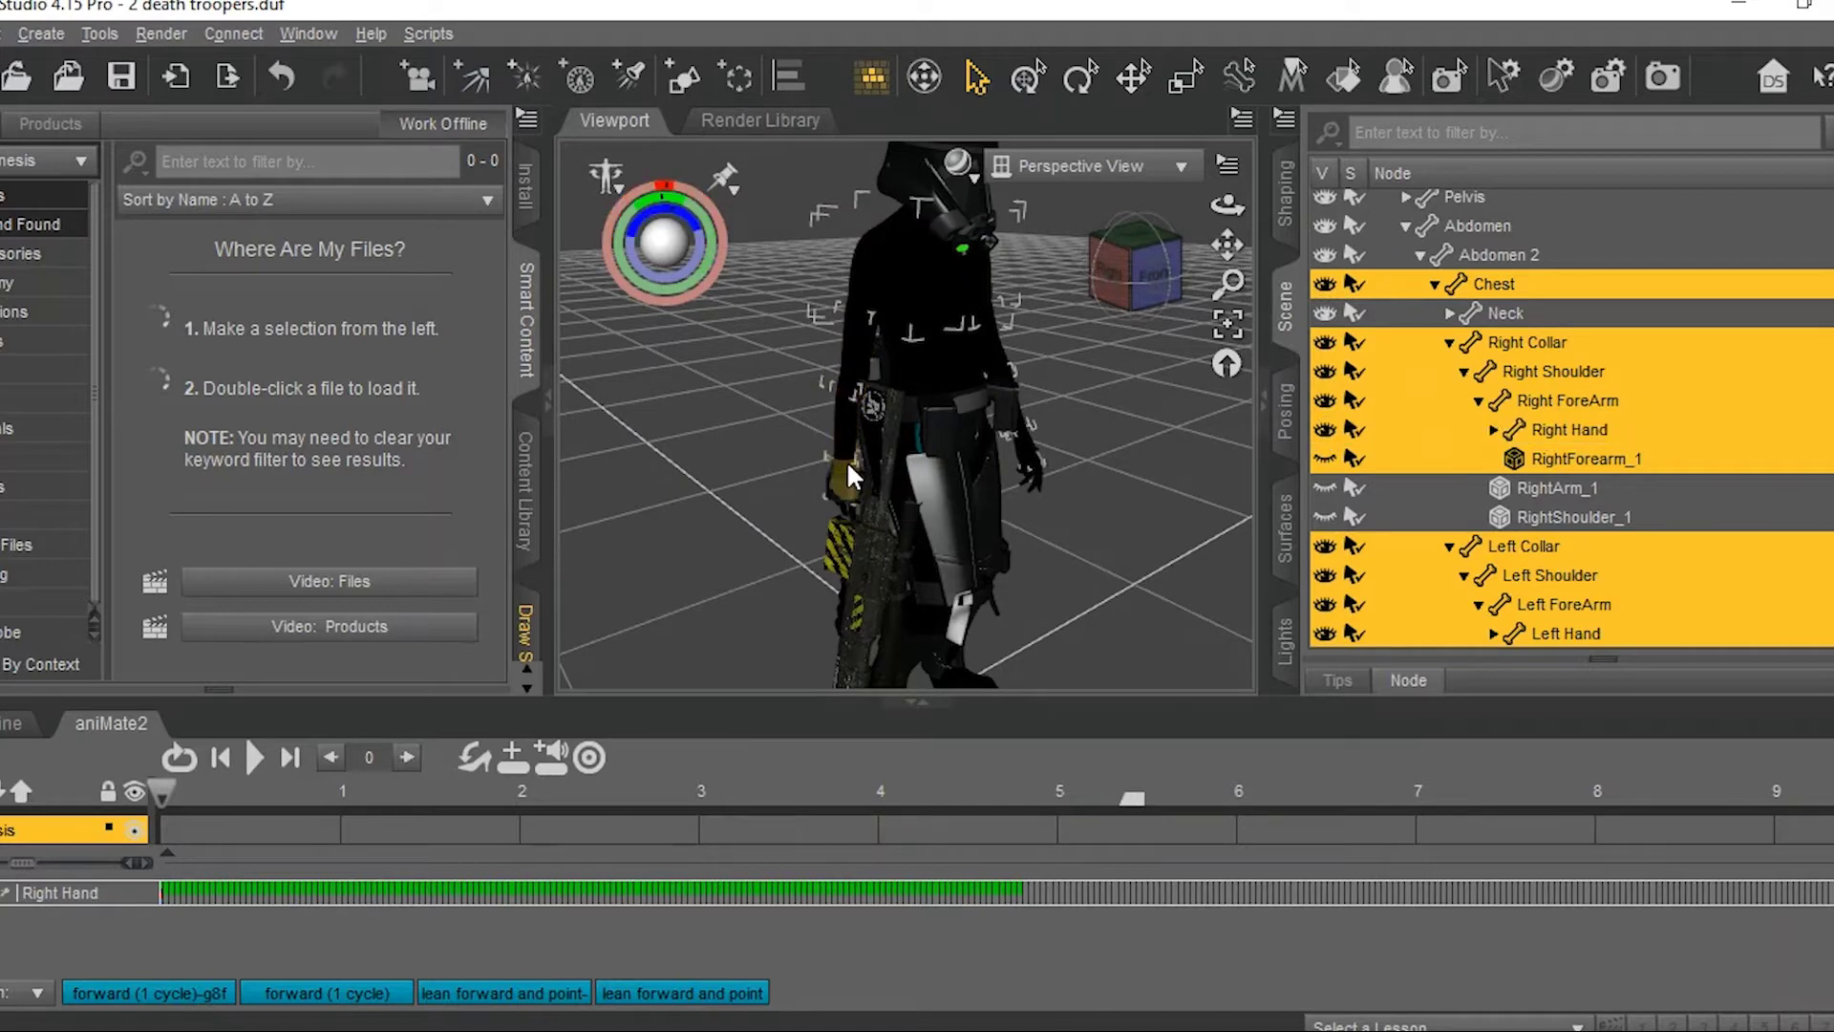
click(1177, 283)
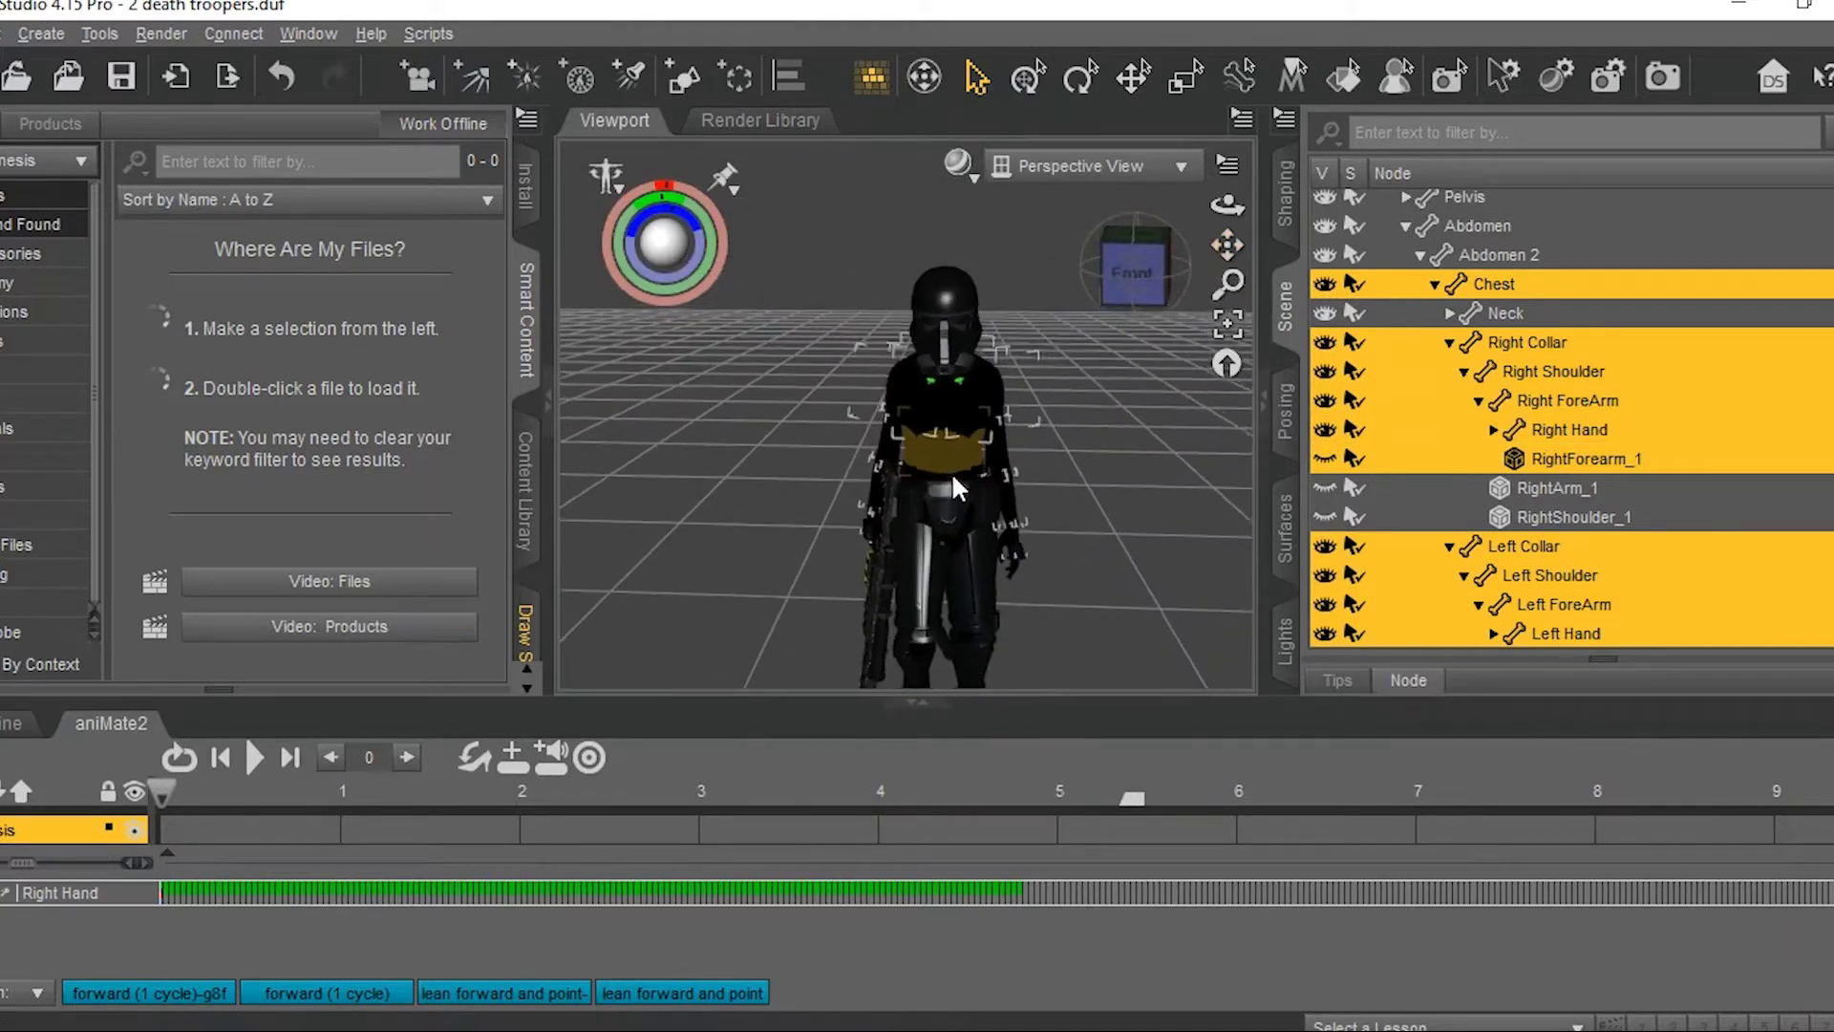
- Delete the Right Collar's keyframes on the timeline, keeping only the one at frame 0
click(11, 723)
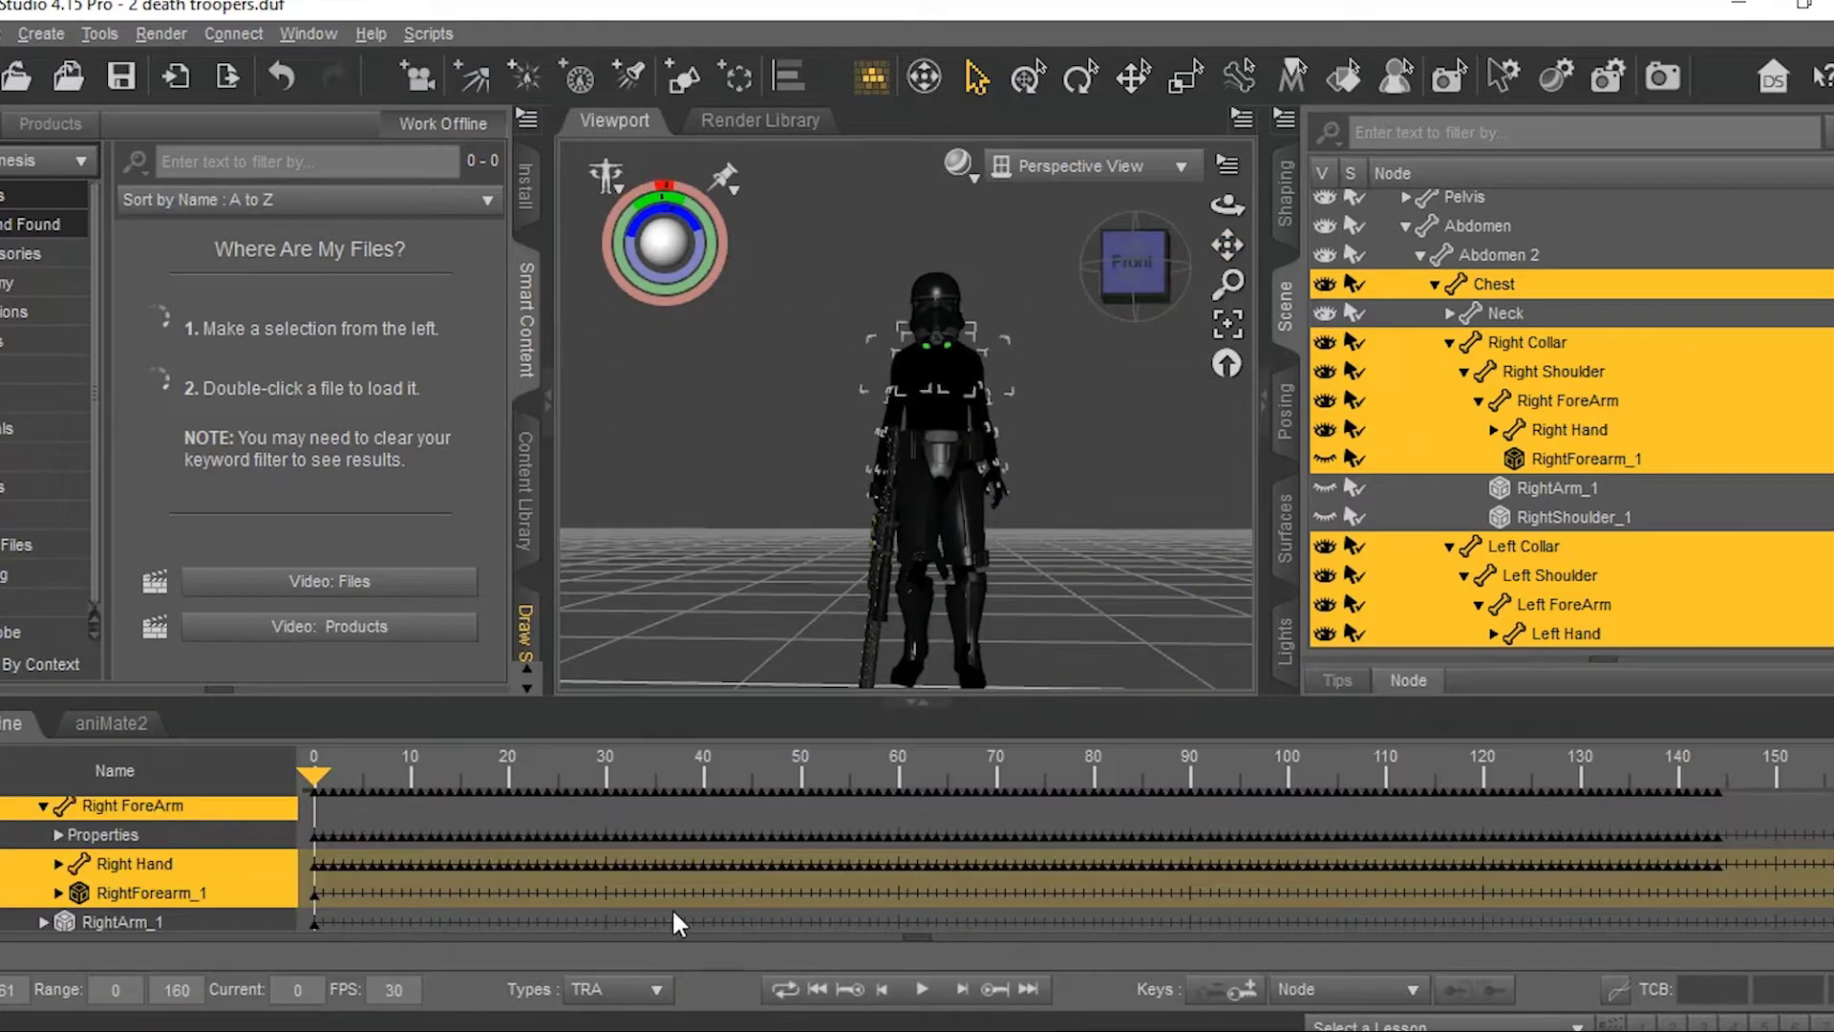
scroll(659, 898, up, 2)
scroll(550, 834, up, 5)
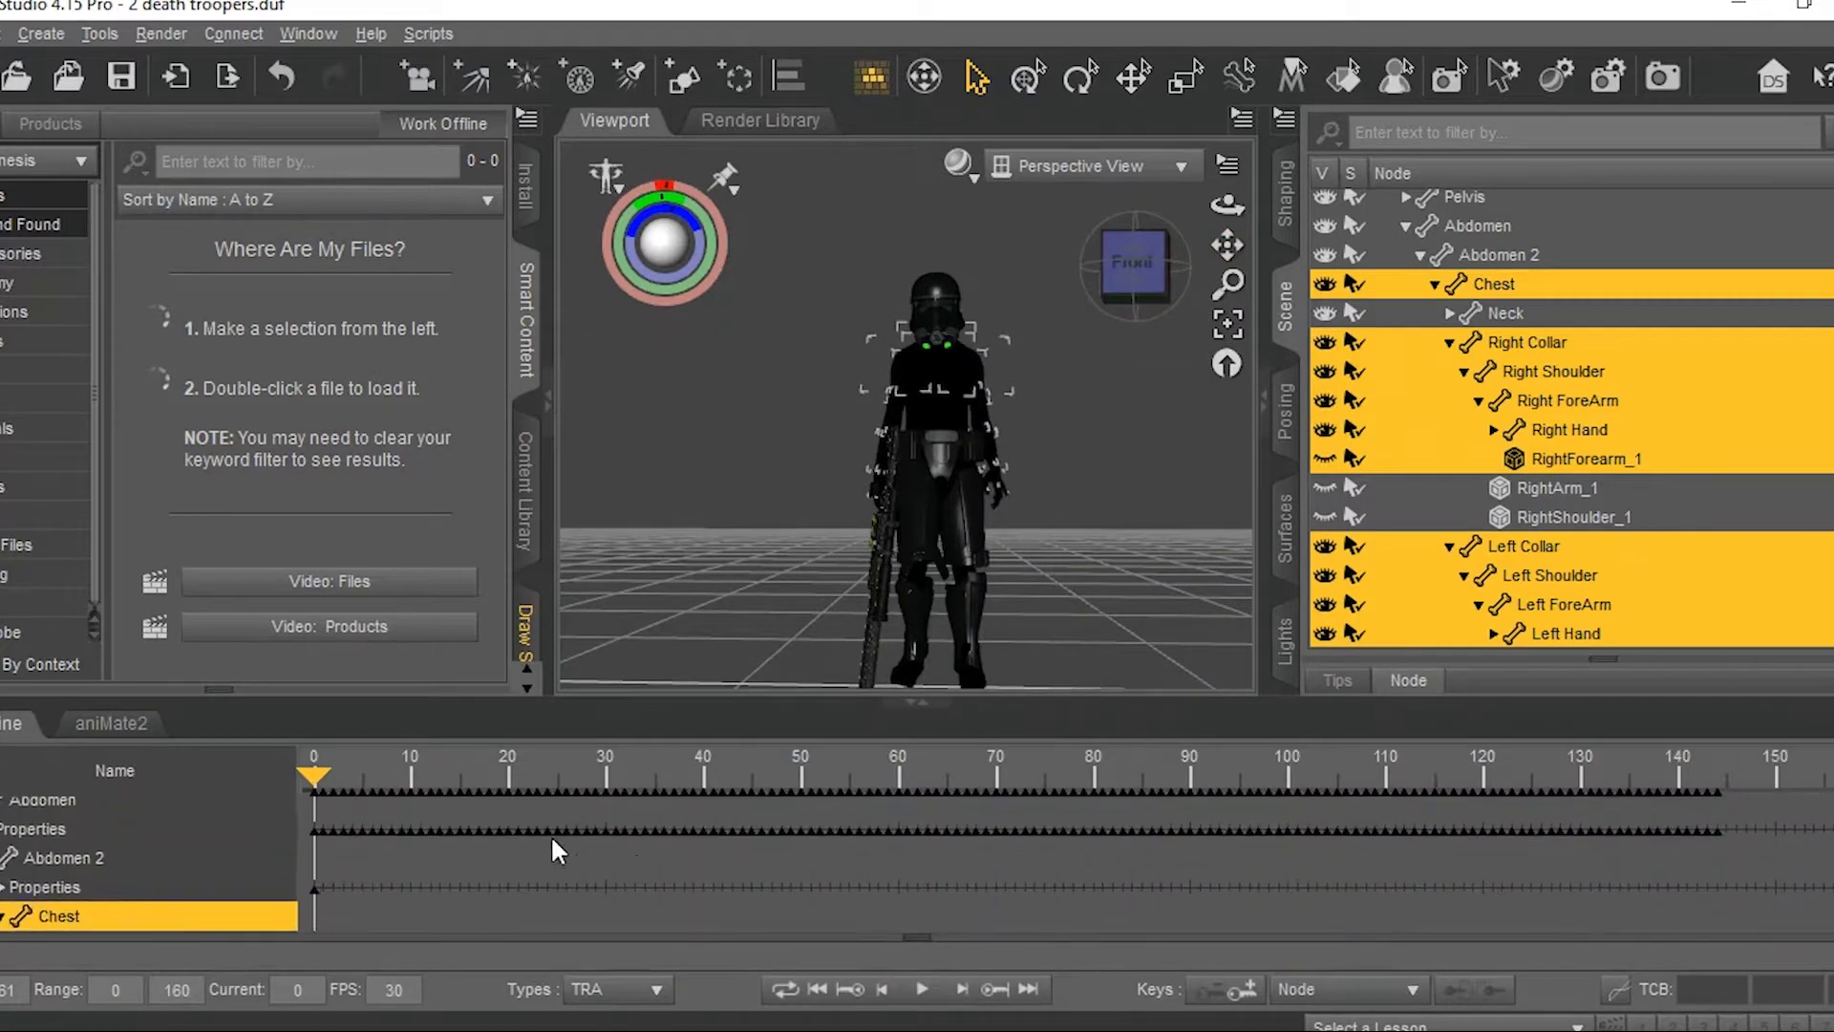
scroll(550, 834, down, 1)
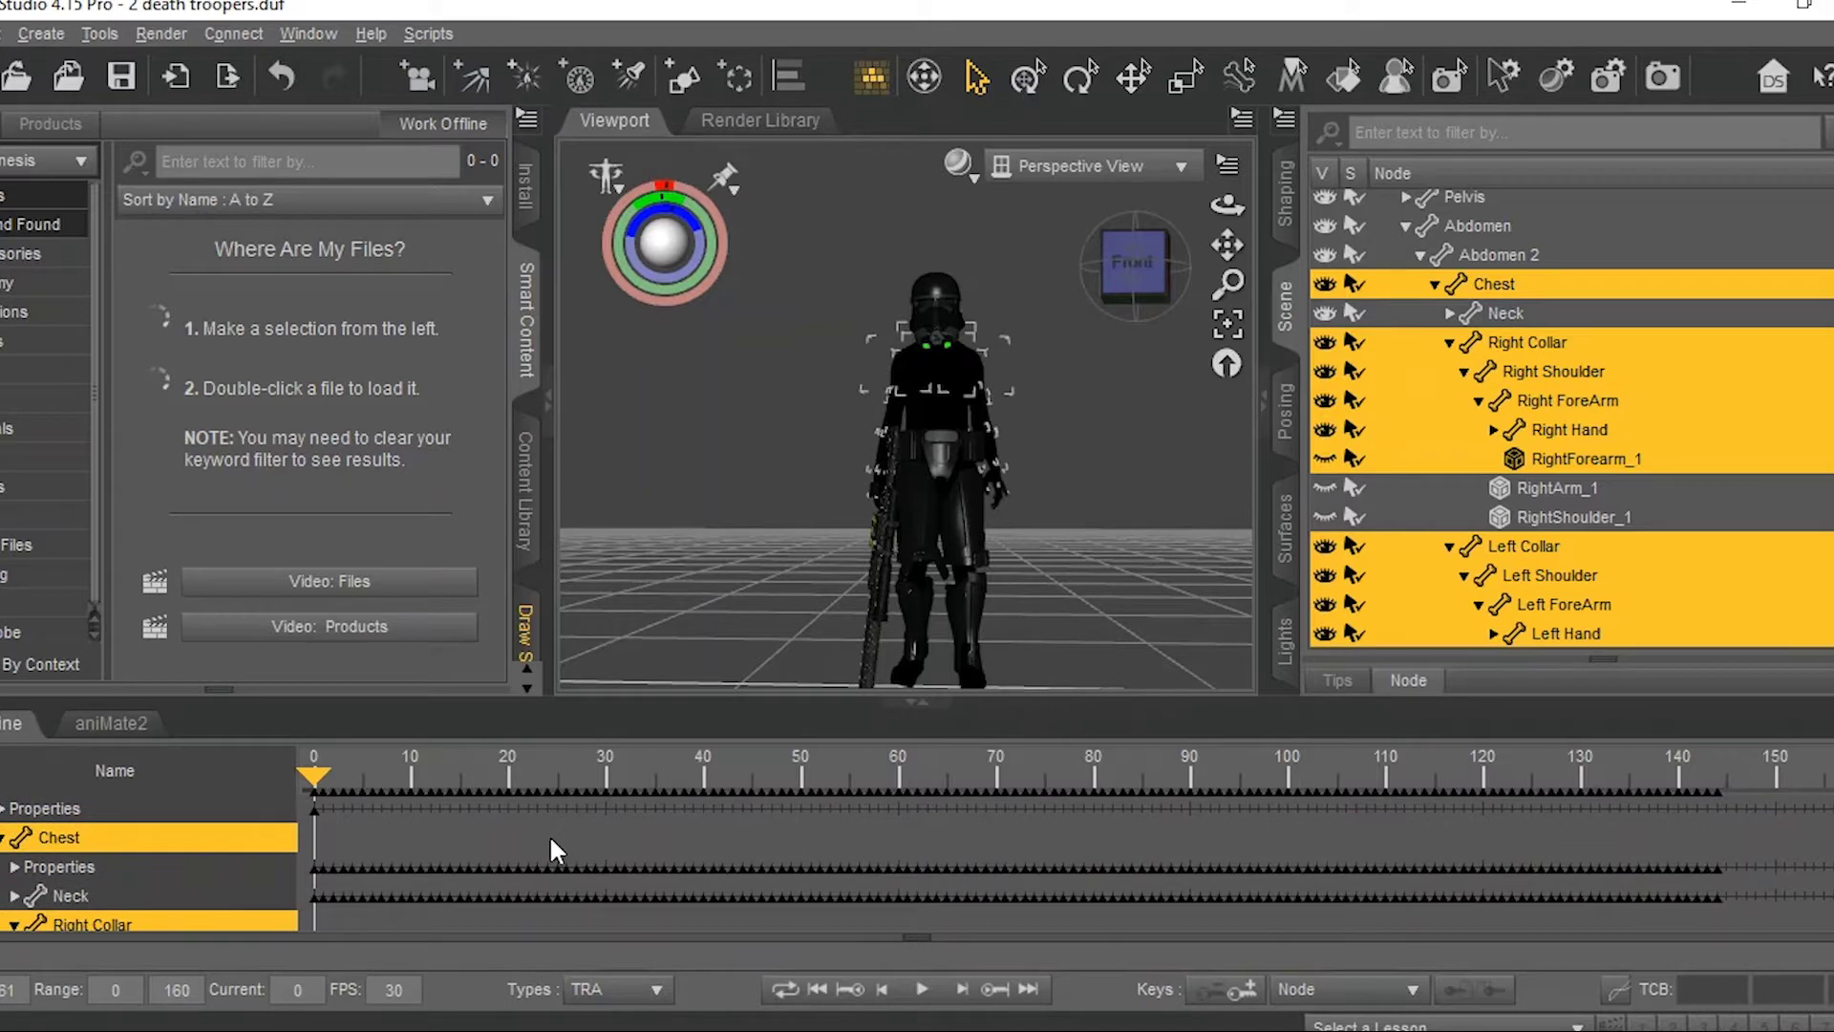
scroll(486, 879, down, 3)
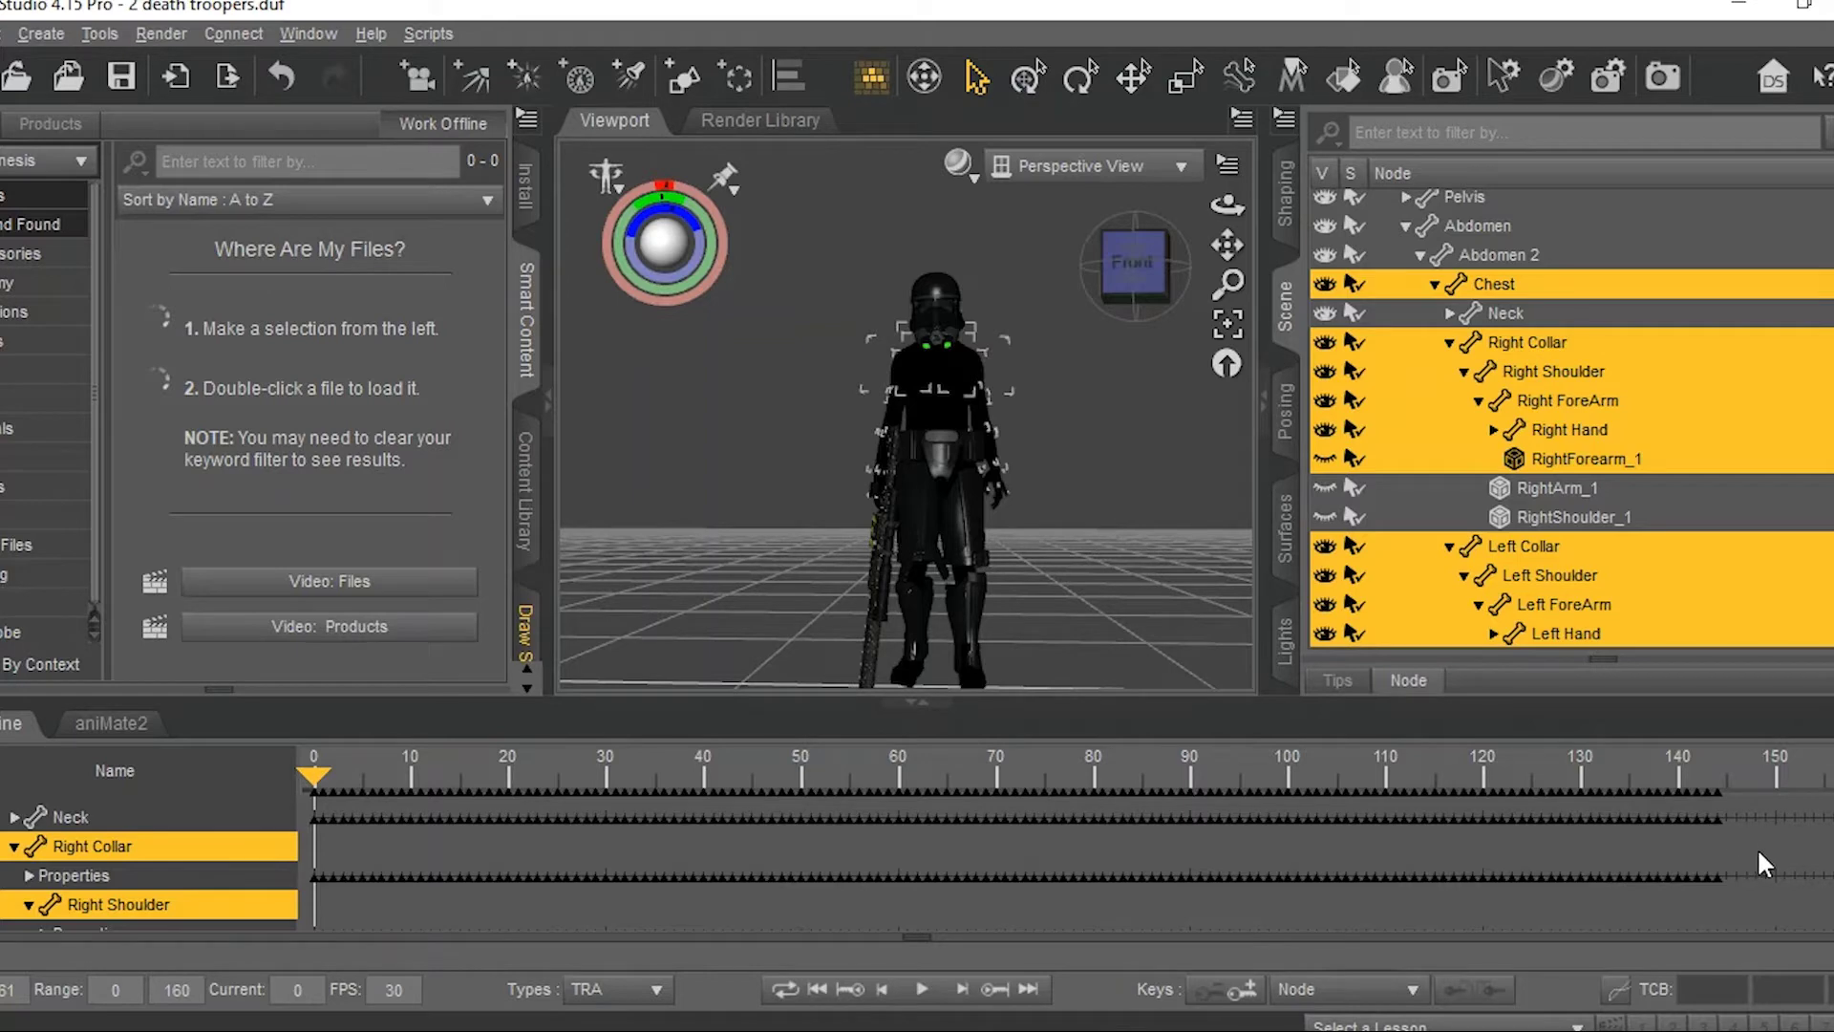
drag(1757, 848, 357, 901)
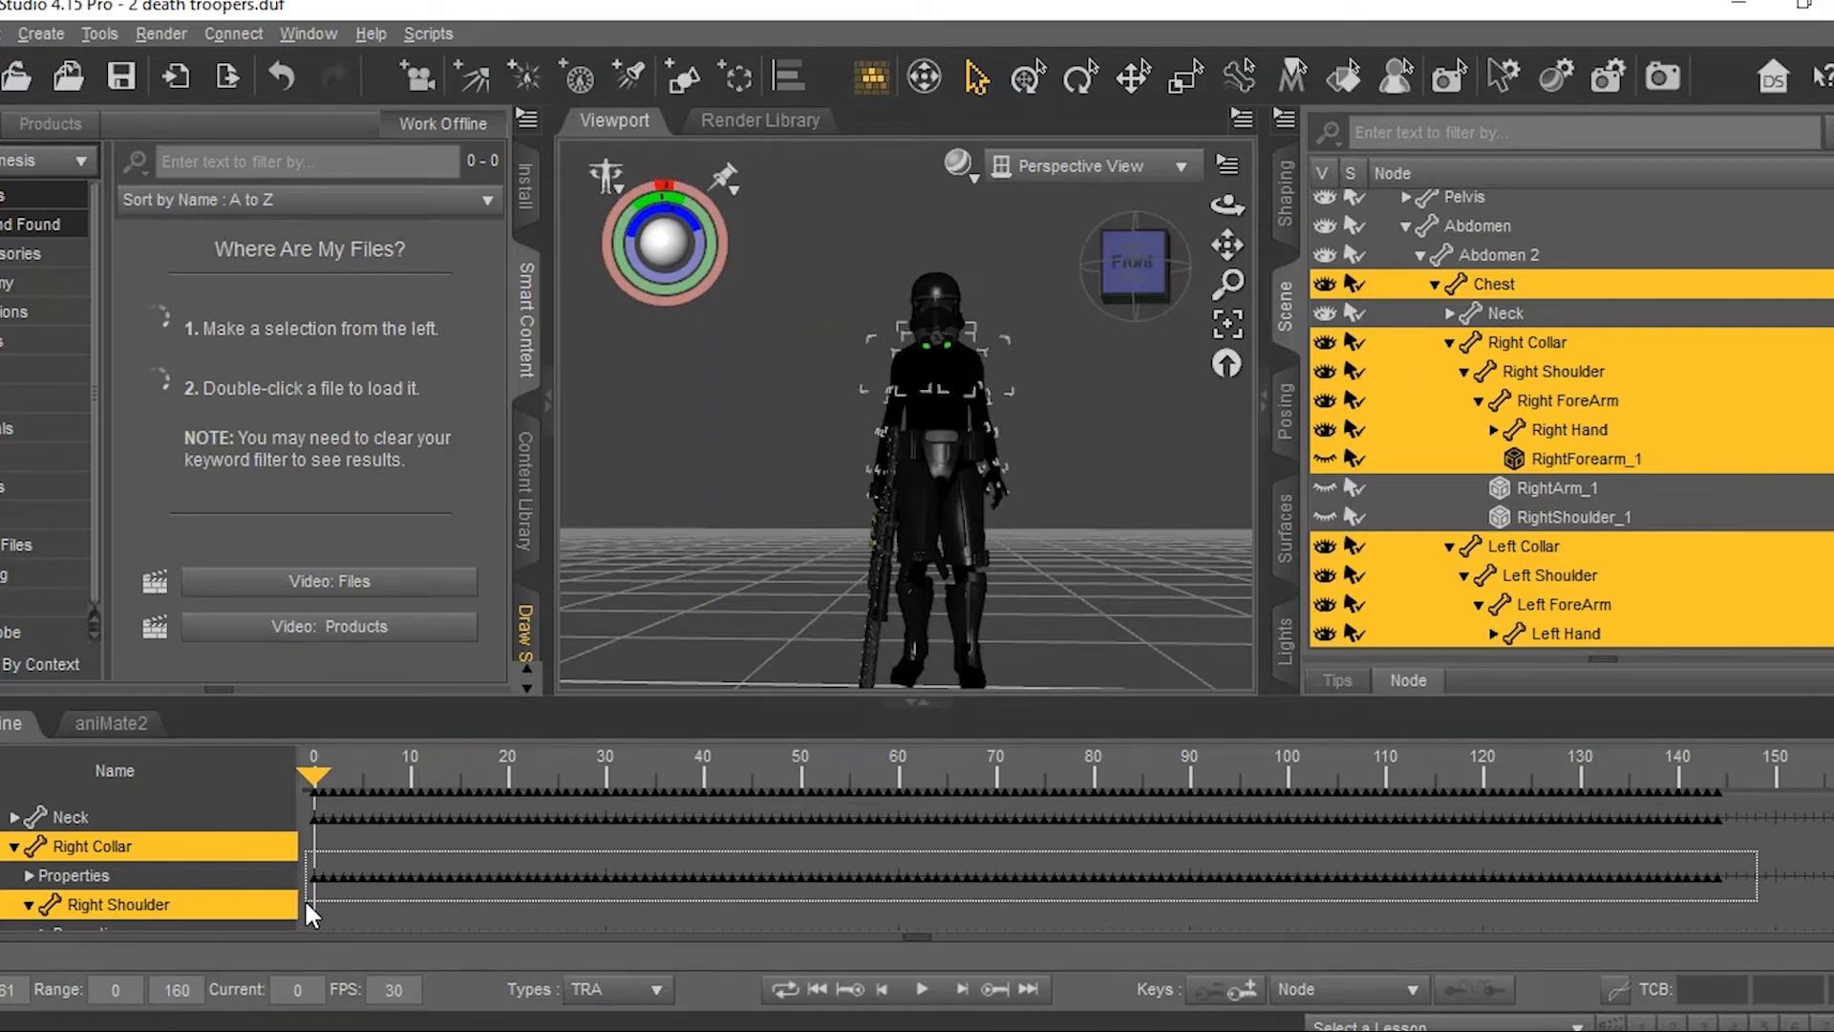
drag(317, 898, 313, 898)
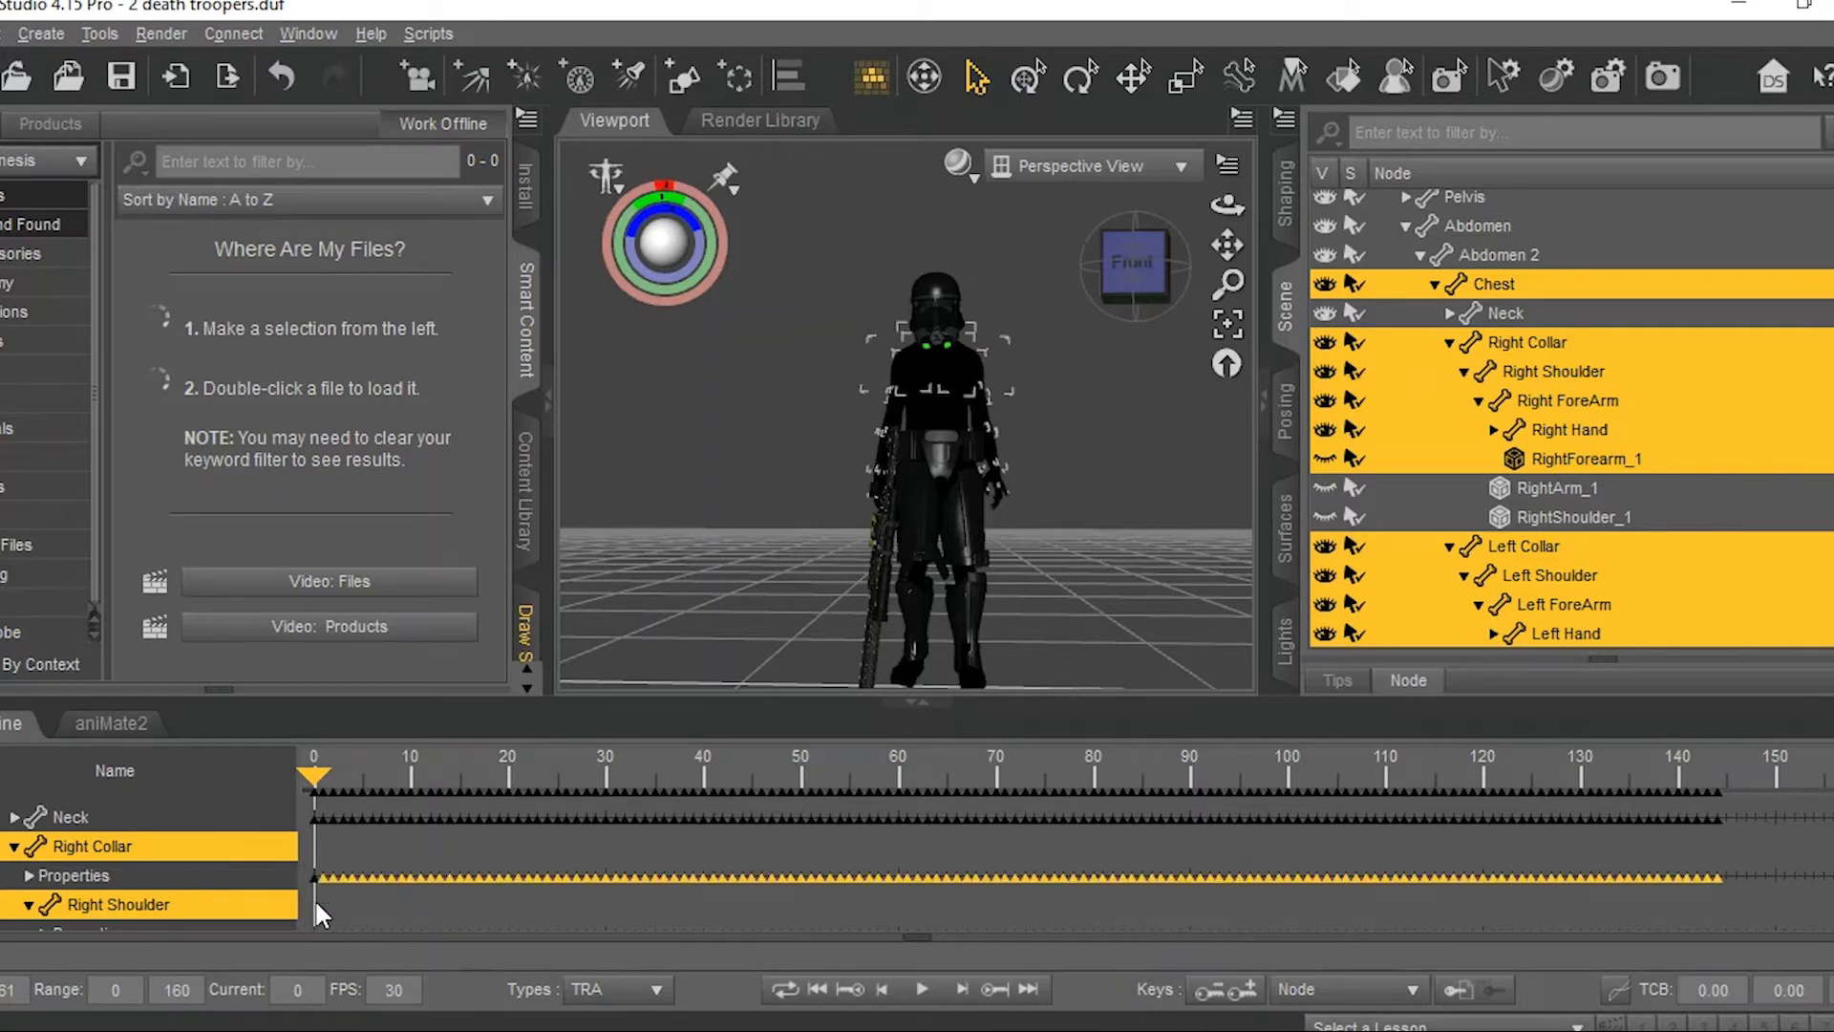
click(1211, 1003)
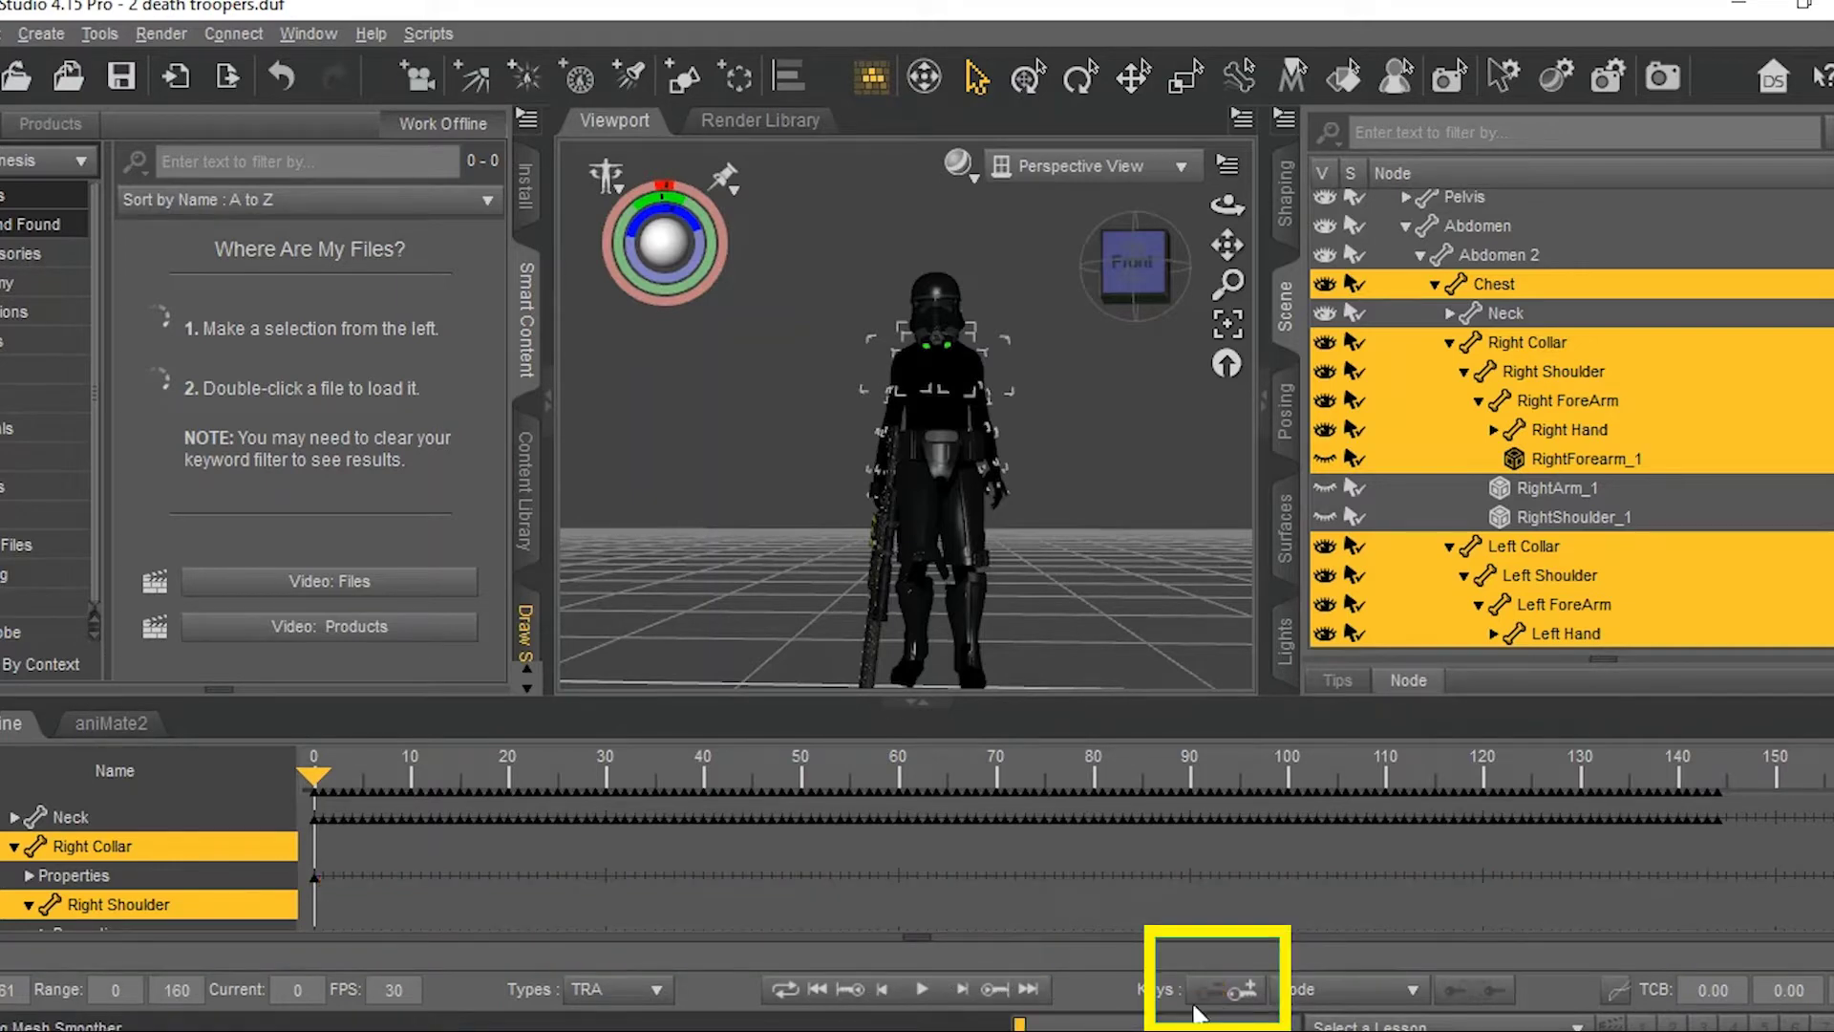
scroll(451, 864, down, 2)
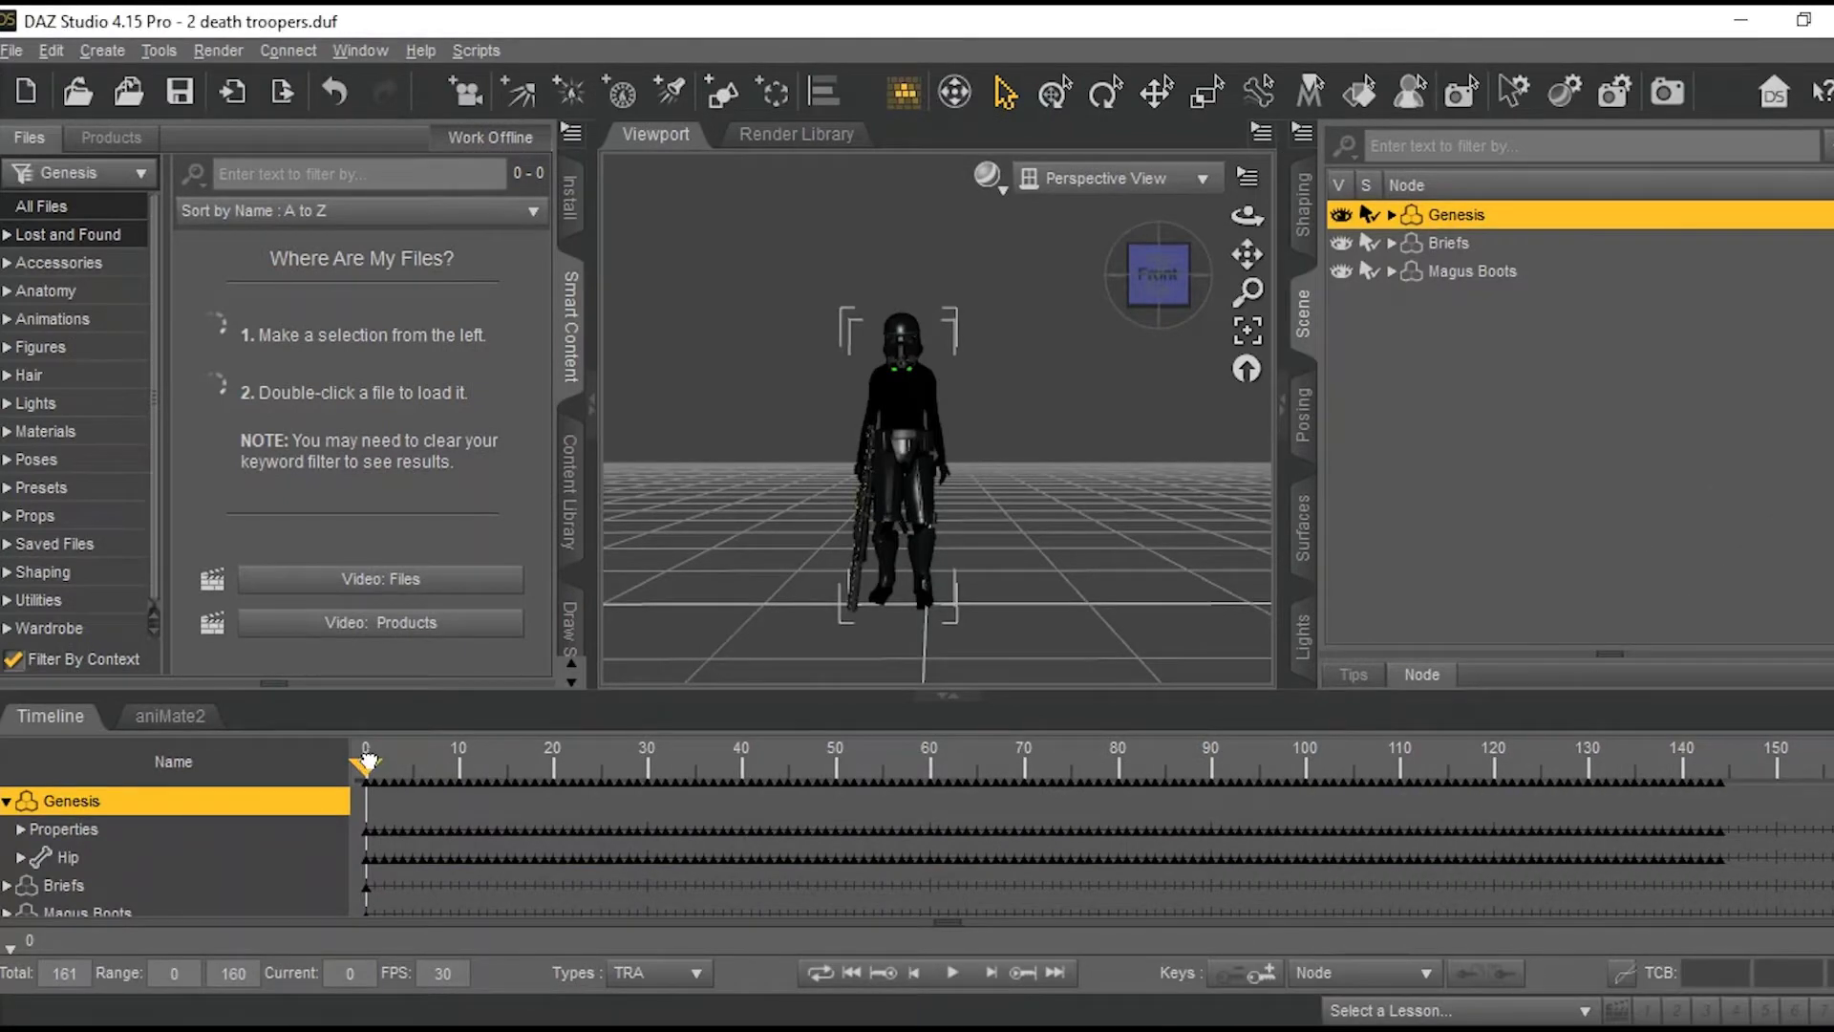
- Scrub the timeline to check the walk, return to frame 0, and examine the trooper's rifle arm from an angle
drag(368, 760, 637, 754)
drag(443, 875, 302, 688)
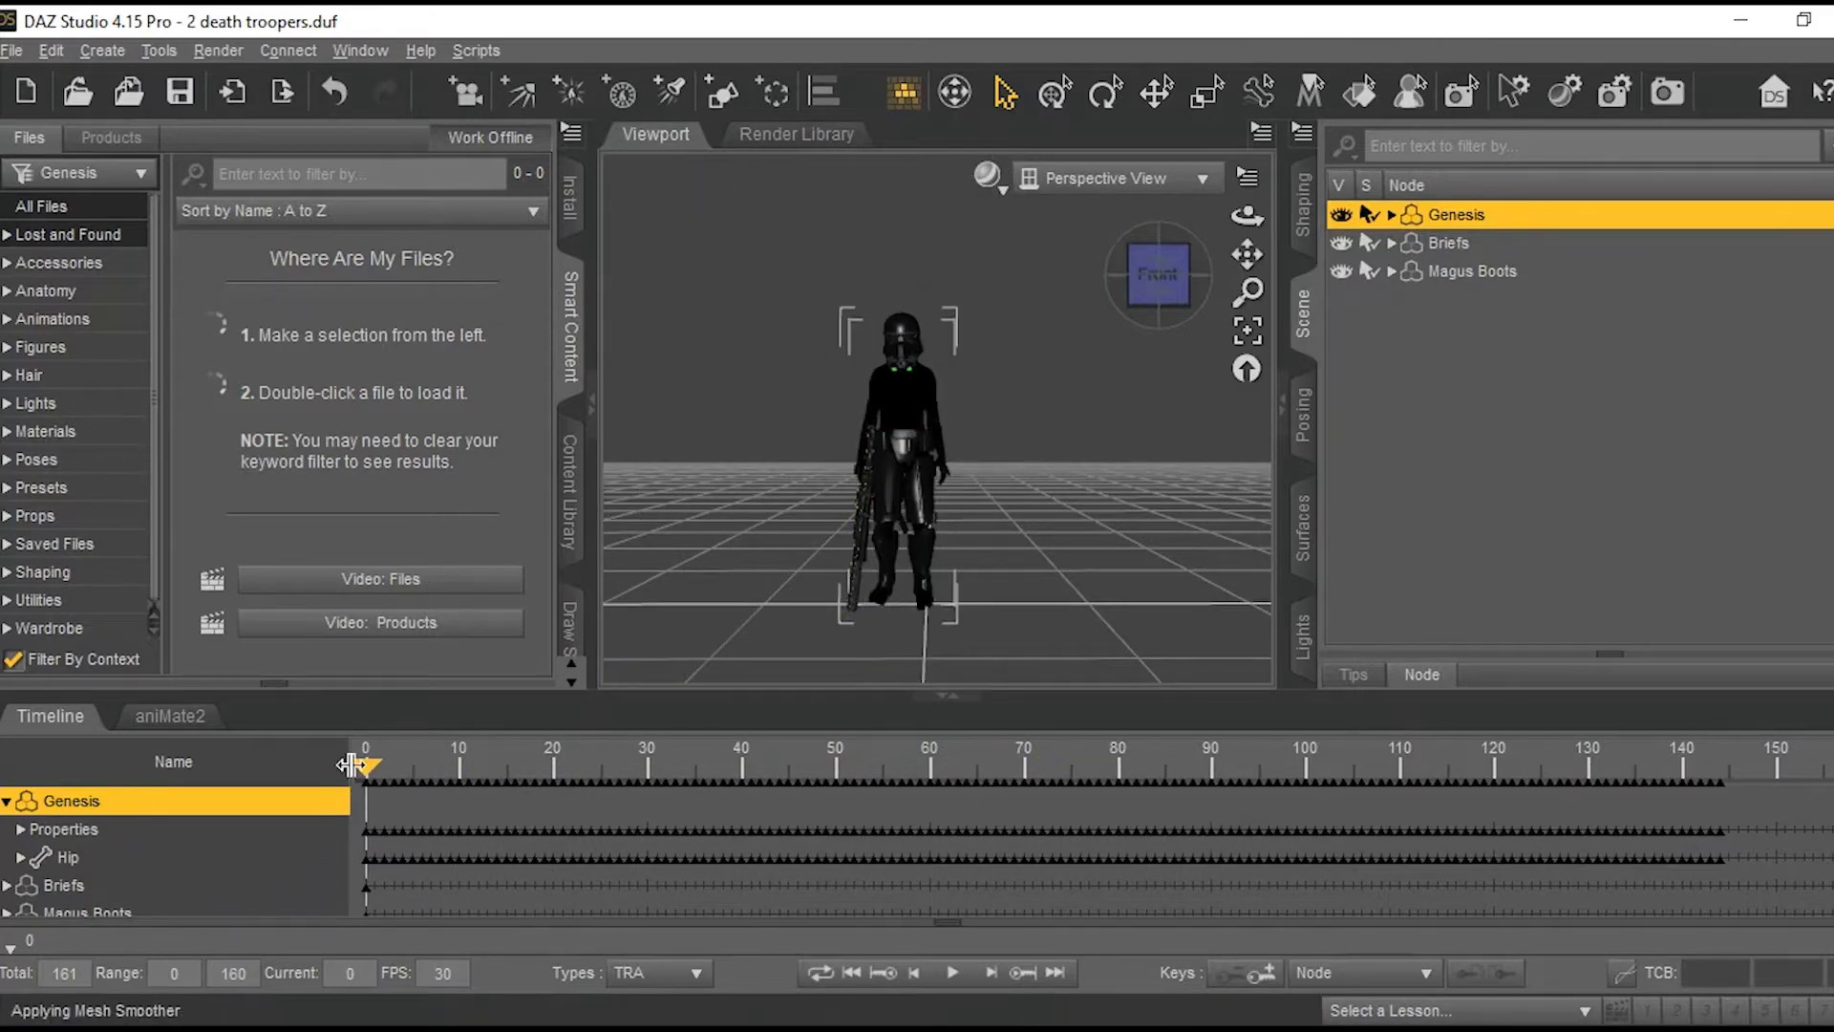
drag(366, 766, 15, 915)
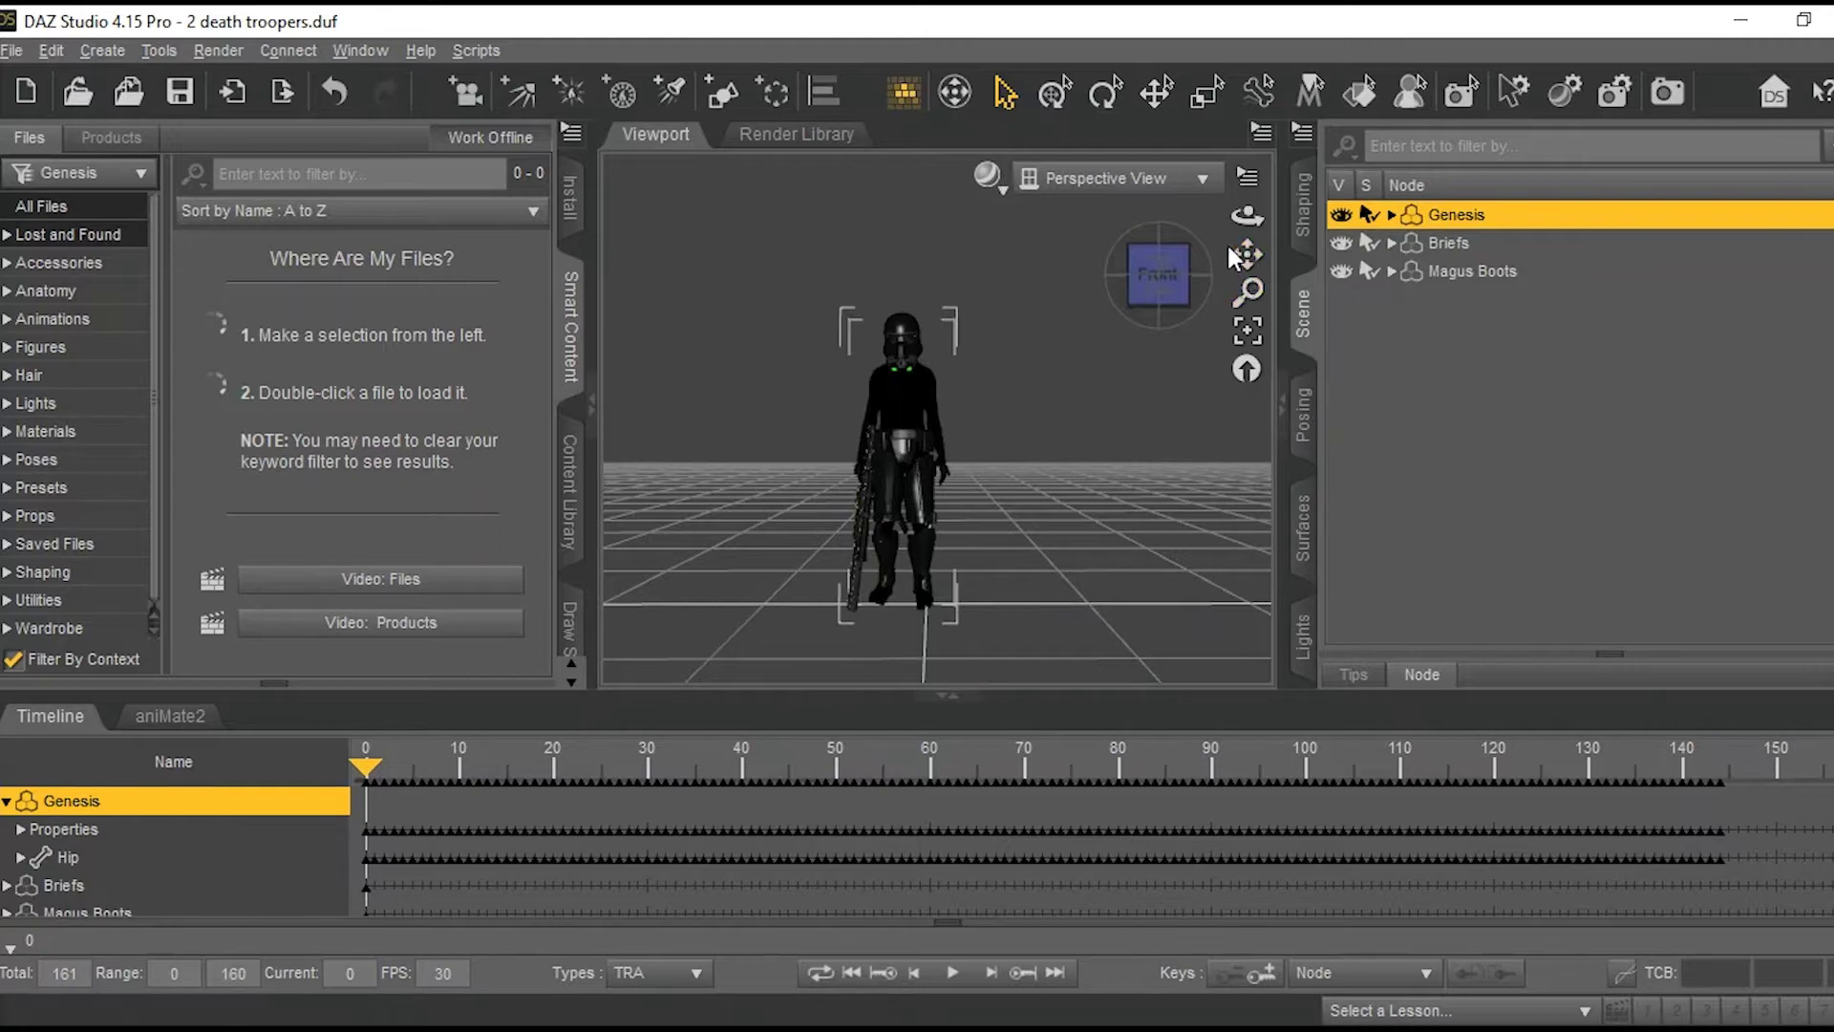
drag(1246, 254, 1267, 232)
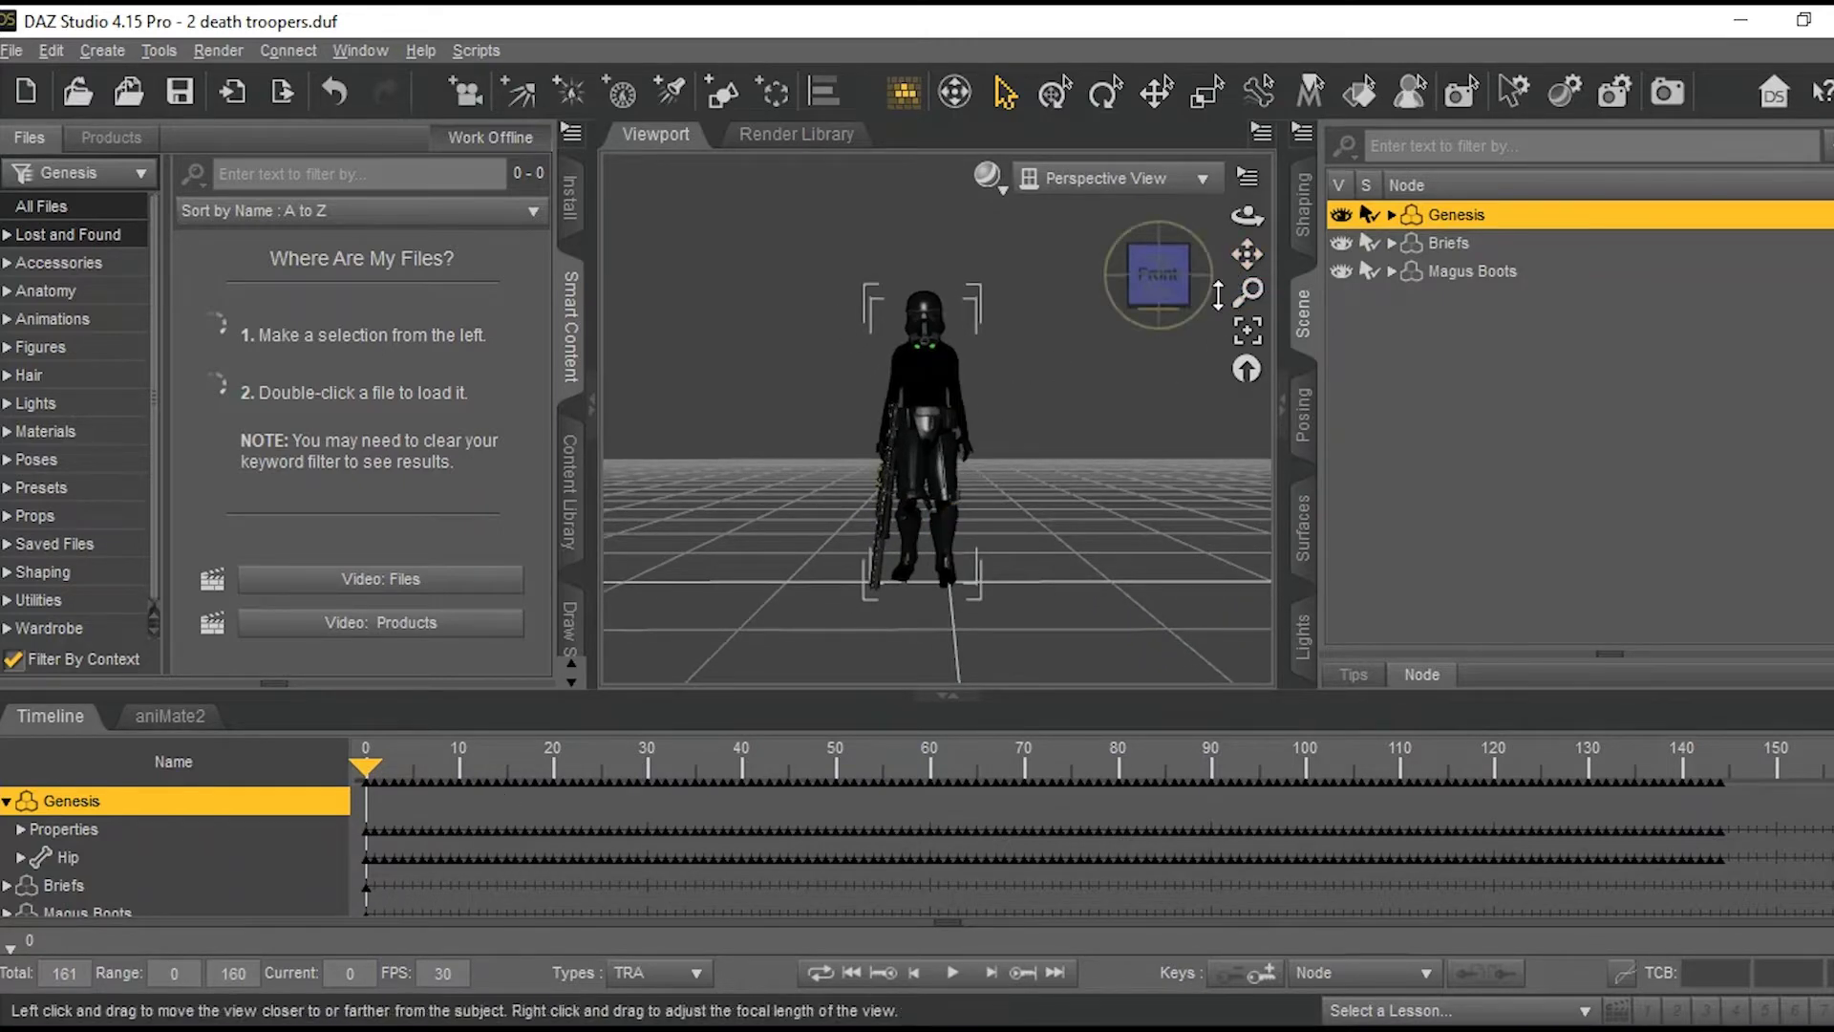
drag(1140, 293, 1184, 317)
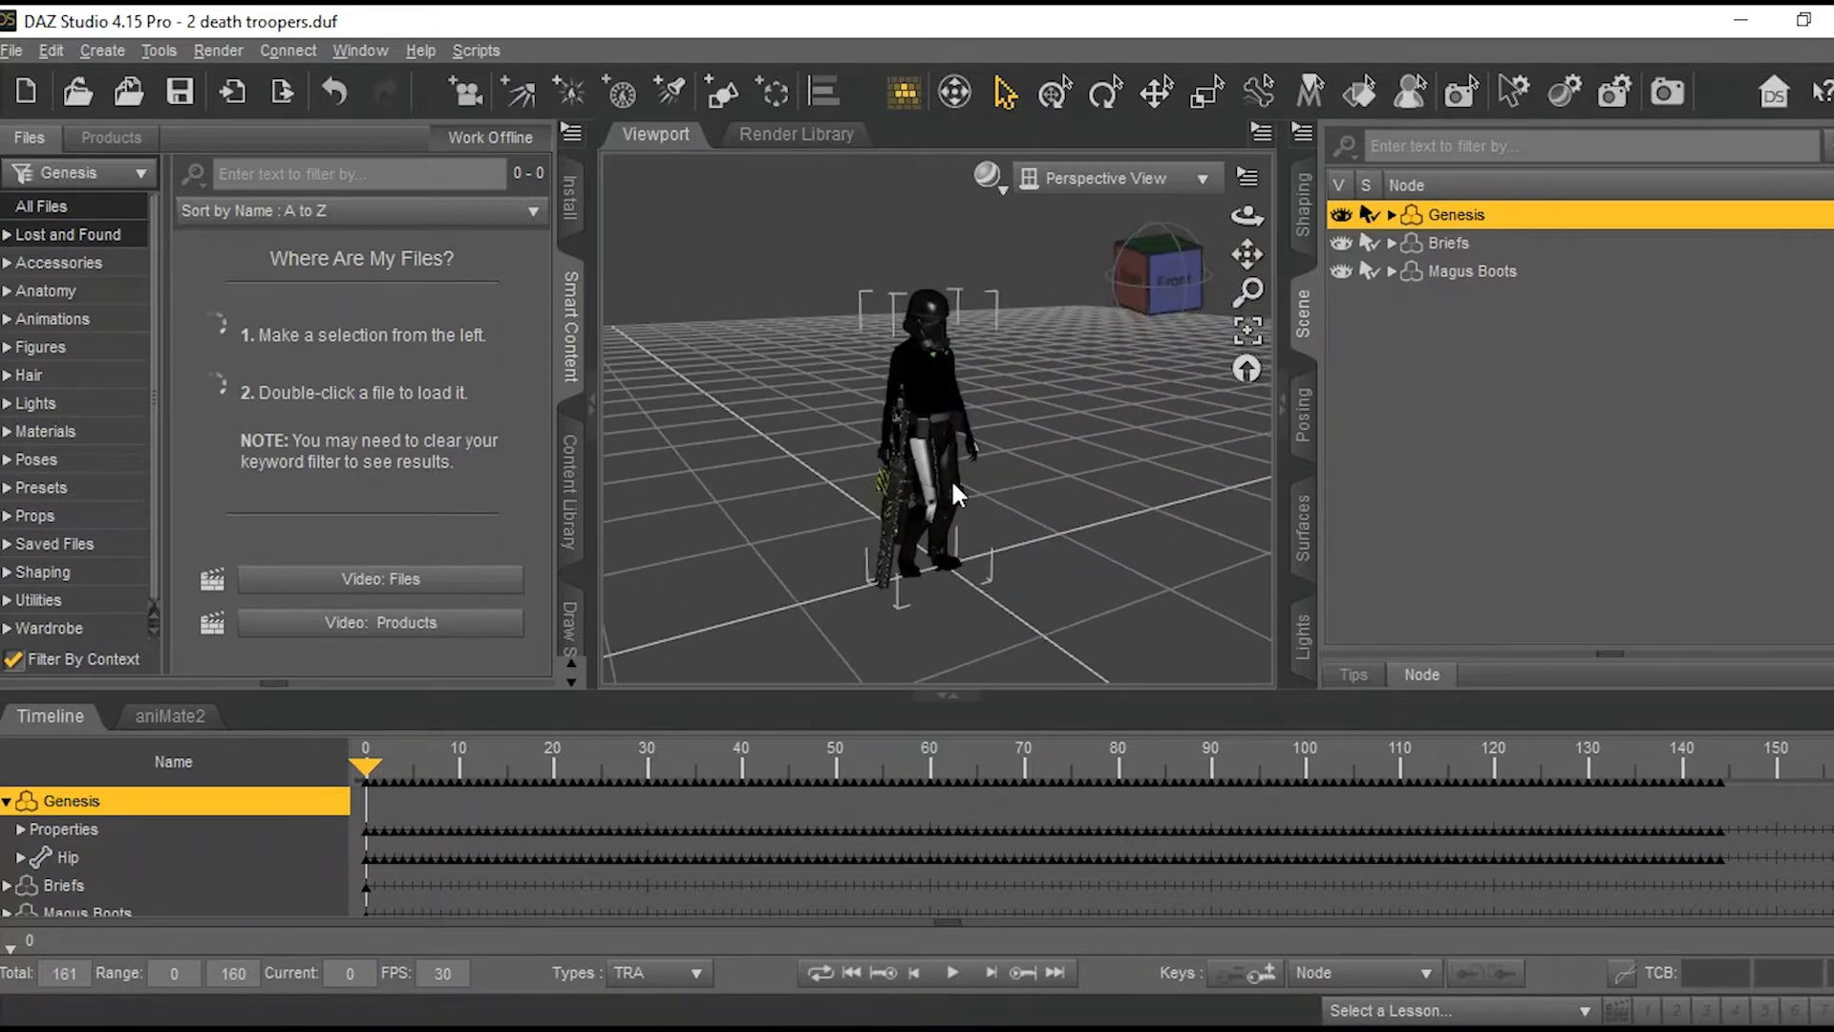
scroll(946, 477, up, 4)
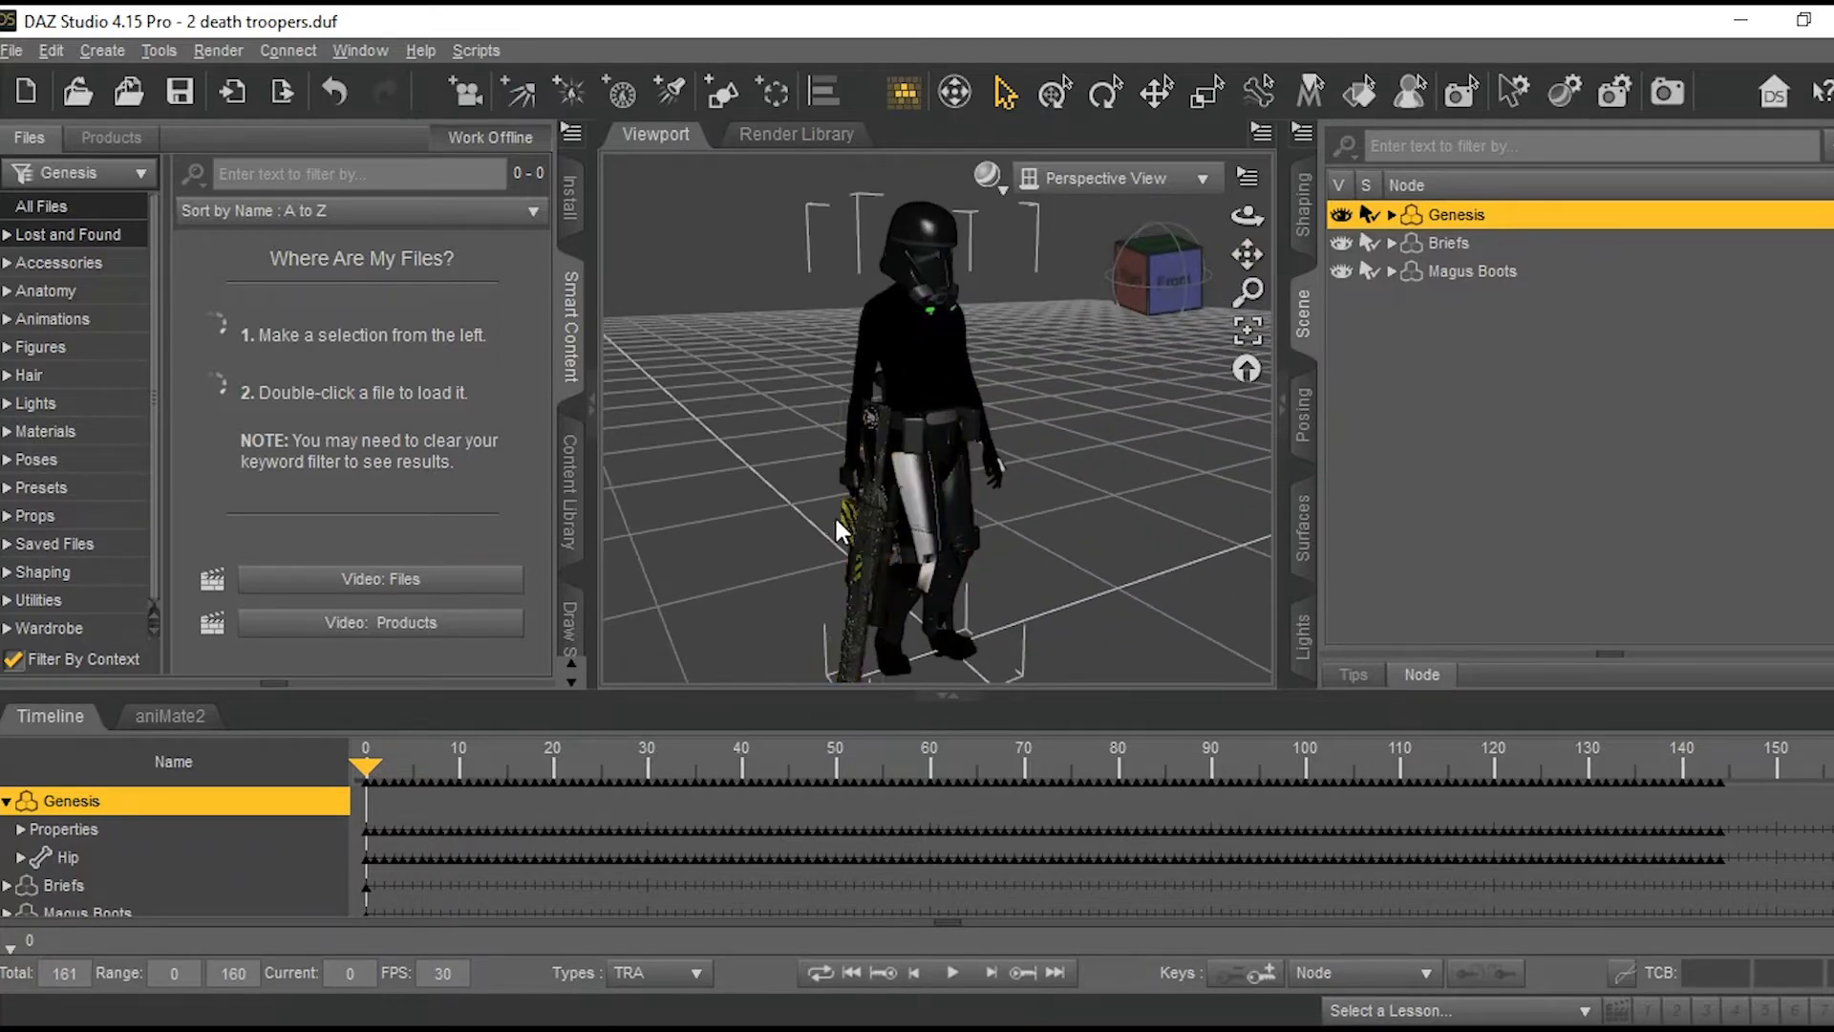
- Raise the trooper's right arm by rotating the right forearm and shoulder so the rifle points forward at chest height
click(850, 443)
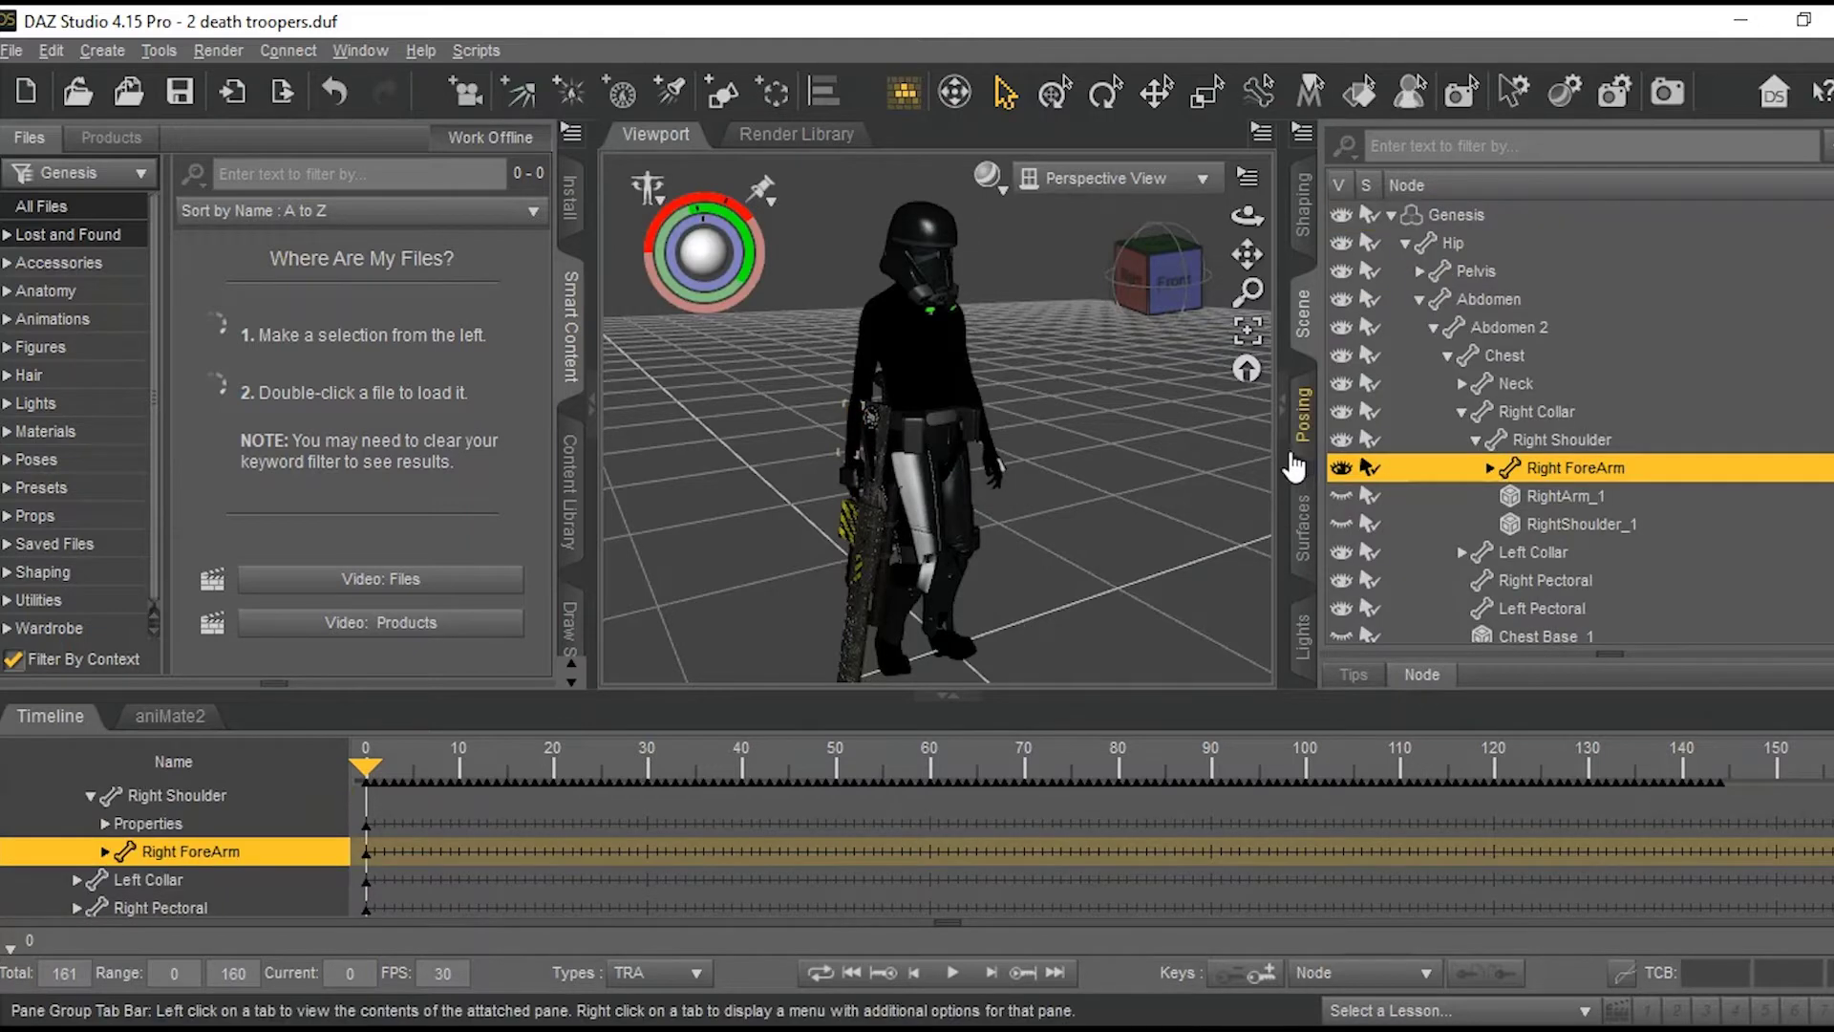
click(1302, 420)
click(864, 339)
mouse_move(1755, 285)
mouse_down()
mouse_move(1703, 285)
mouse_move(1720, 285)
mouse_up()
click(884, 343)
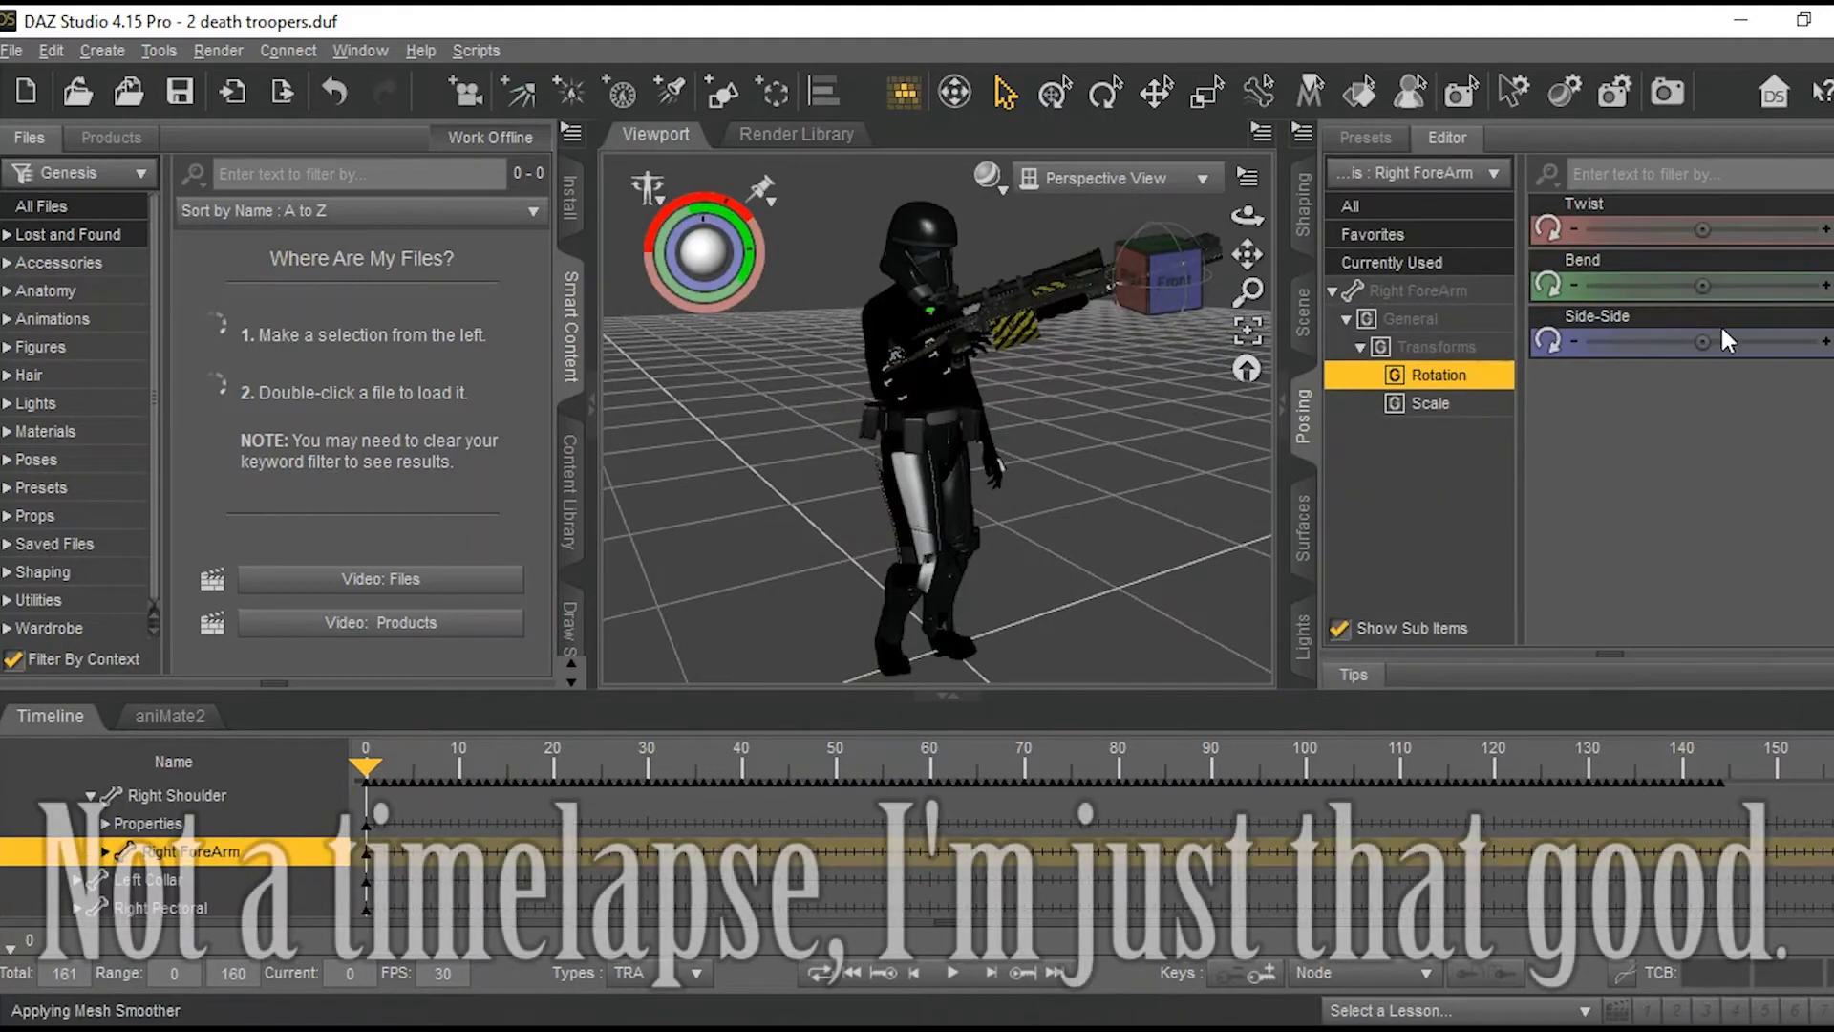
- Close the right hand around the rifle grip with Right Fingers Grasp and adjust the right forearm's rotation
scroll(940, 441, up, 4)
scroll(940, 442, up, 3)
click(860, 371)
click(1350, 206)
drag(1697, 514, 1748, 514)
click(774, 442)
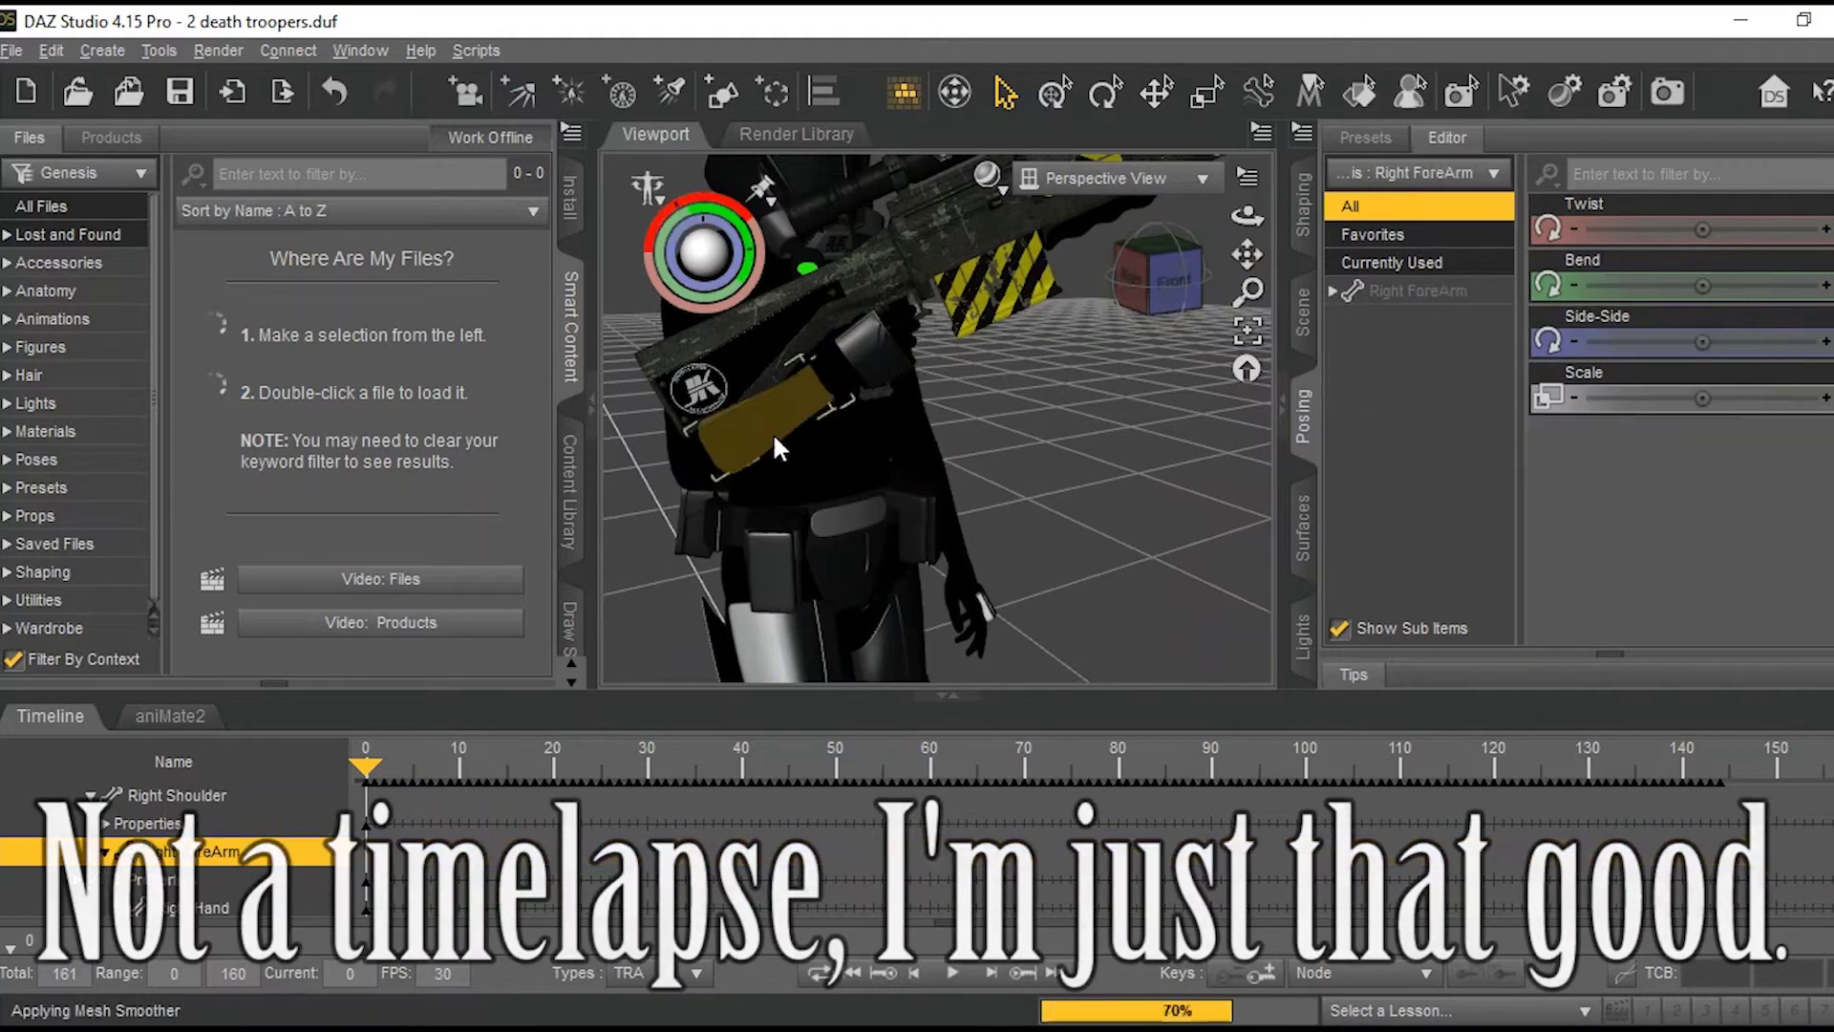
drag(1702, 285, 1739, 285)
- Rotate the left arm forward so the left hand reaches toward the rifle
drag(1159, 275, 1079, 276)
click(941, 334)
drag(1703, 284, 1624, 284)
click(779, 392)
drag(1822, 238, 1768, 238)
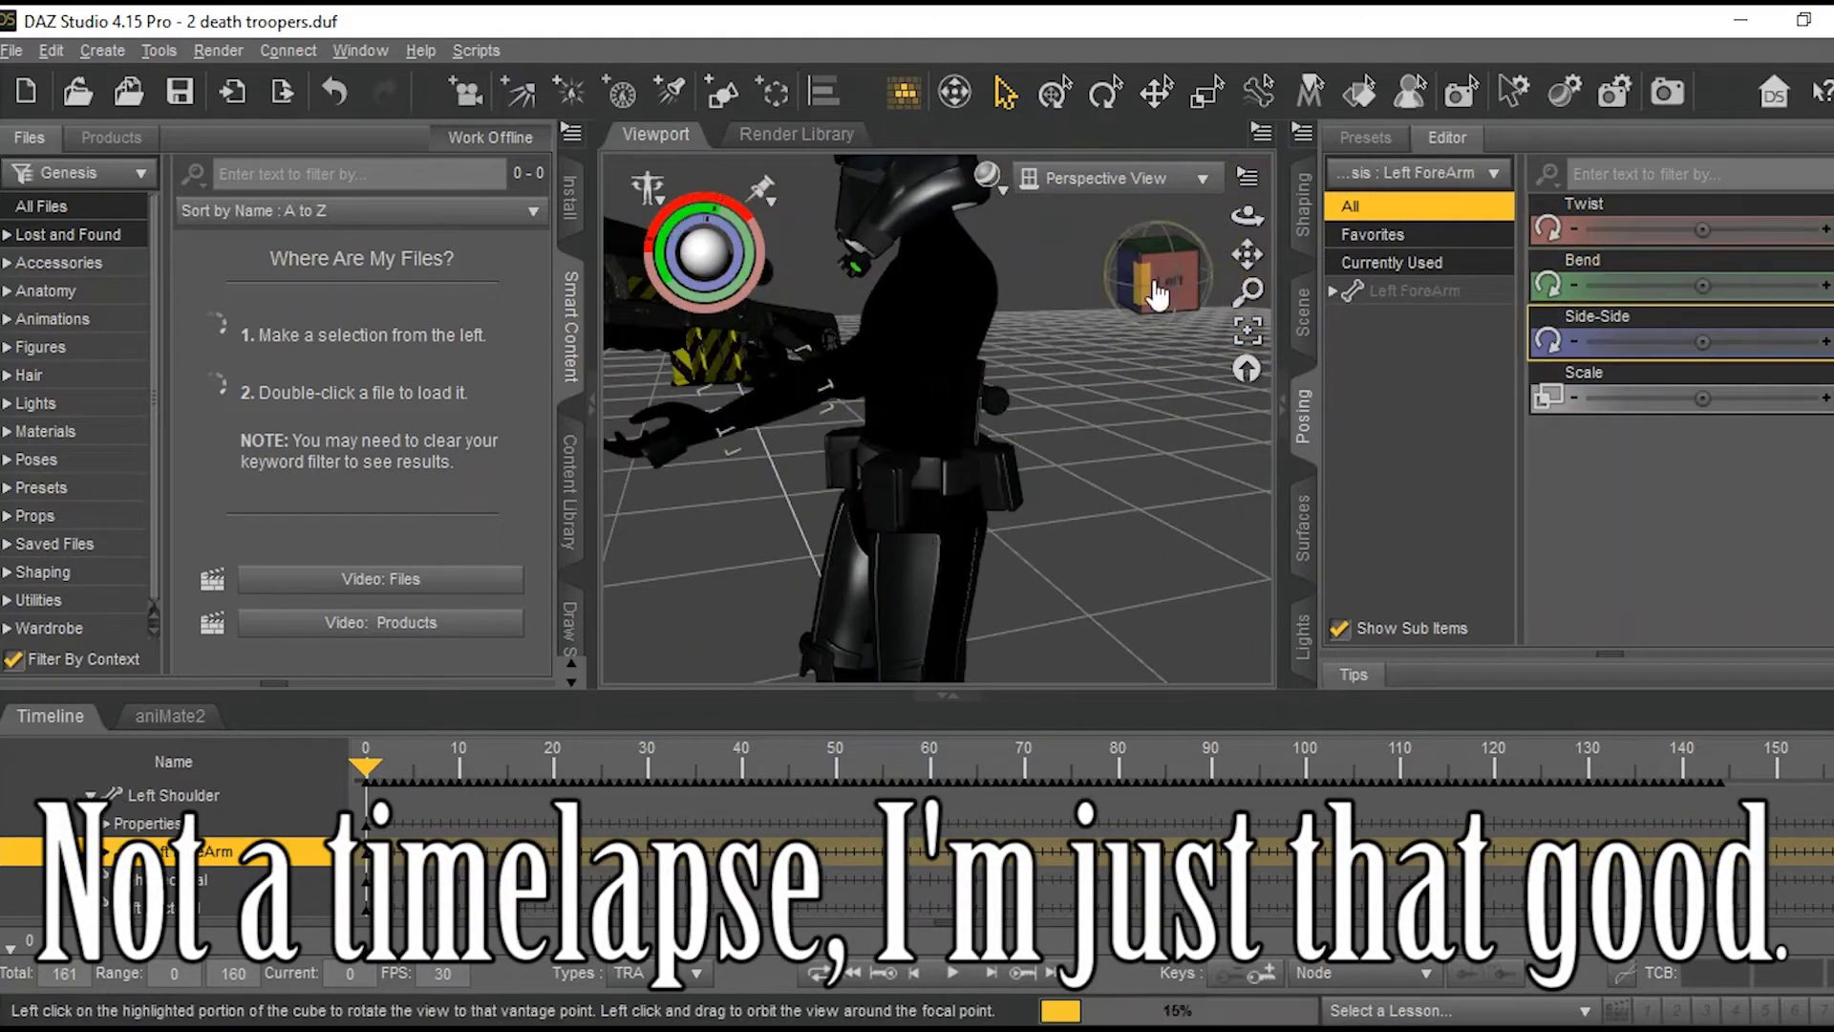
- Refine the left forearm's Bend and Side-Side rotation to bring the hand under the rifle barrel
drag(1158, 289, 1213, 289)
drag(1702, 285, 1686, 342)
drag(1194, 281, 1151, 282)
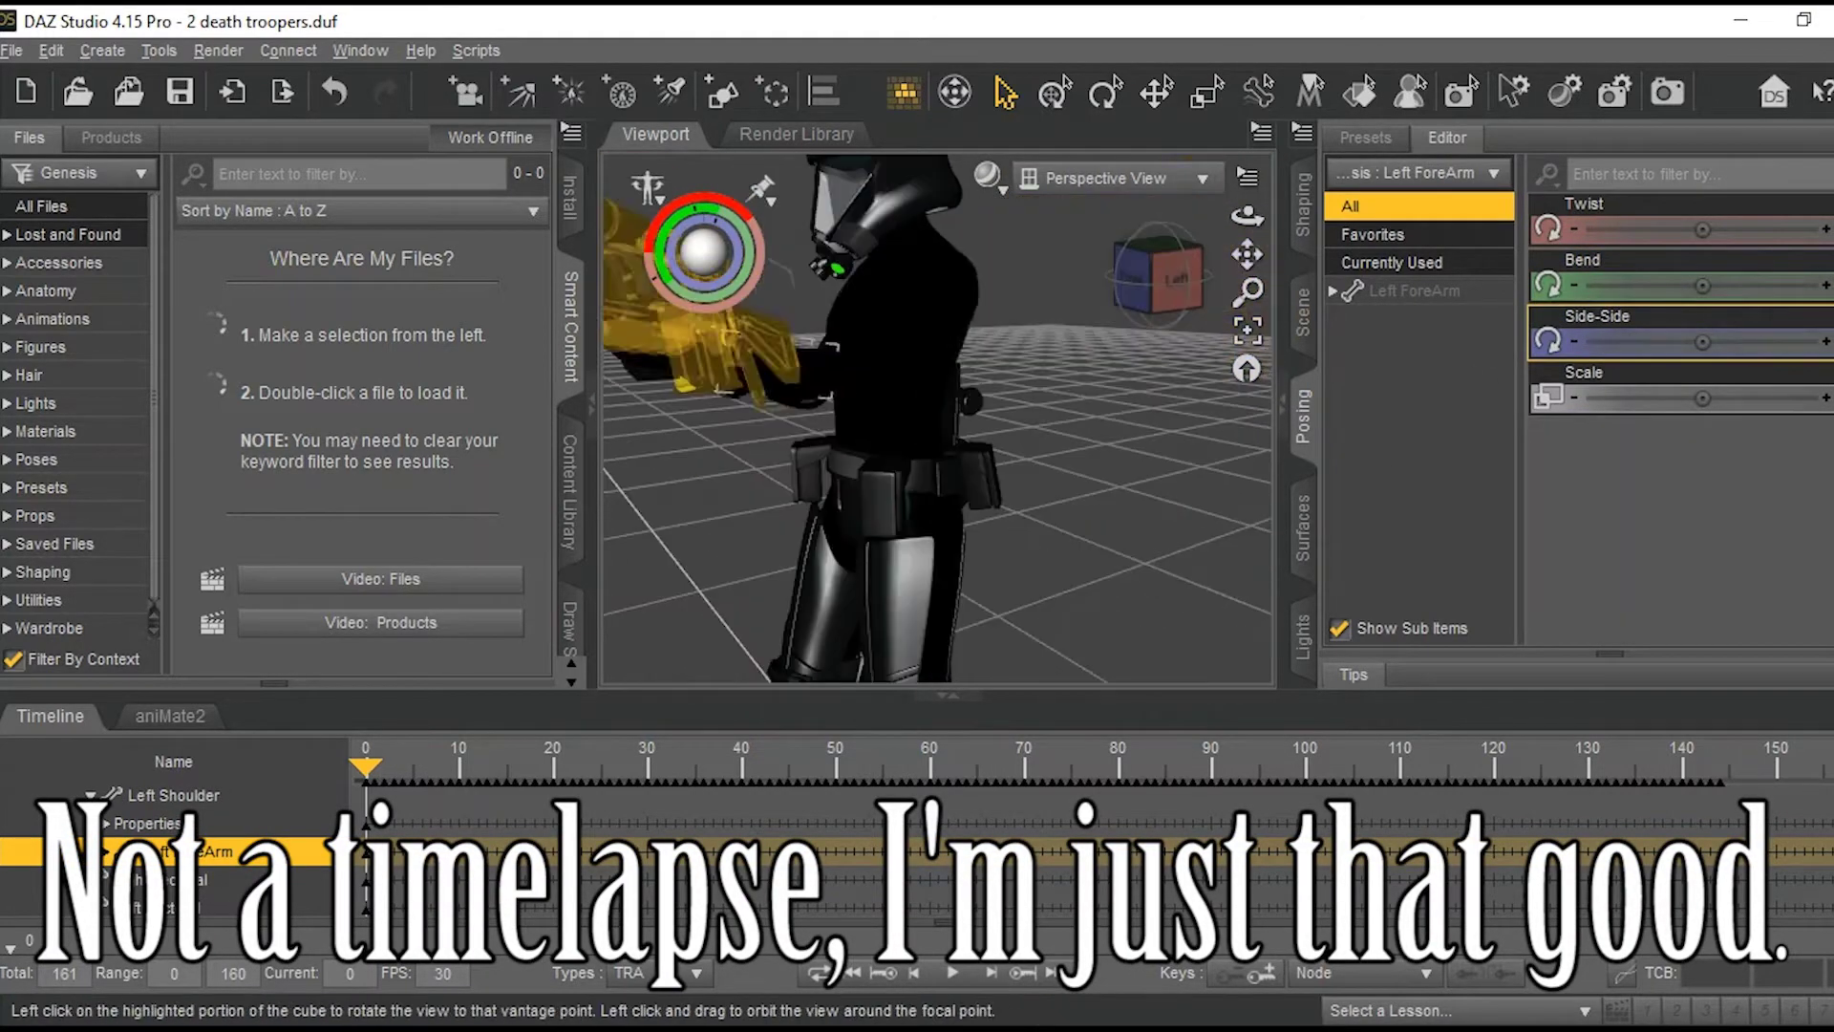
drag(1703, 285, 1720, 284)
drag(1151, 282, 1205, 282)
- Curl the left hand's fingers slightly around the rifle with Left Fingers Grasp
click(1016, 426)
click(1016, 421)
drag(1697, 509, 1702, 509)
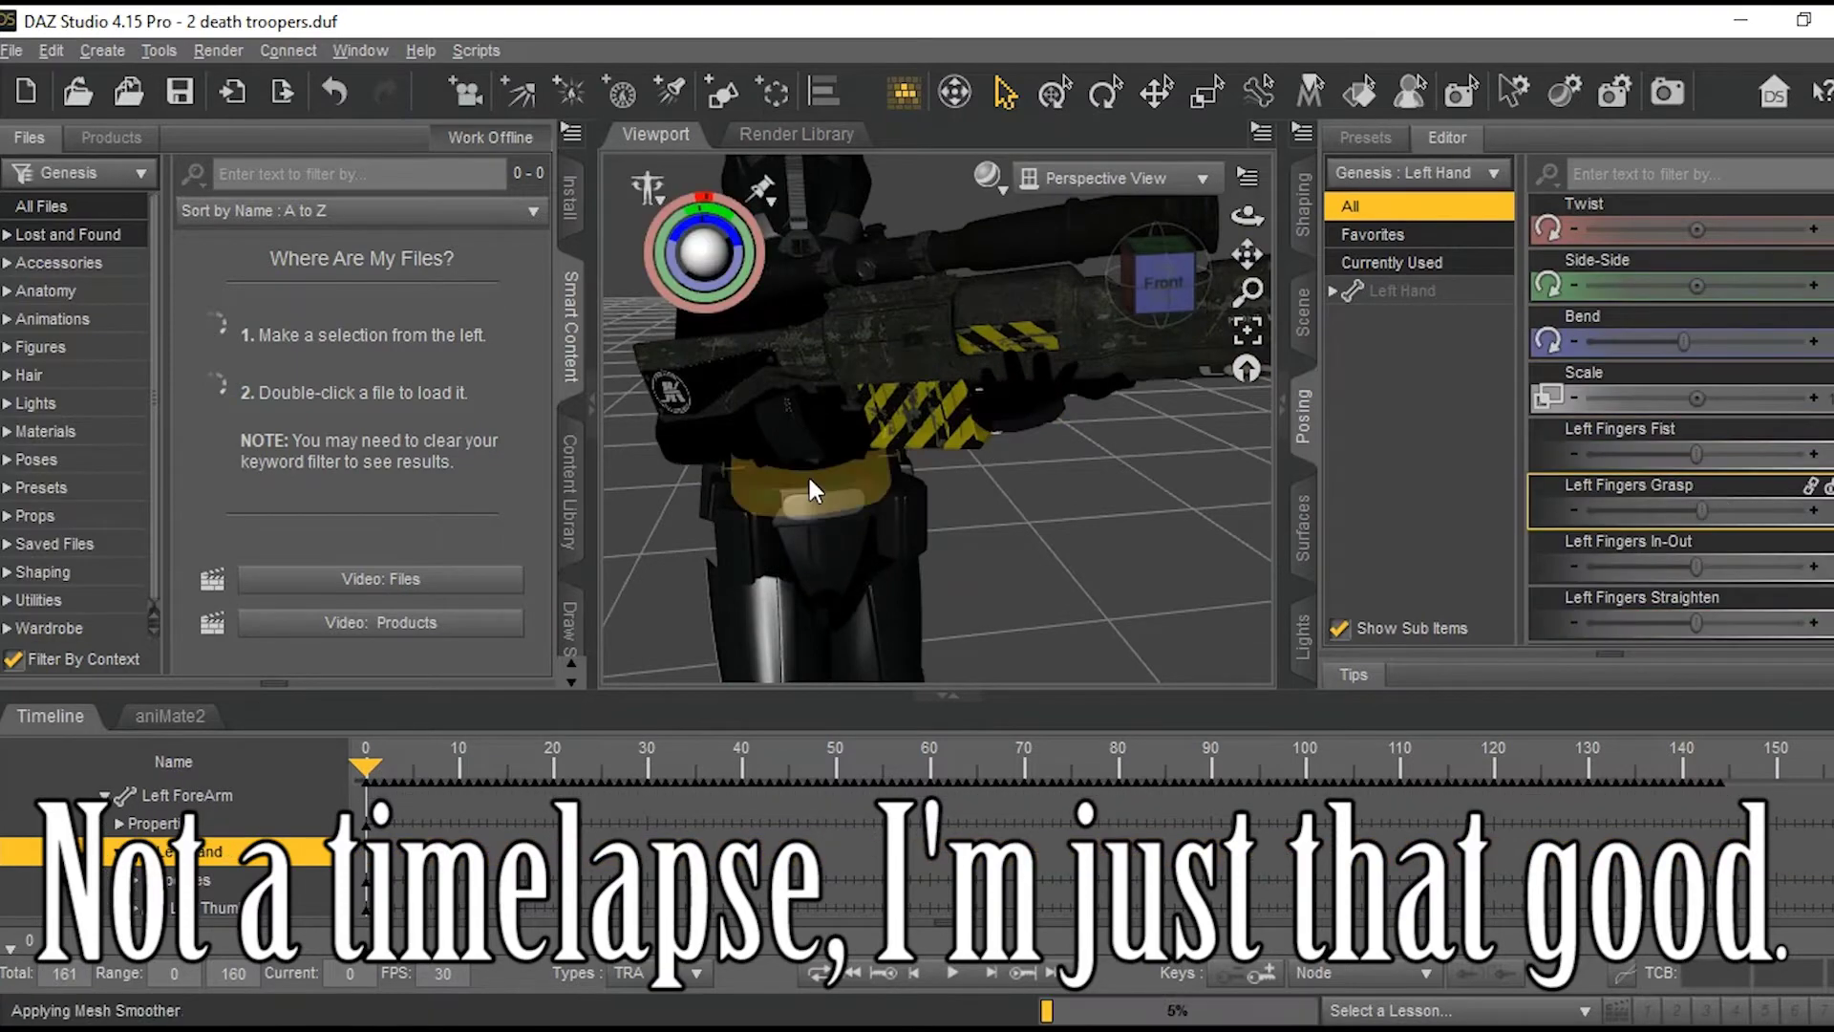
- Bend the right hand at the wrist and tighten the left hand's finger grasp on the rifle
drag(1158, 277, 1113, 277)
click(1026, 407)
drag(1696, 341, 1729, 341)
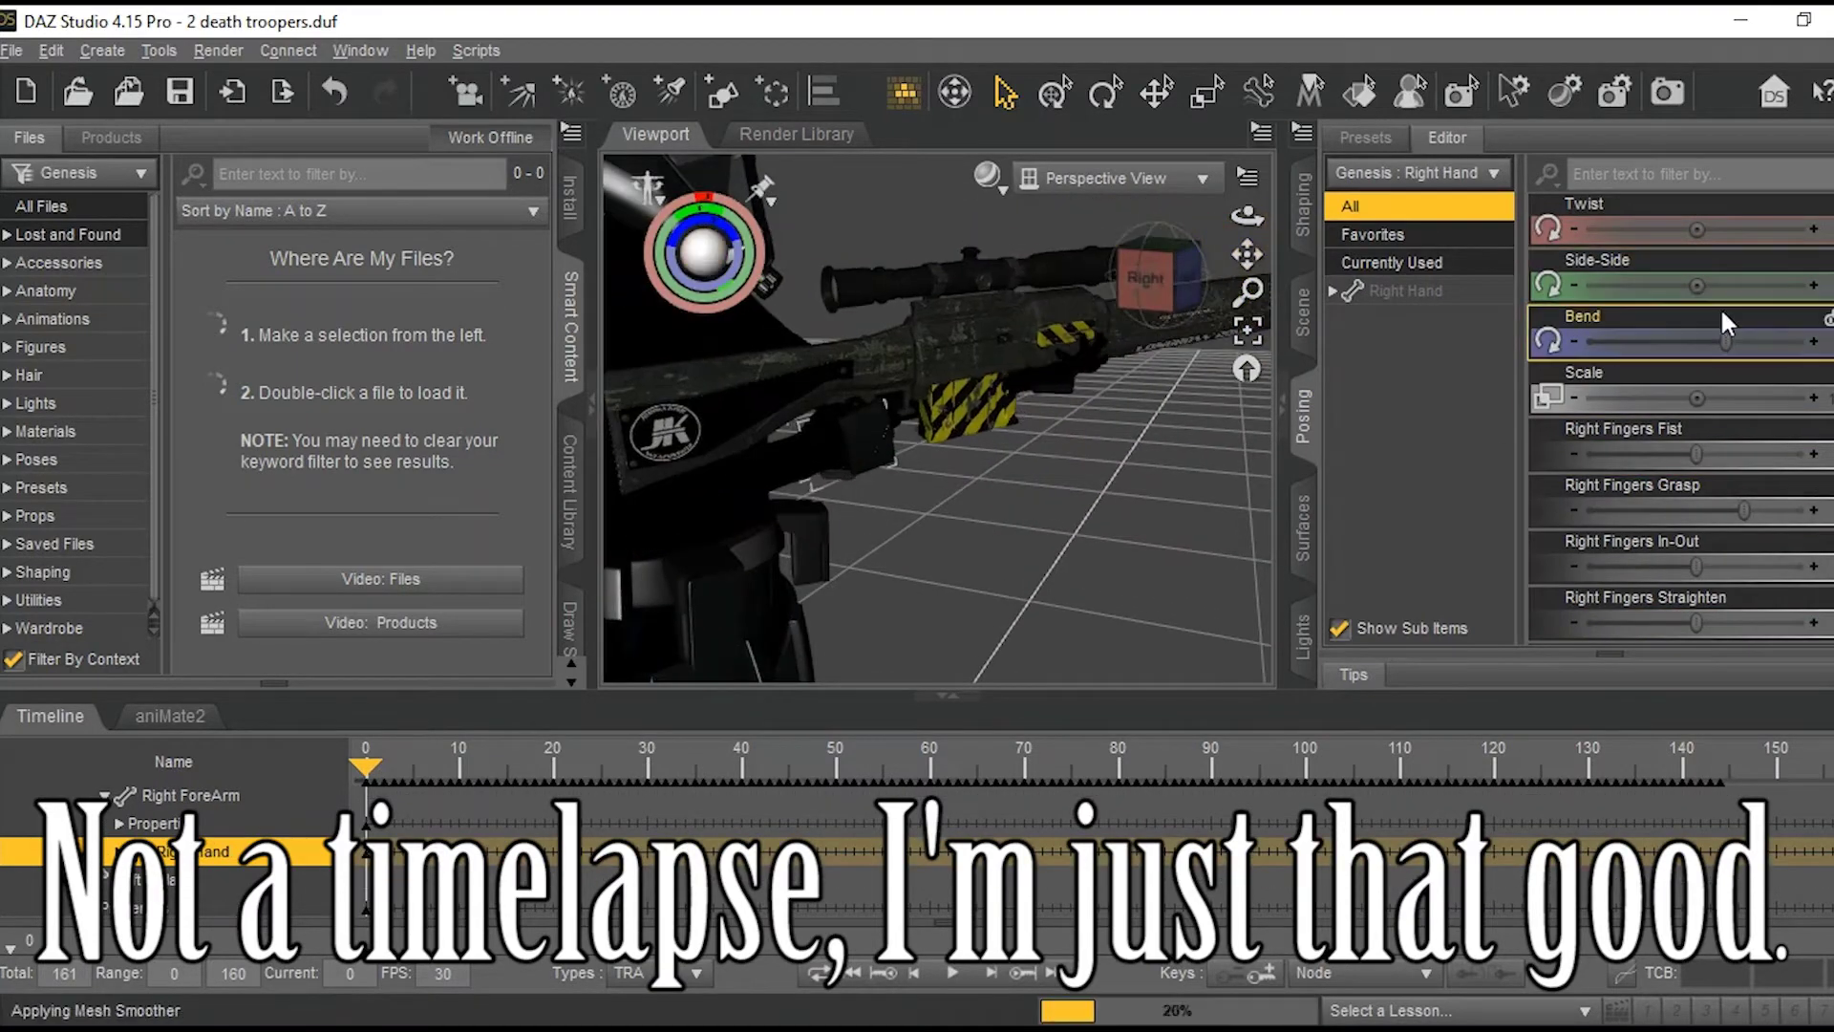
mouse_move(1159, 278)
mouse_down()
mouse_move(1098, 277)
mouse_move(1152, 287)
mouse_up()
scroll(937, 420, down, 5)
click(951, 406)
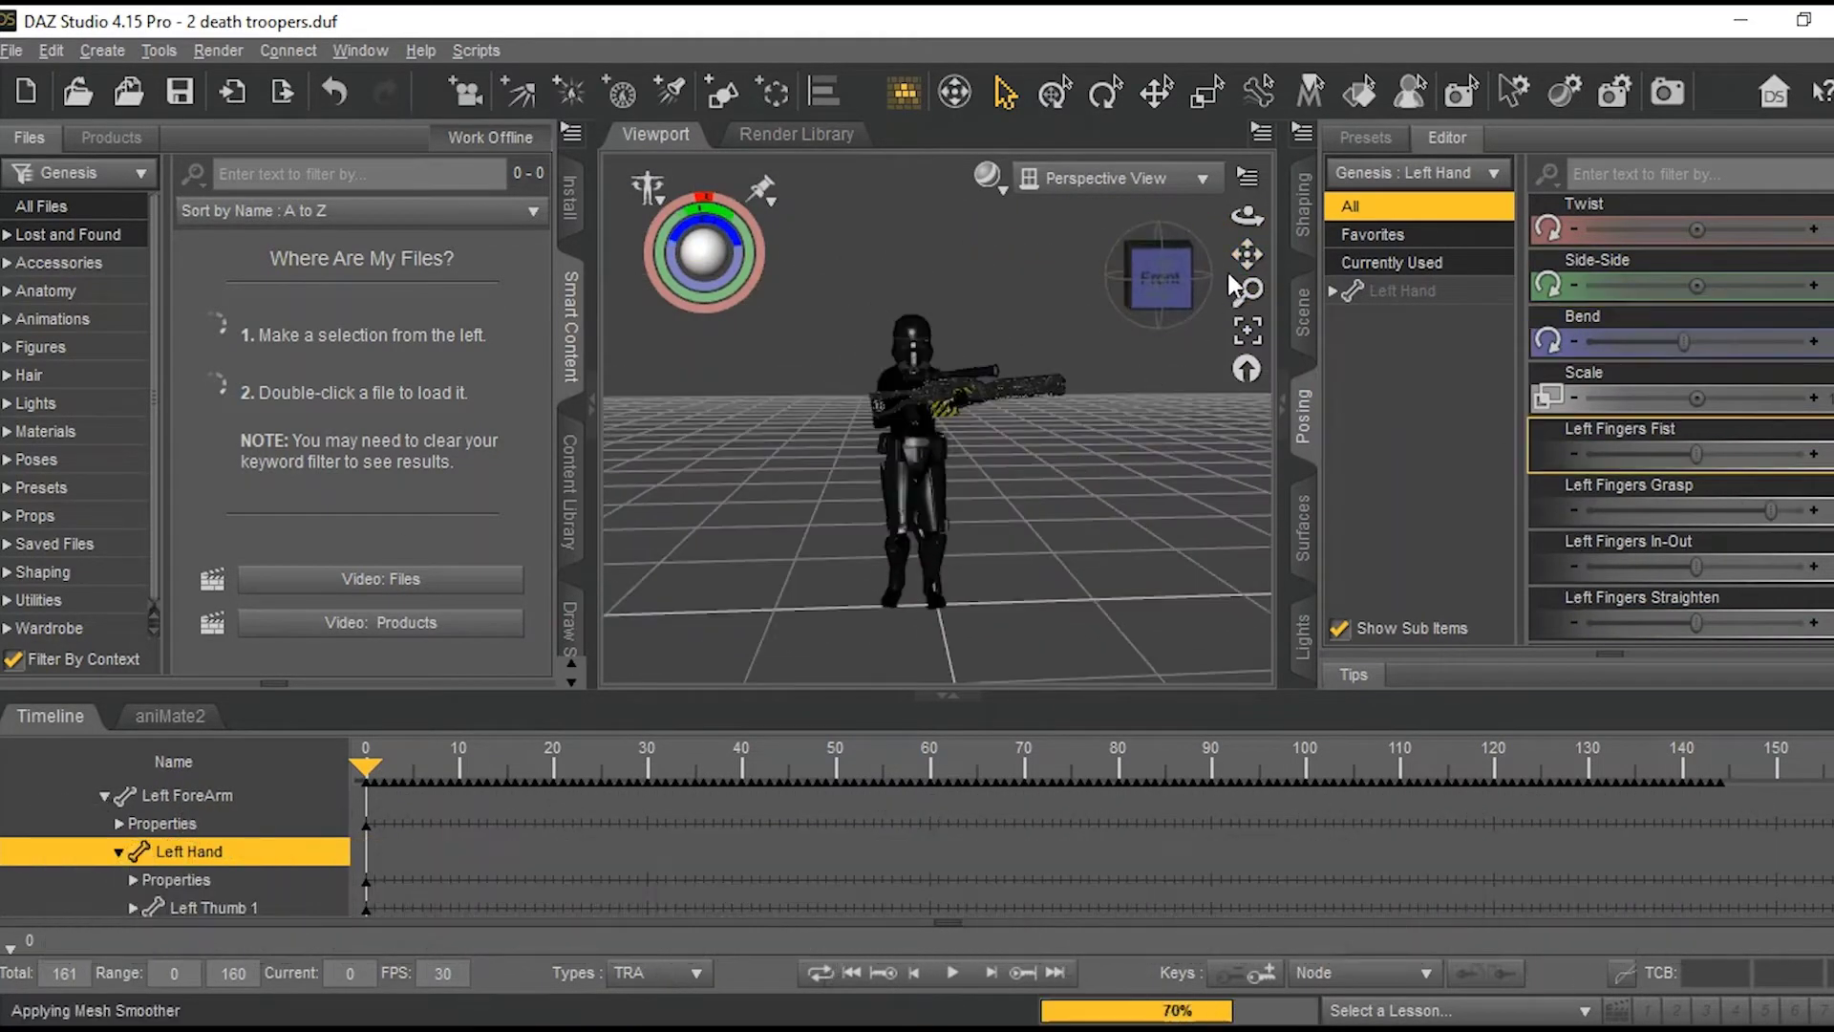
drag(1247, 253, 1237, 225)
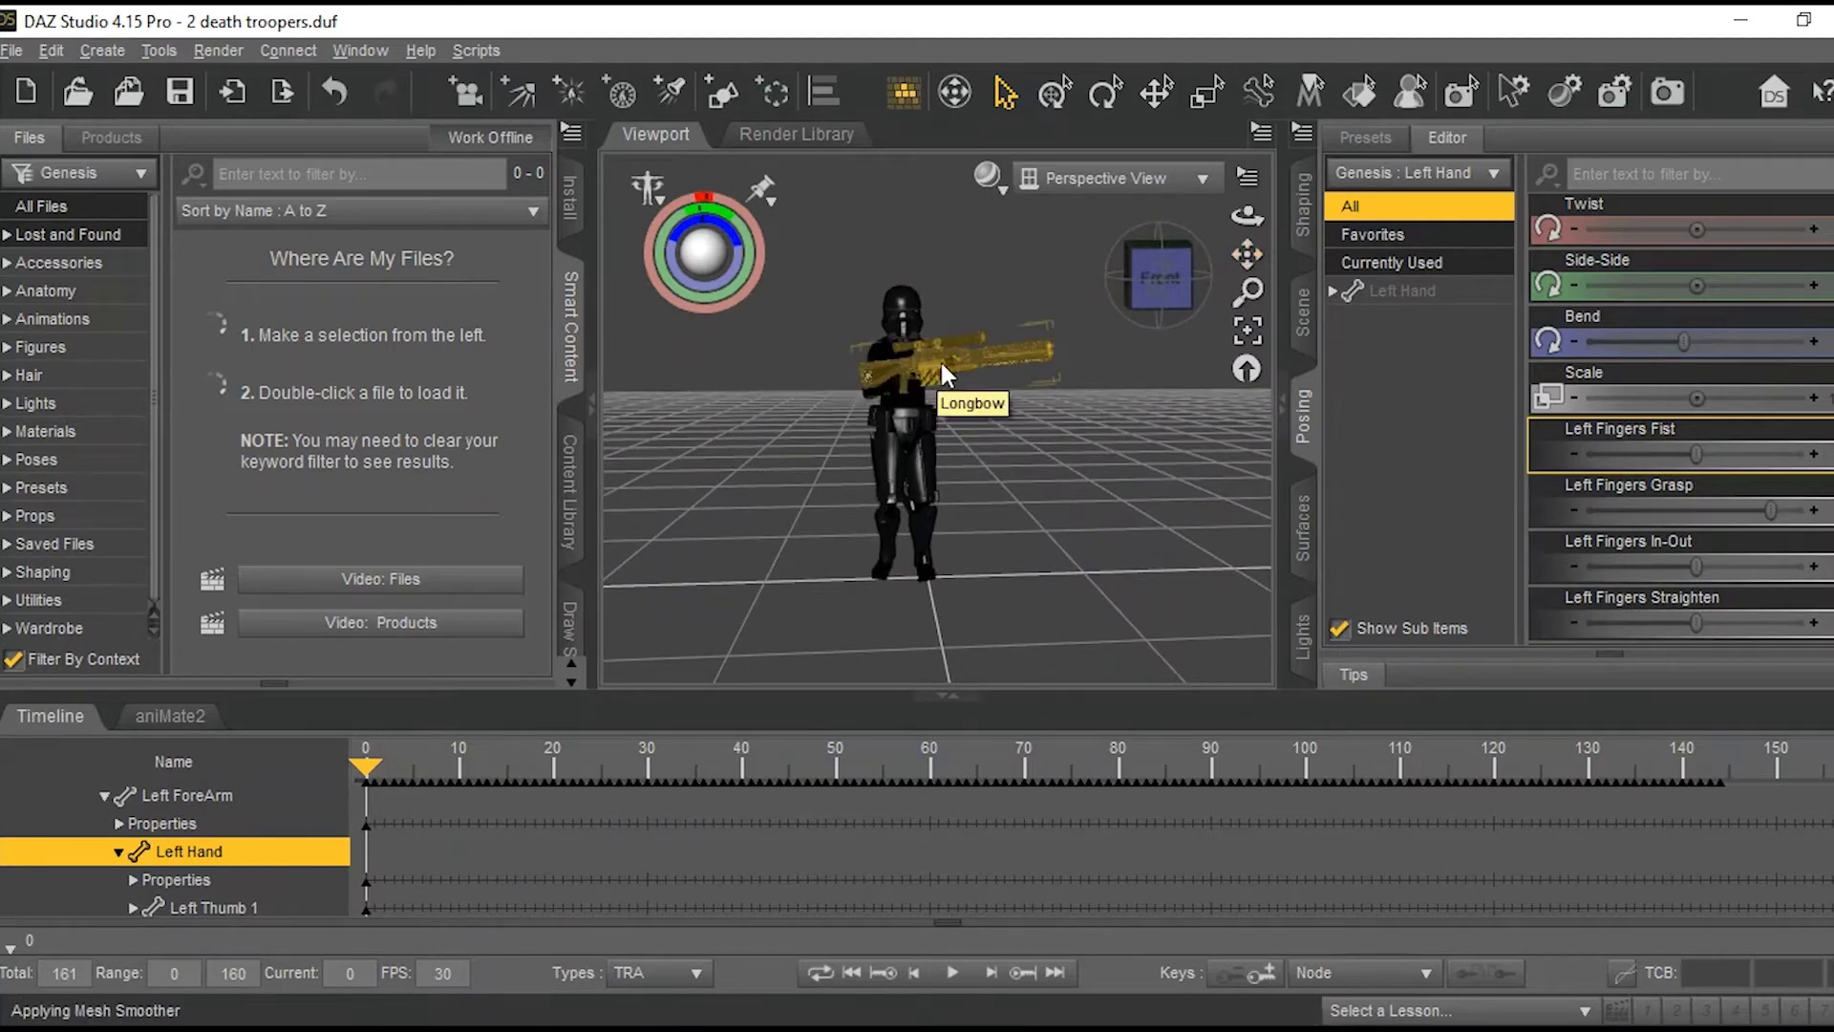
- Scrub the timeline to check the rifle-holding walk from the front and at an angle, returning to frame 0
drag(364, 764, 736, 744)
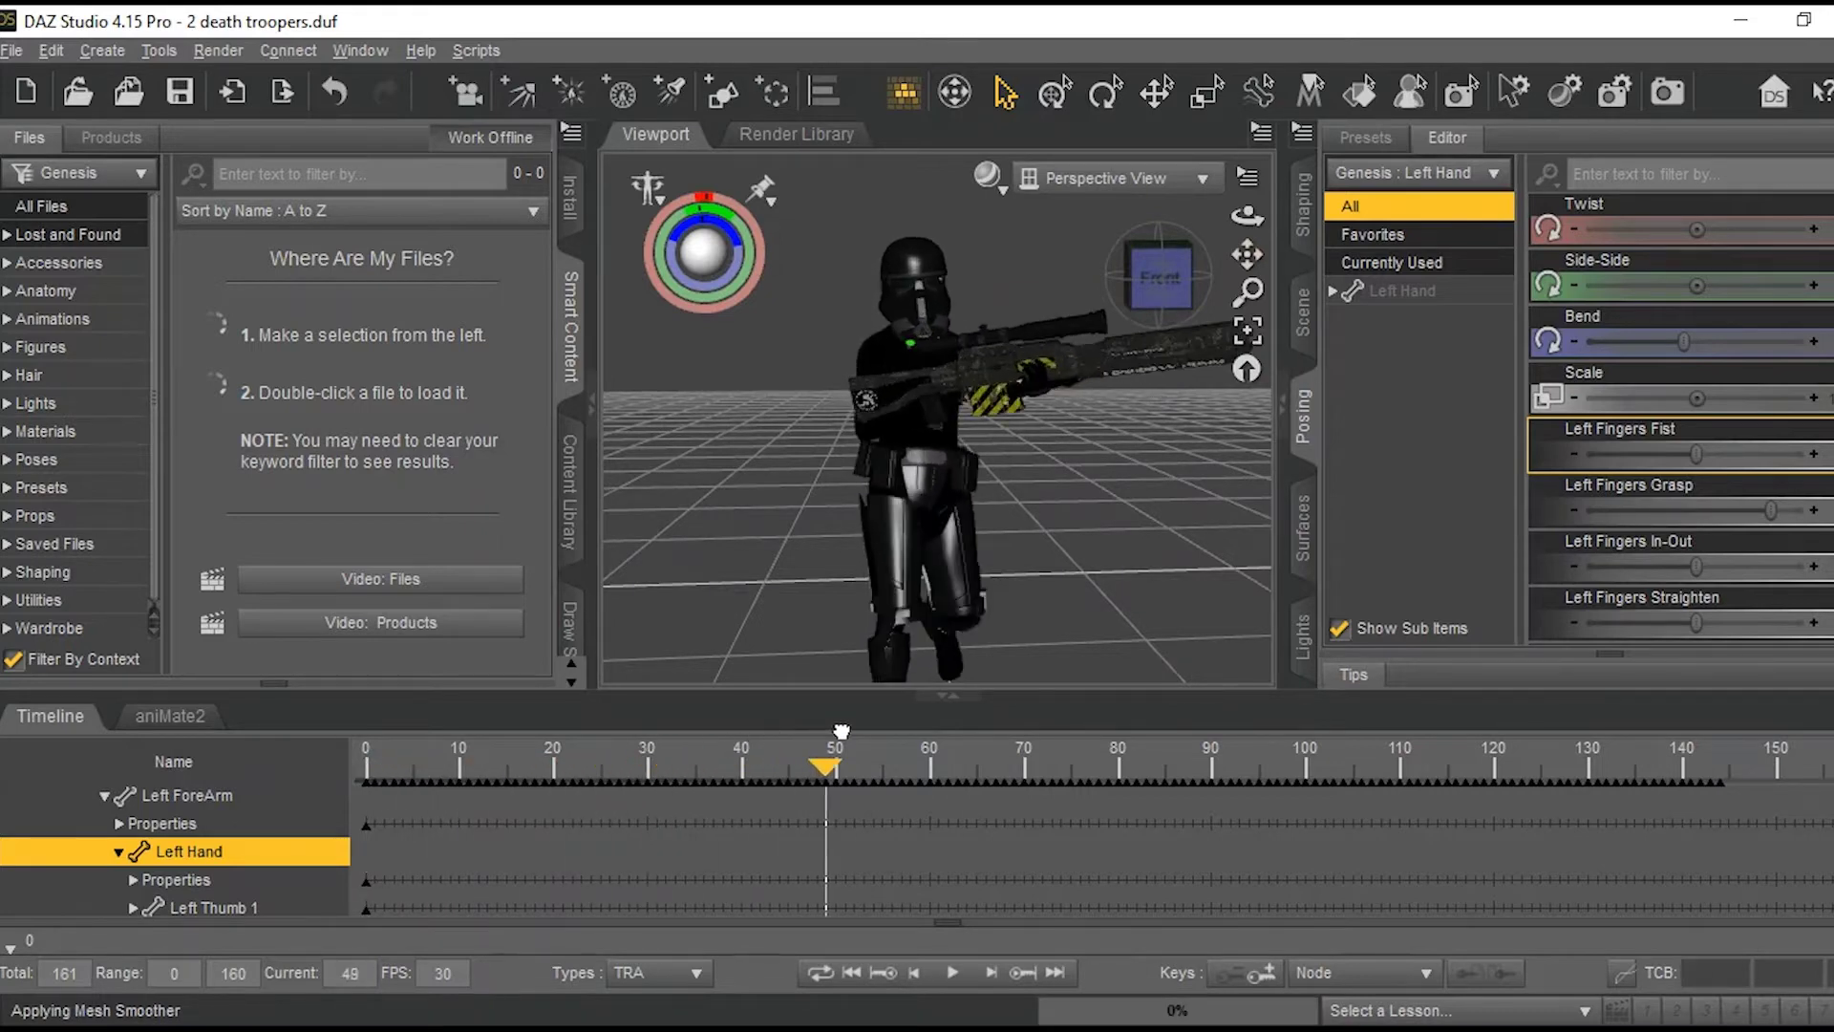
drag(841, 731, 28, 722)
scroll(1154, 475, down, 3)
drag(1160, 277, 1004, 325)
drag(422, 765, 180, 914)
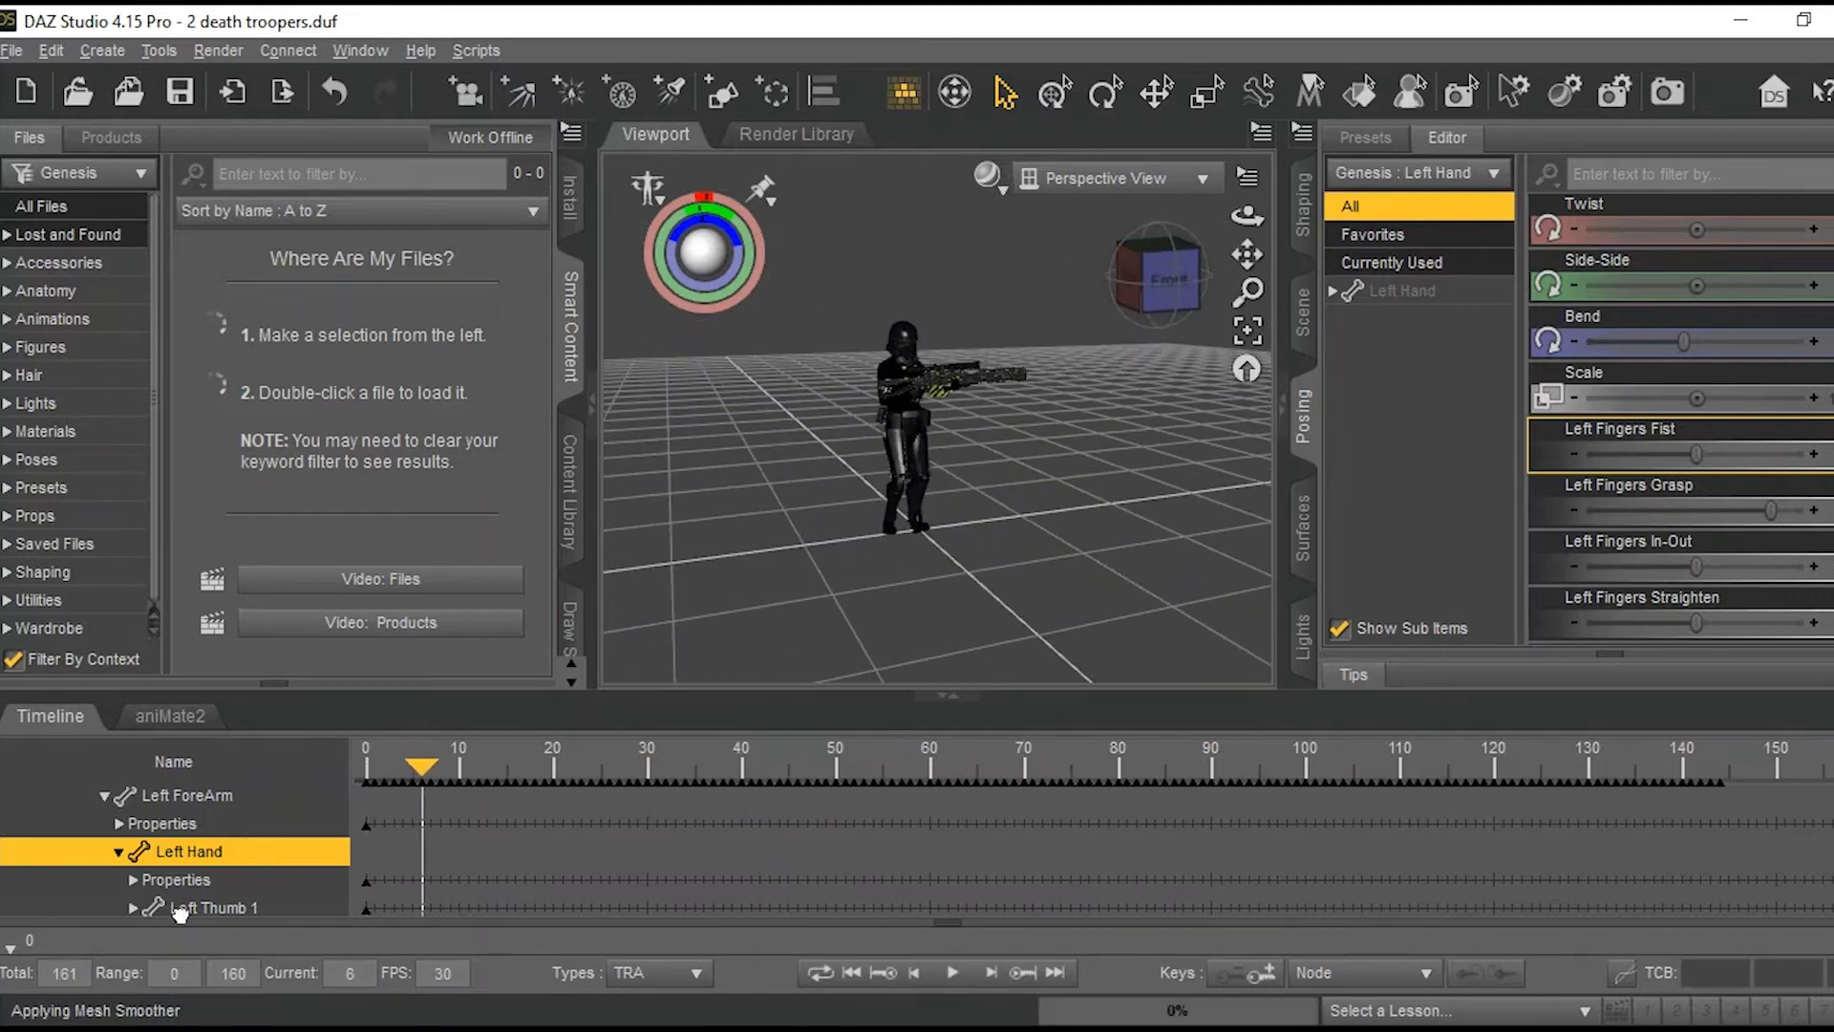
- Examine the walk from the side around the legs and feet, scrub through the frames, and return to frame 0
drag(1150, 278, 841, 234)
drag(1247, 254, 1251, 248)
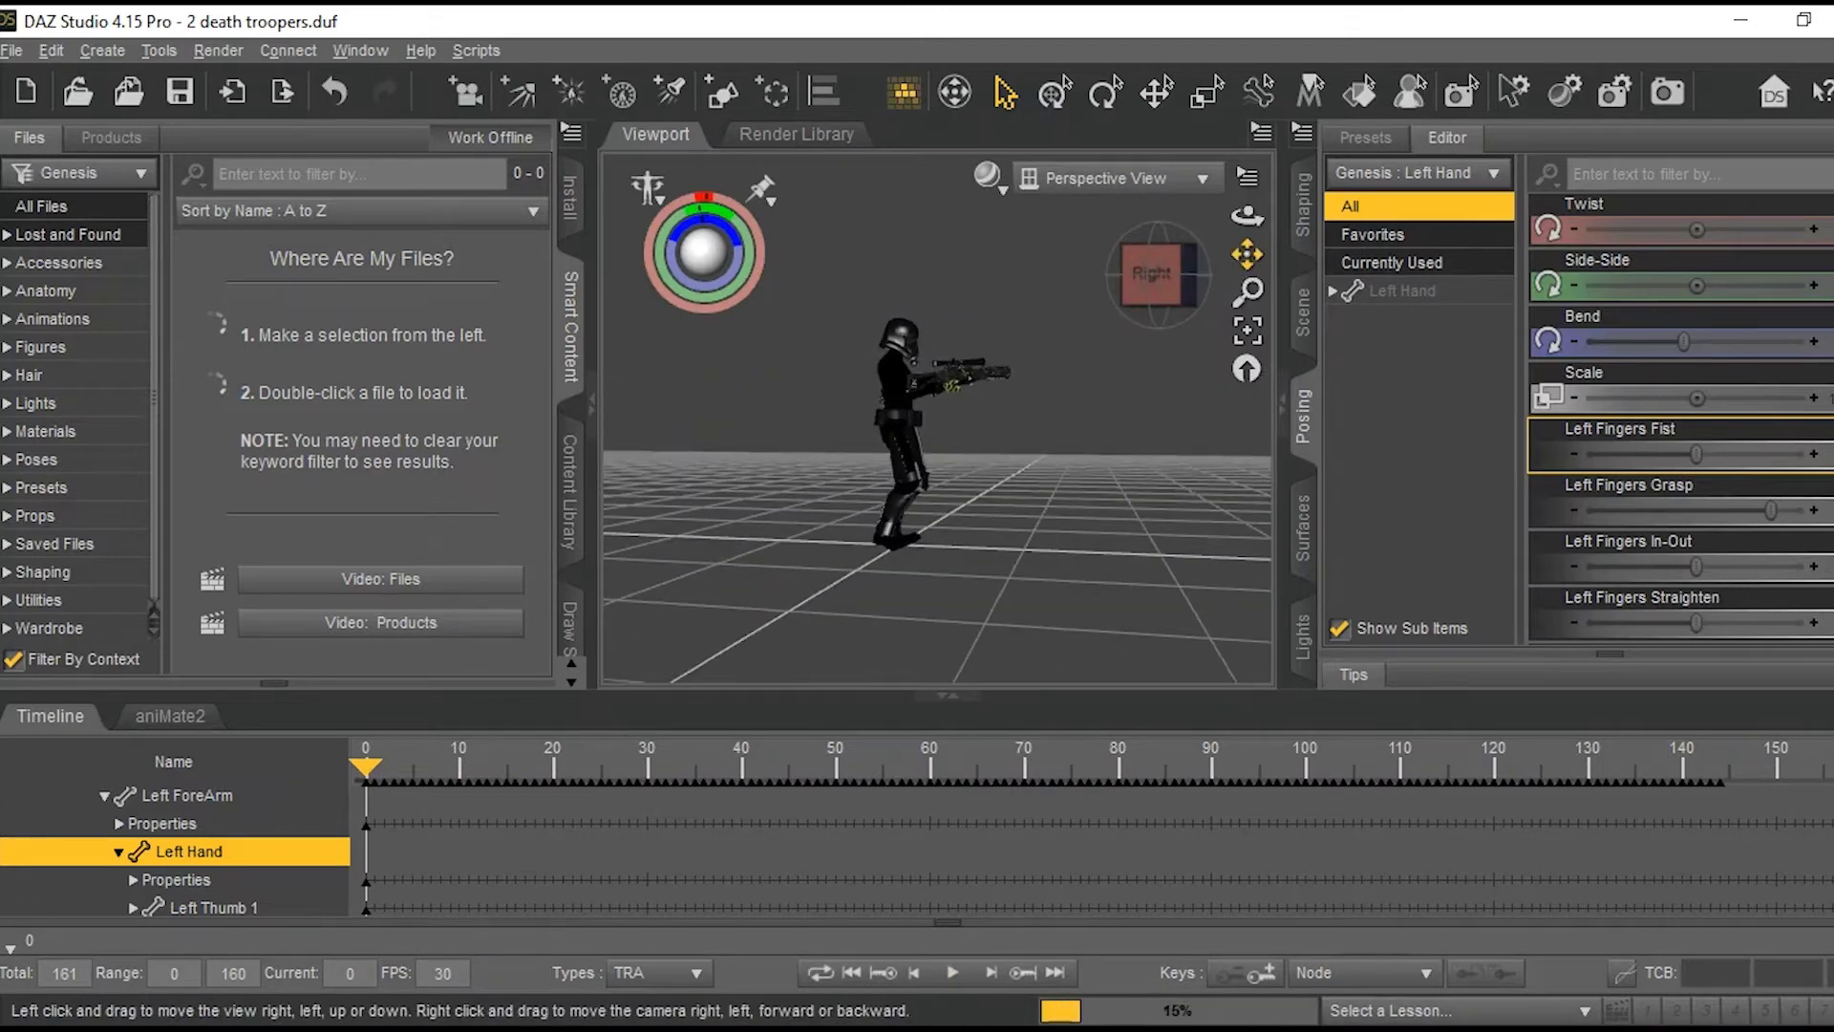
right_drag(1247, 252, 1122, 478)
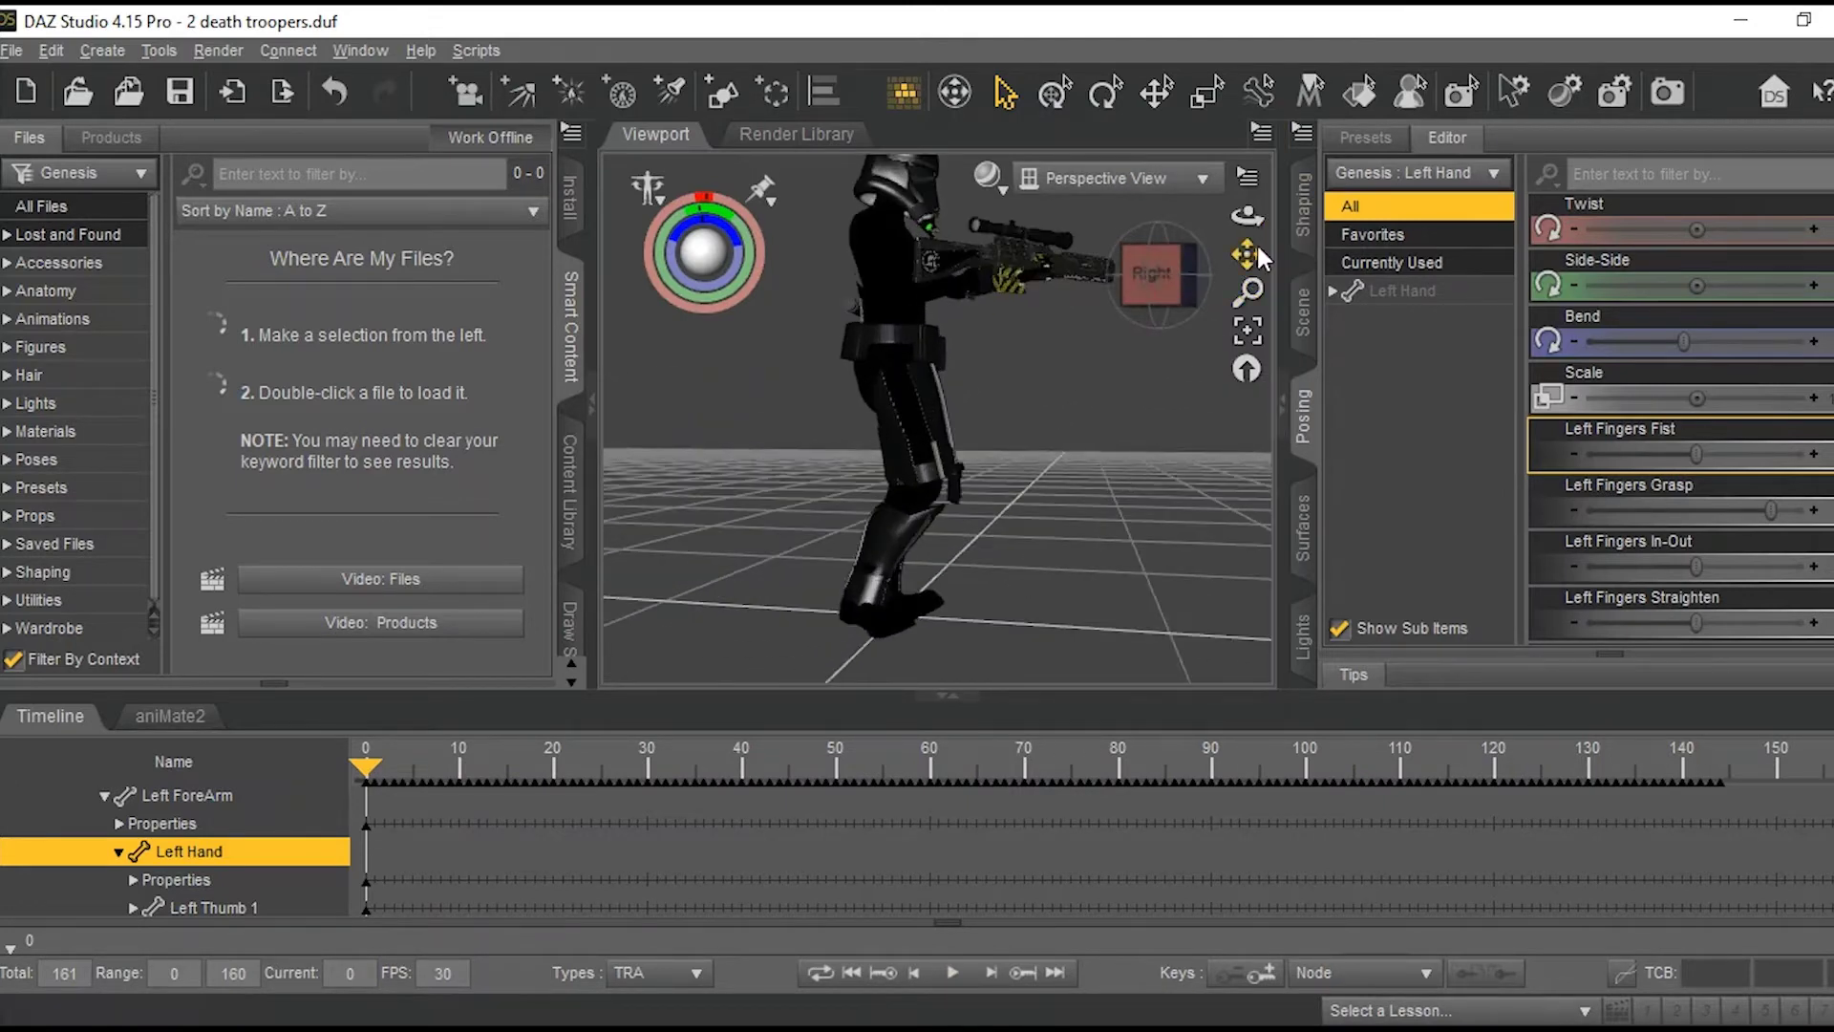
drag(1251, 252, 1183, 139)
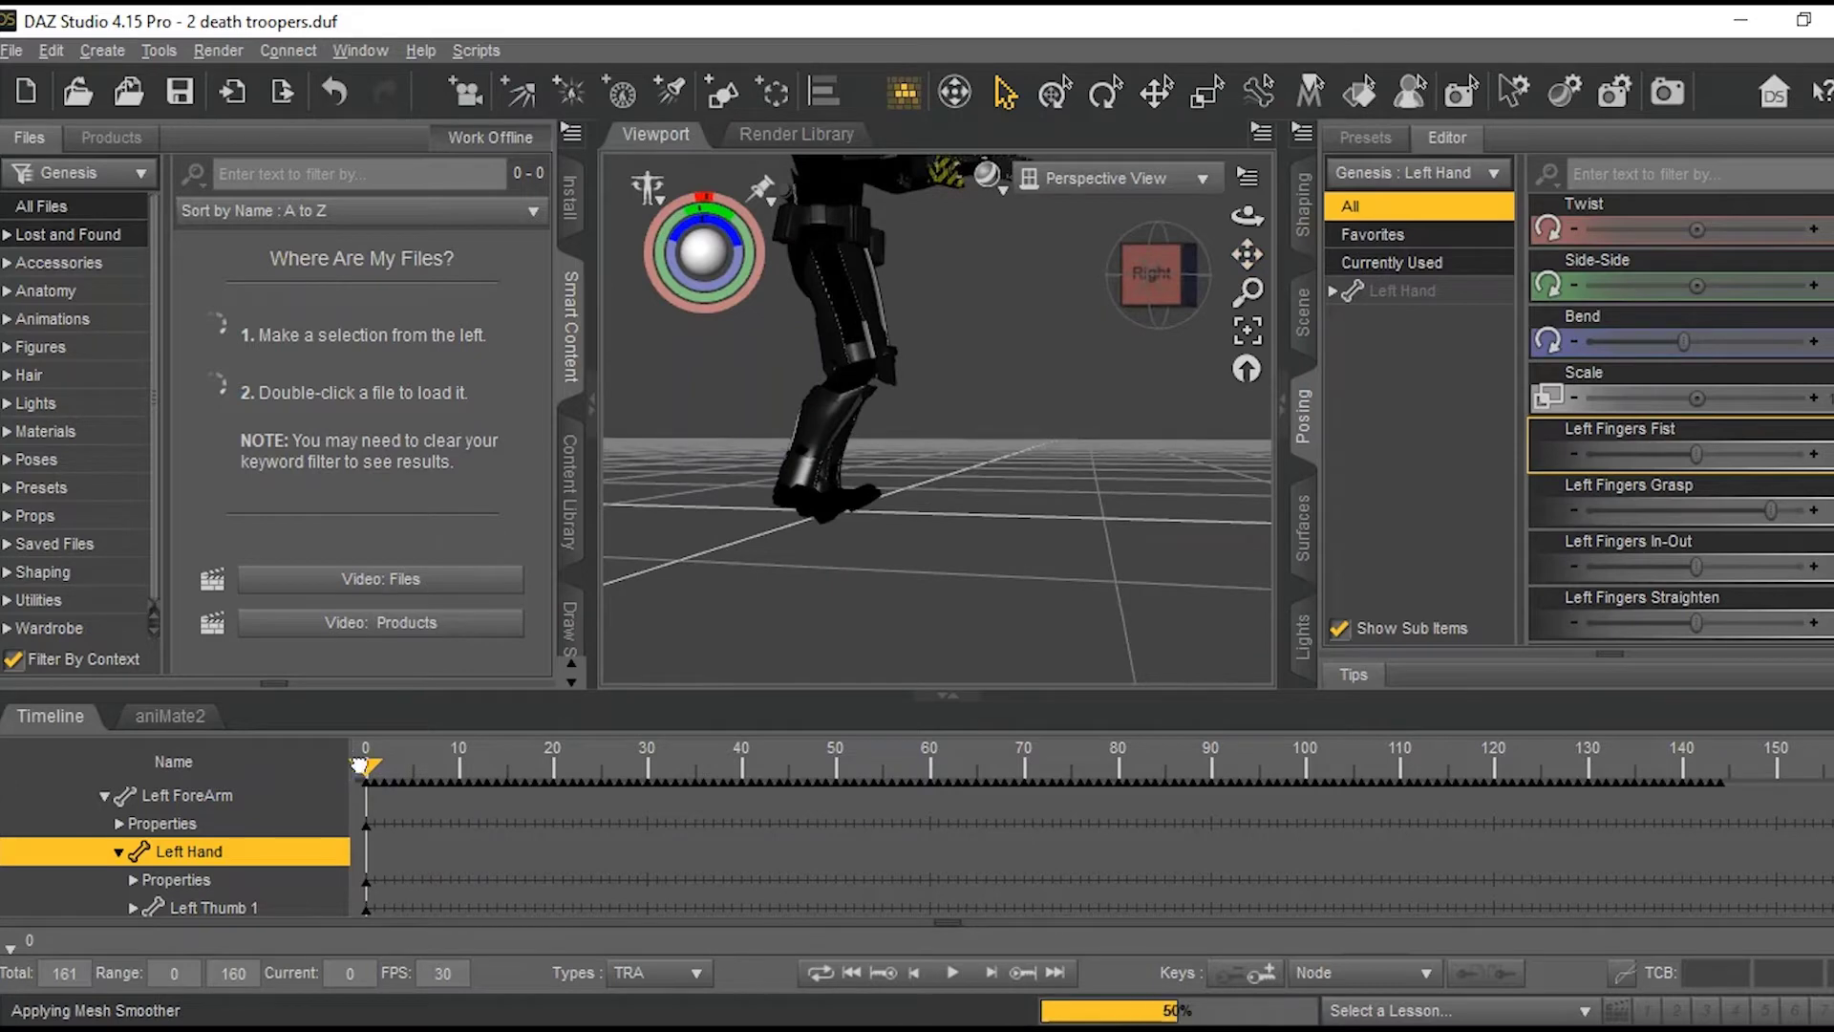
drag(361, 764, 712, 764)
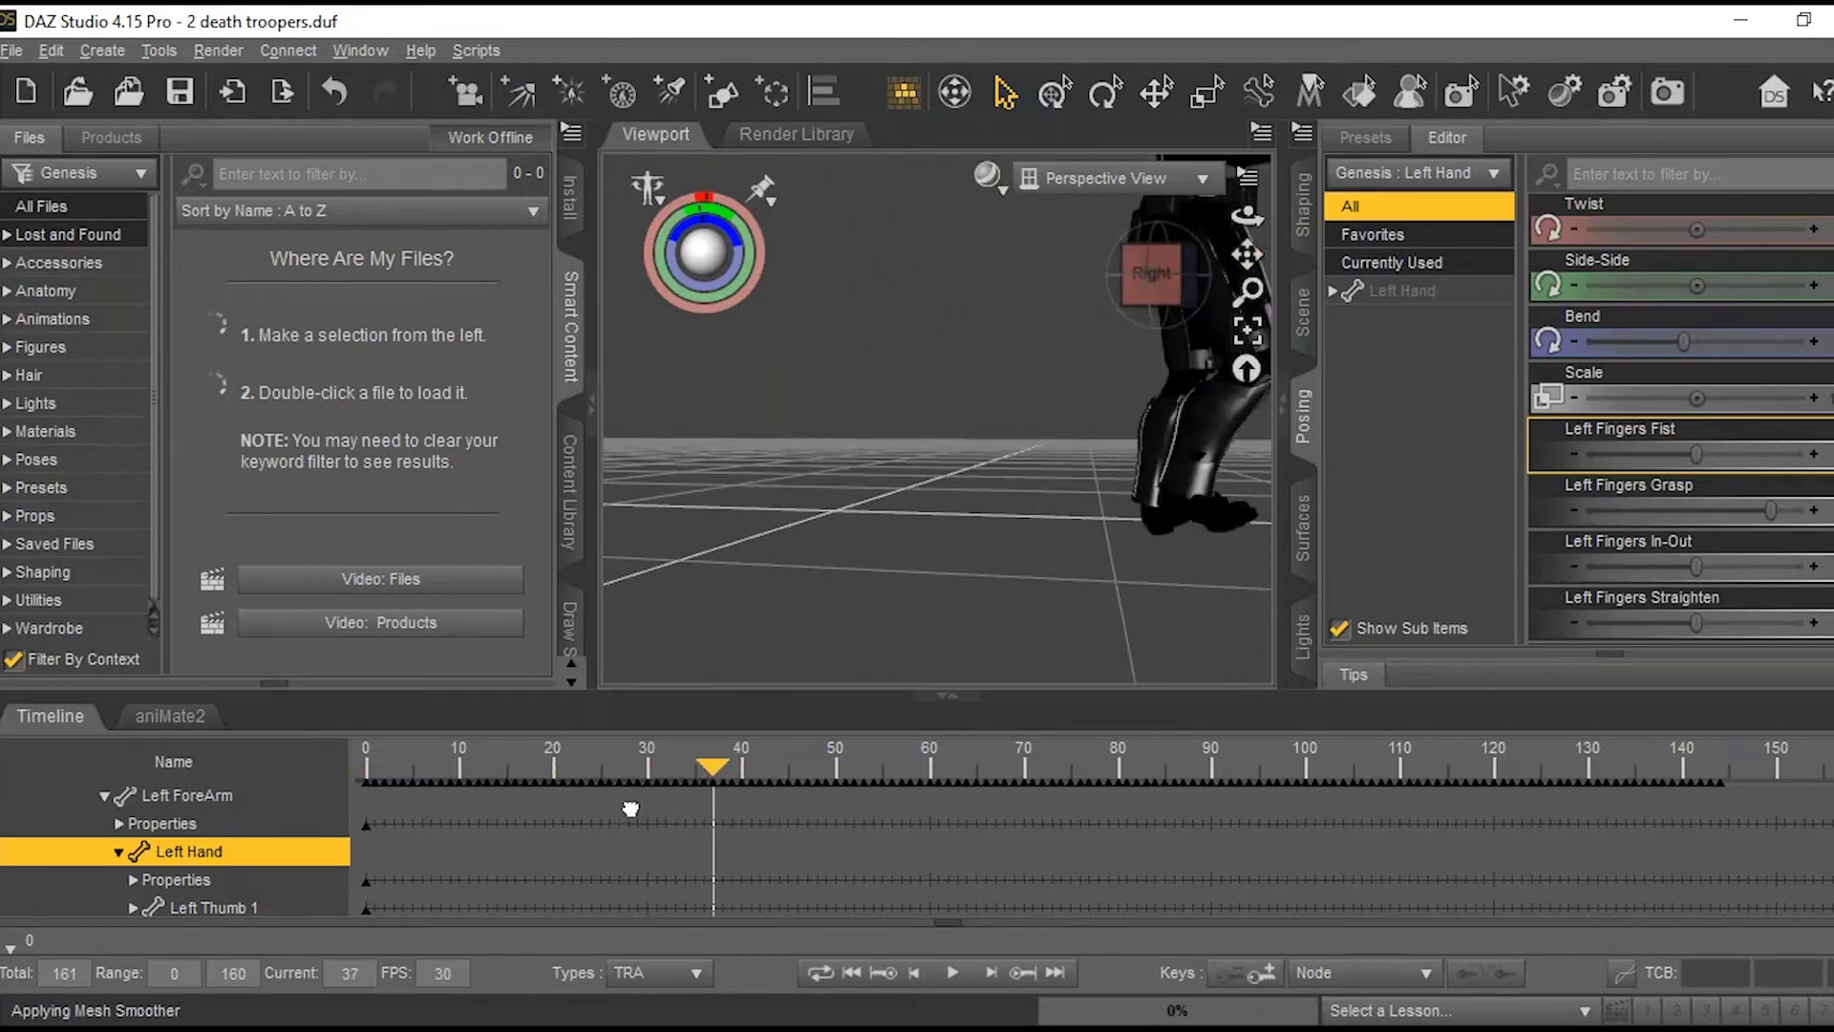
drag(630, 808, 286, 824)
drag(1154, 291, 1012, 346)
scroll(1105, 438, down, 6)
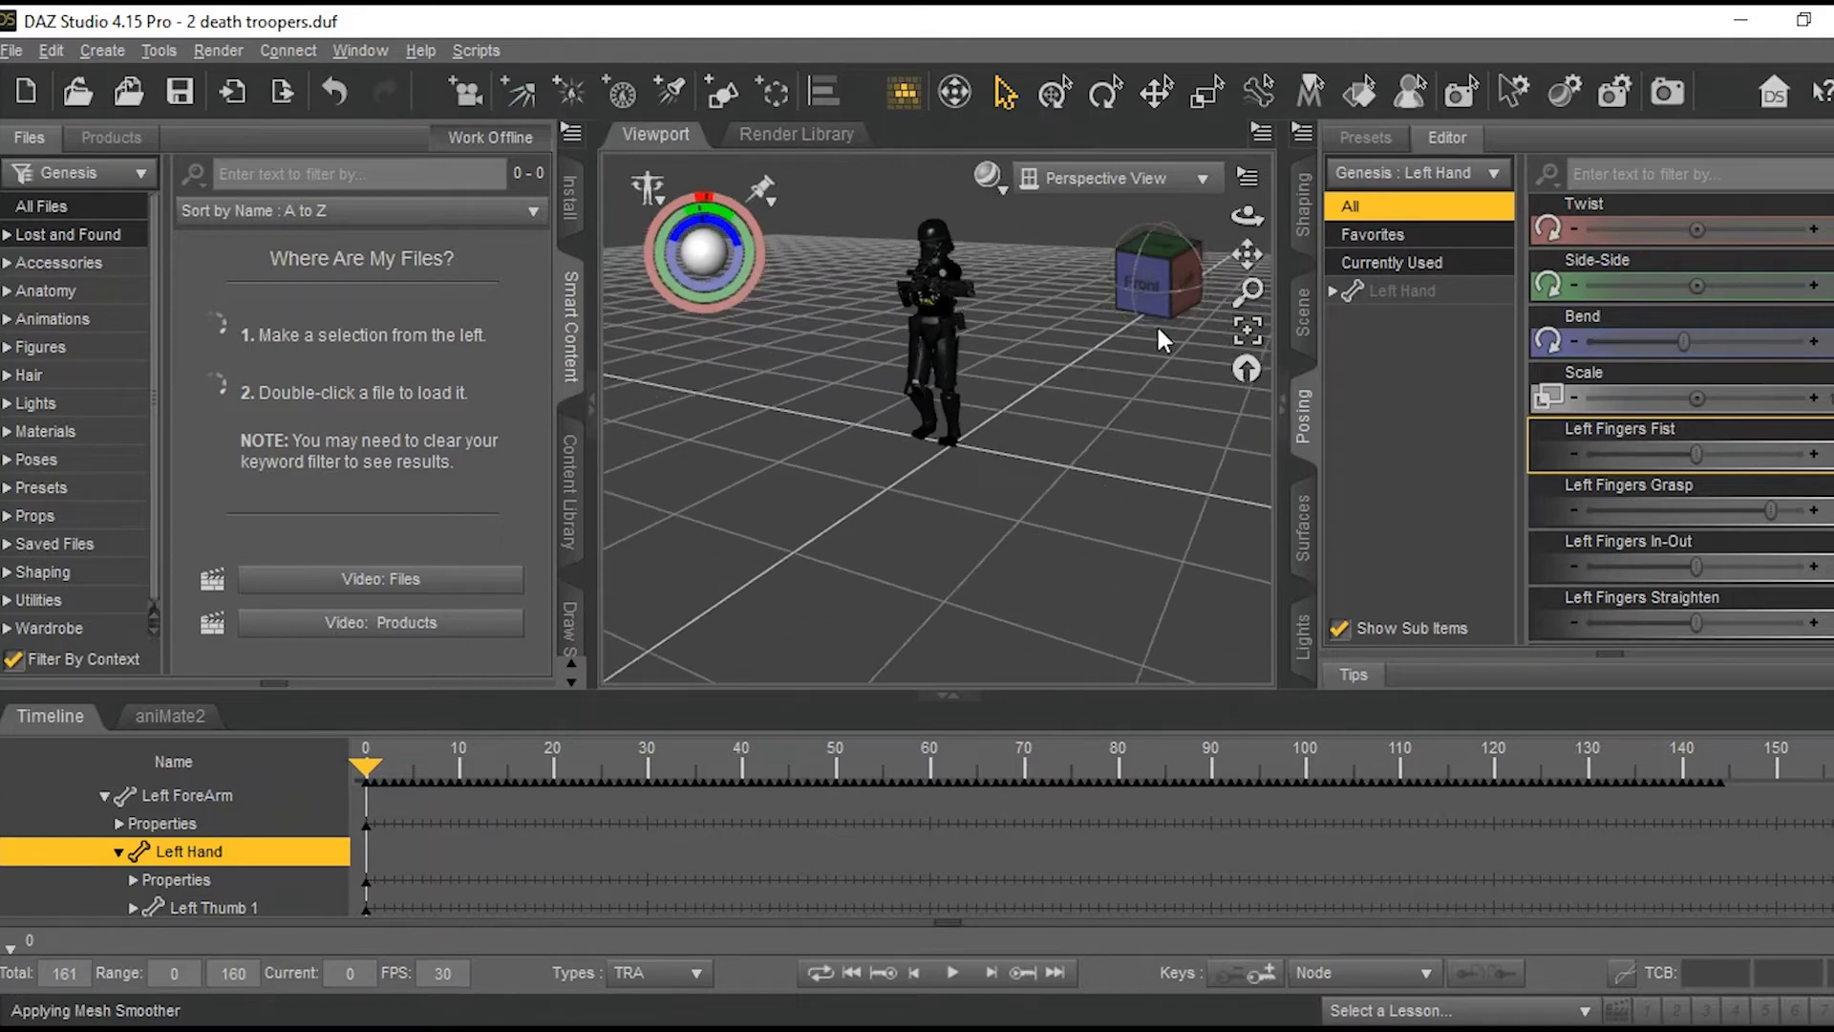
click(1158, 296)
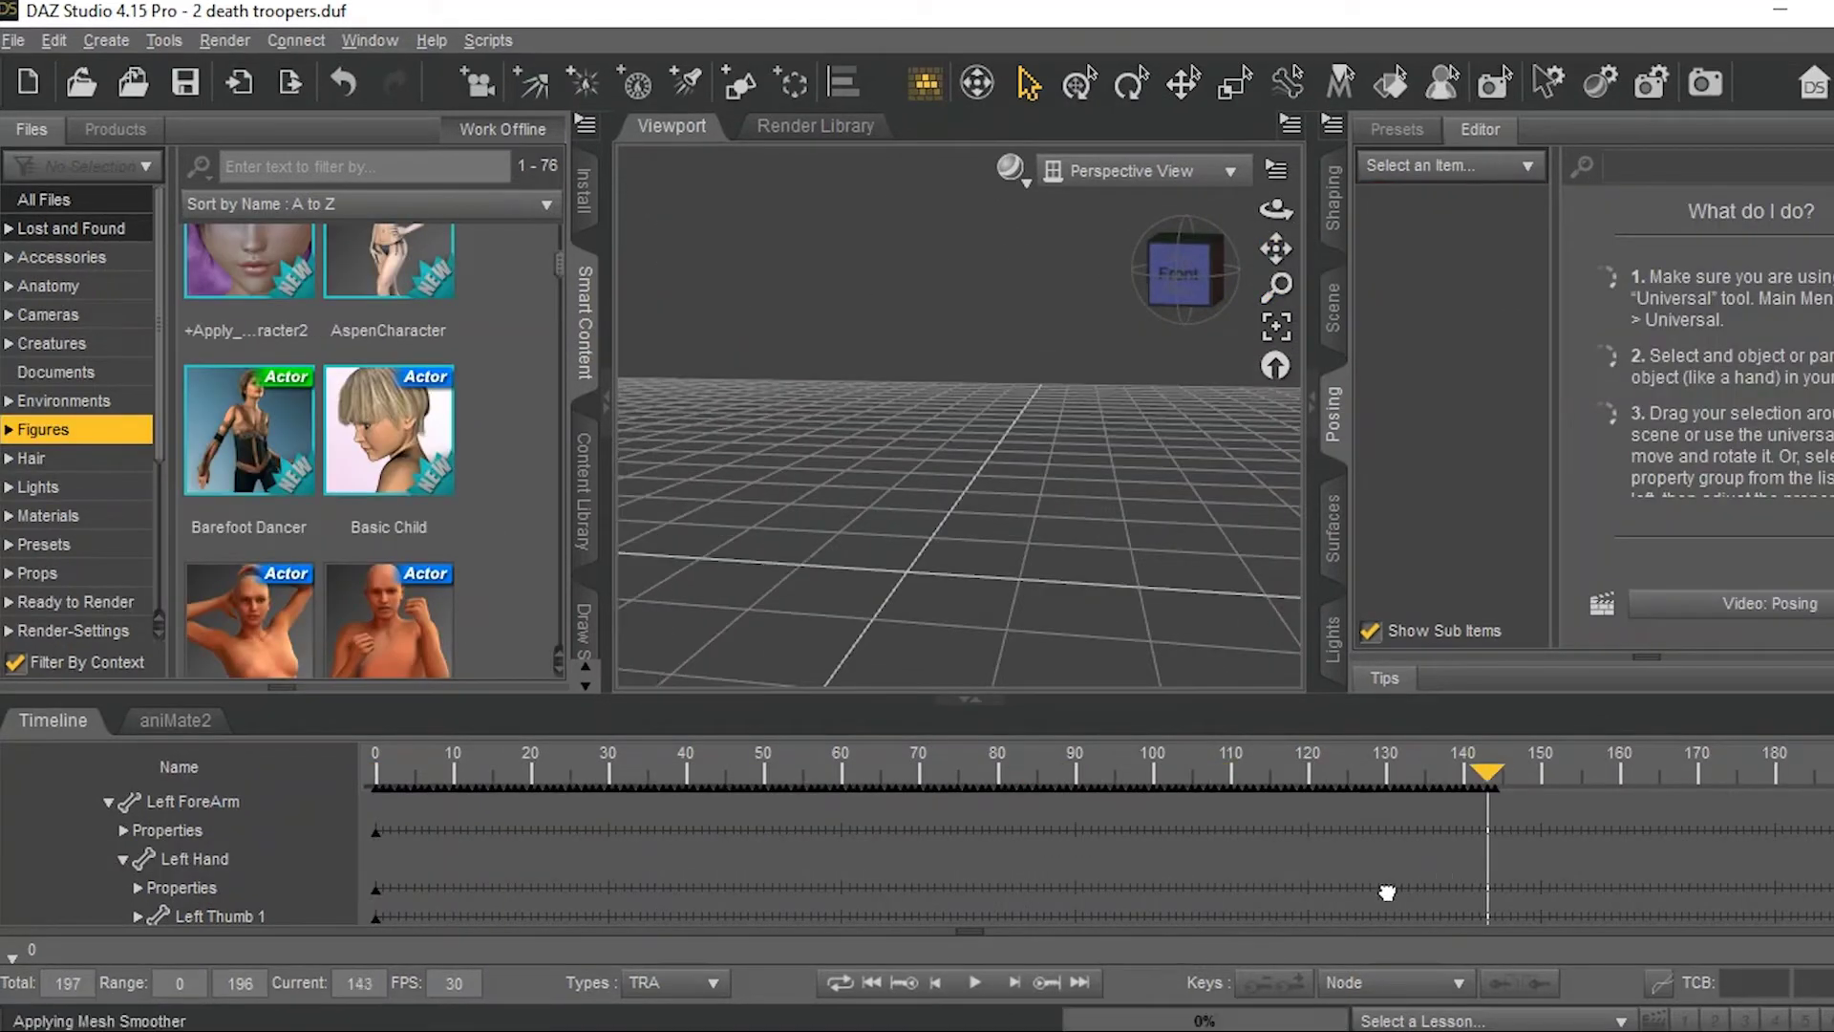
drag(1387, 892, 185, 917)
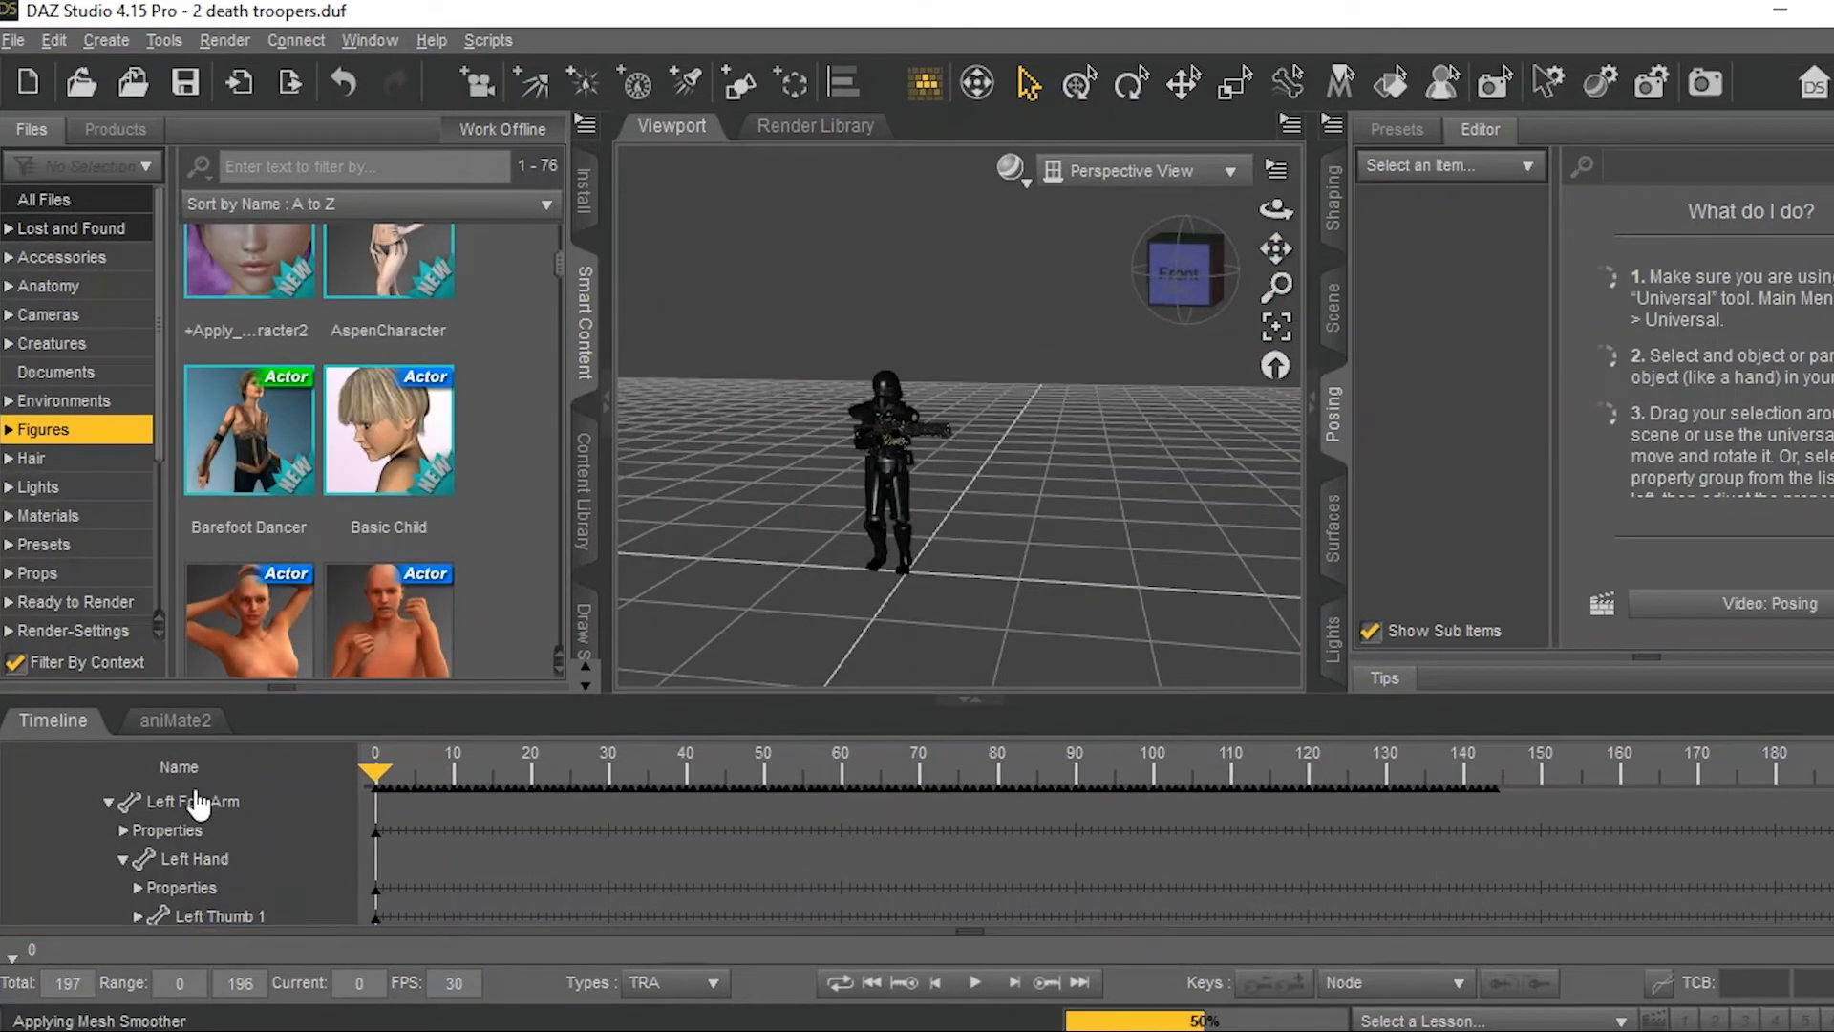
- Bake the Genesis figure's aniMate2 track to studio keyframes and return the playhead to the start
click(168, 723)
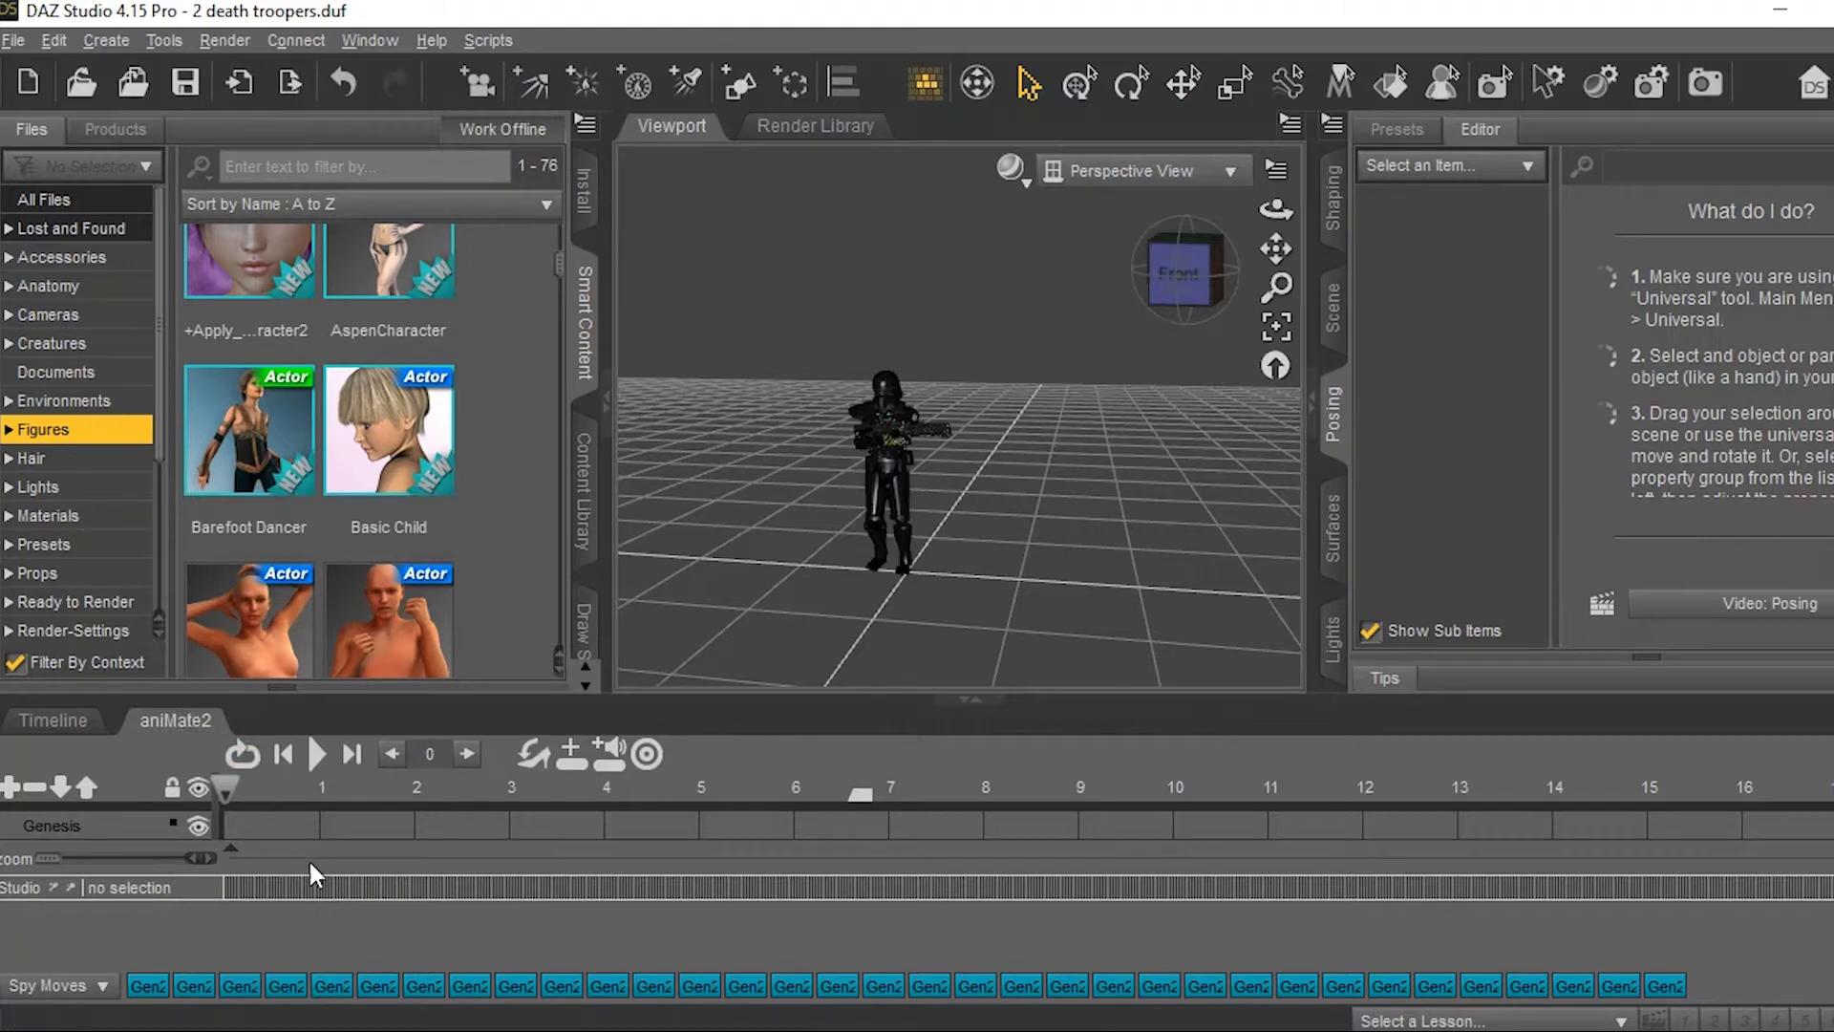
right_click(365, 934)
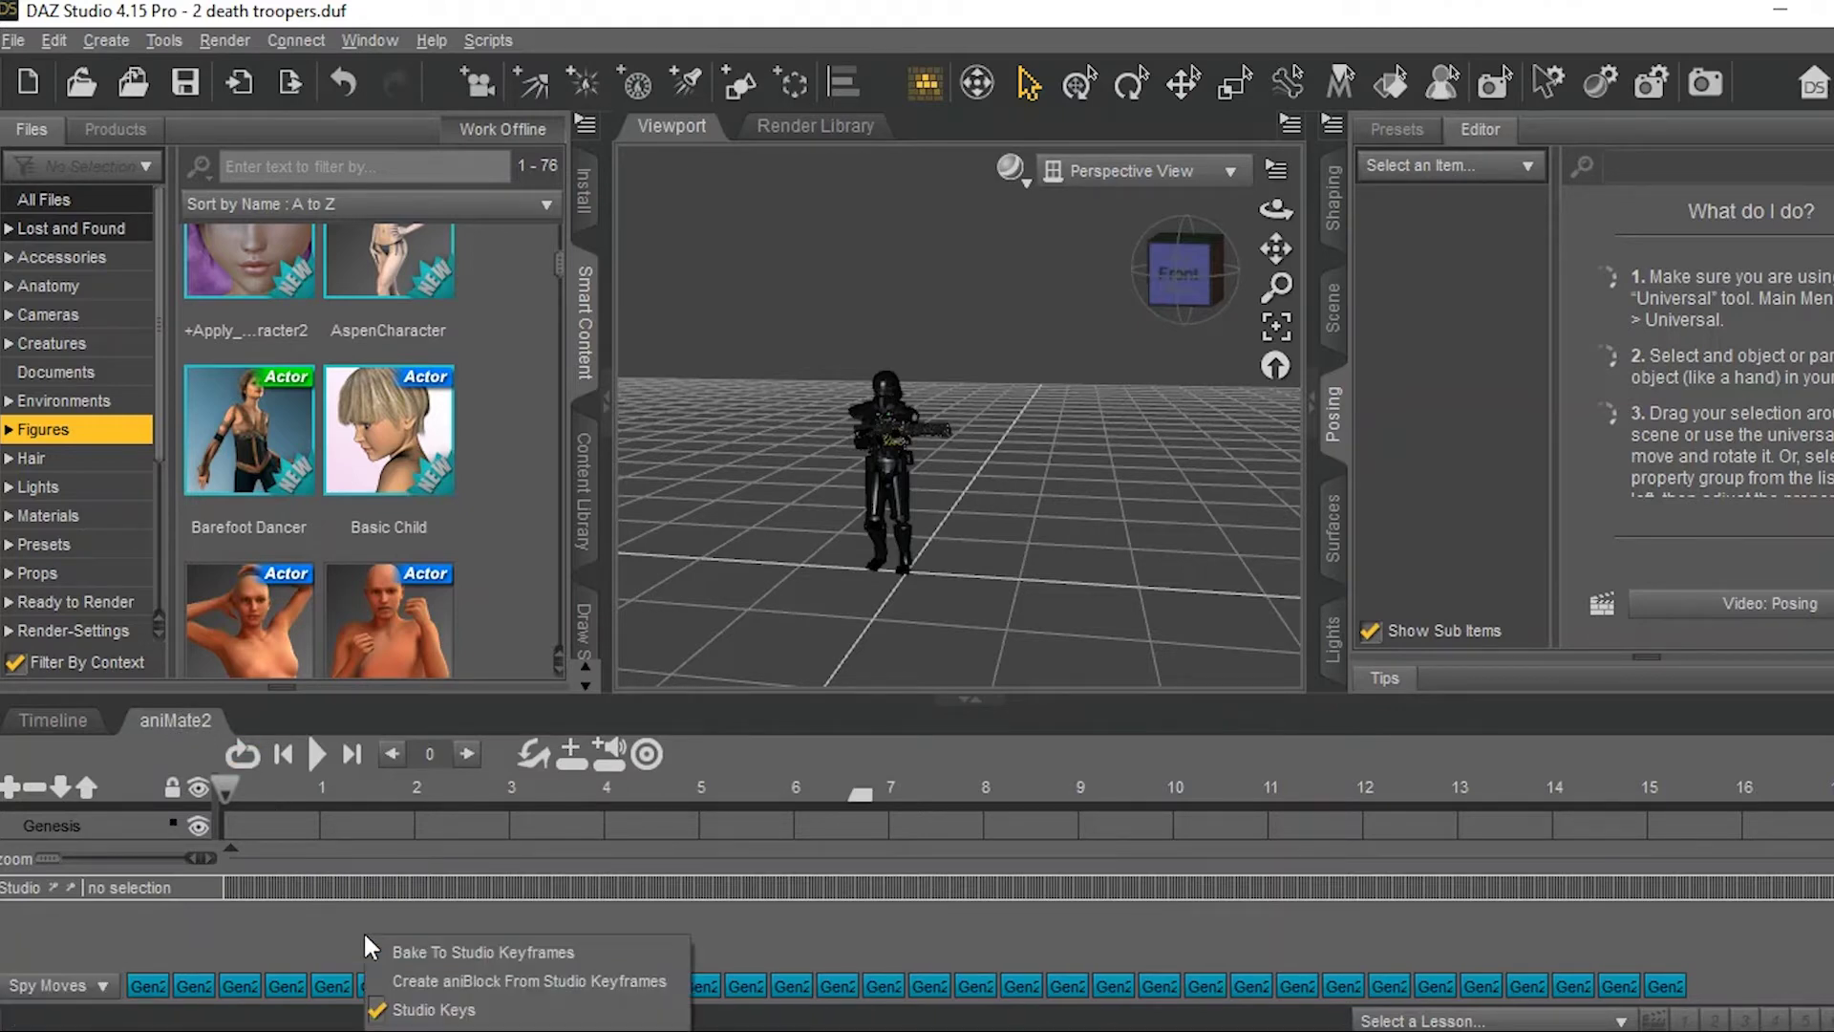
click(483, 952)
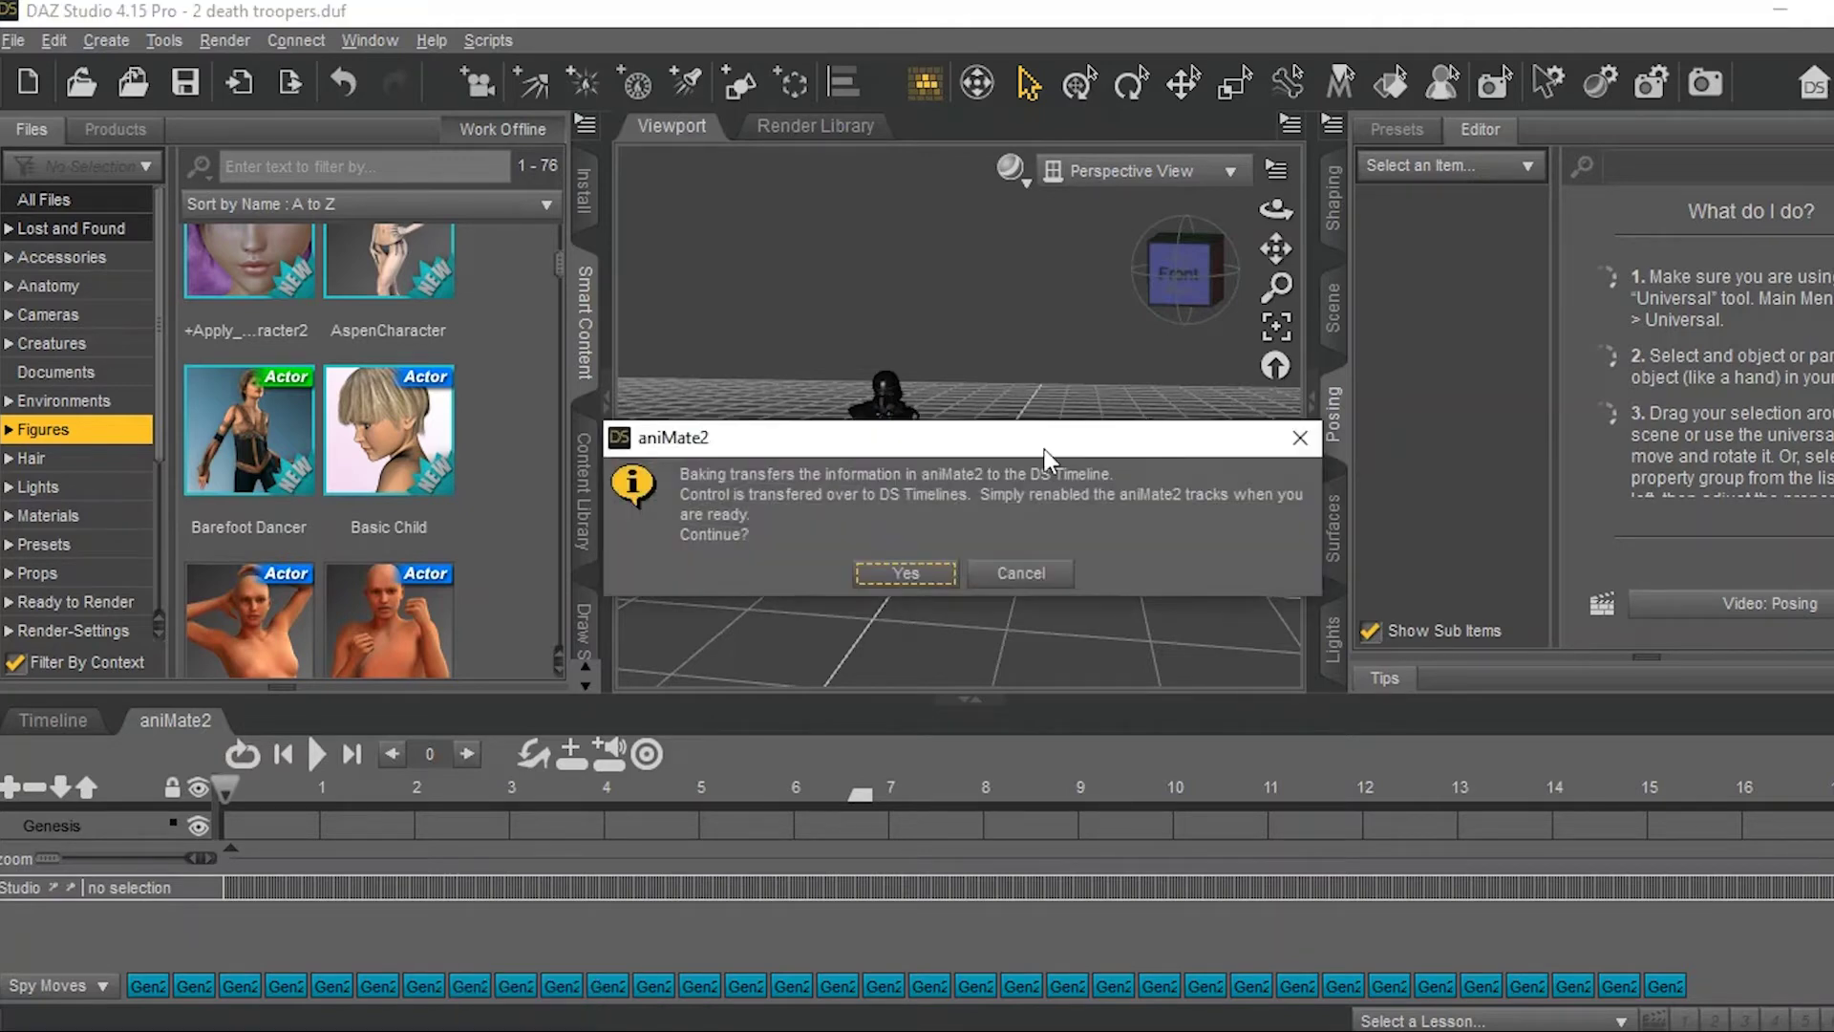
click(940, 573)
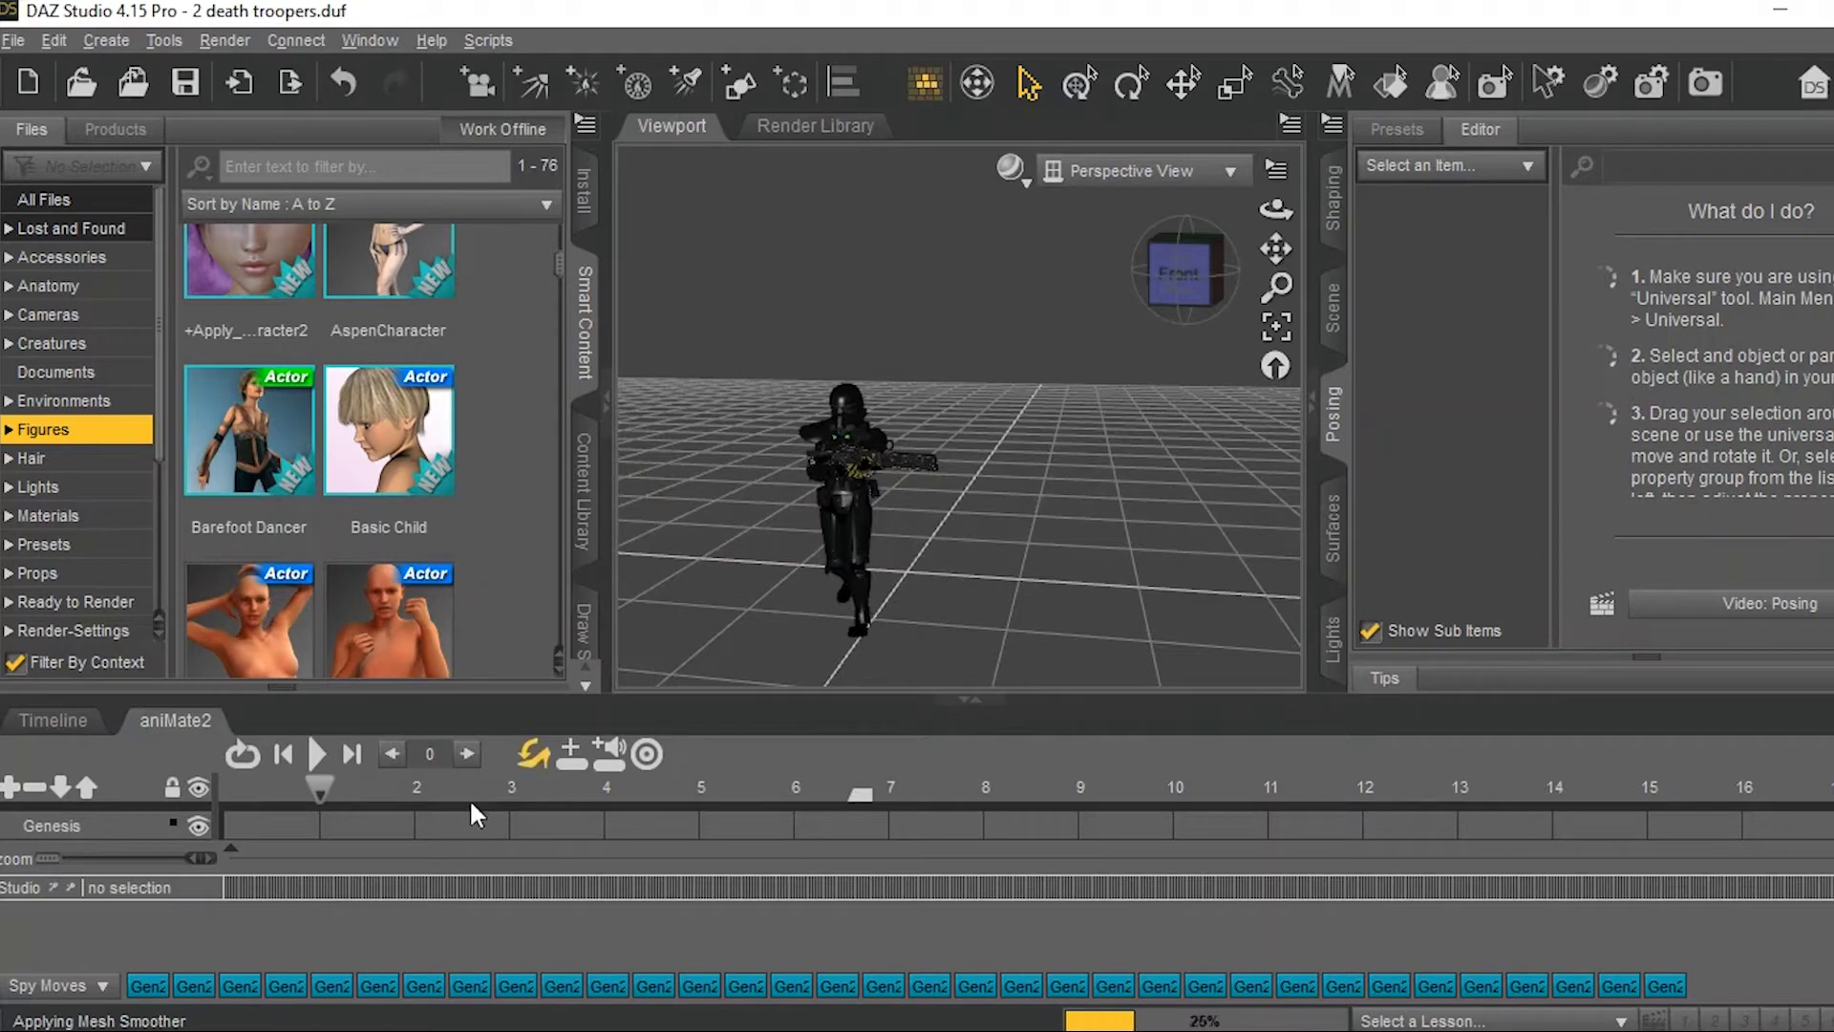
drag(318, 791, 27, 811)
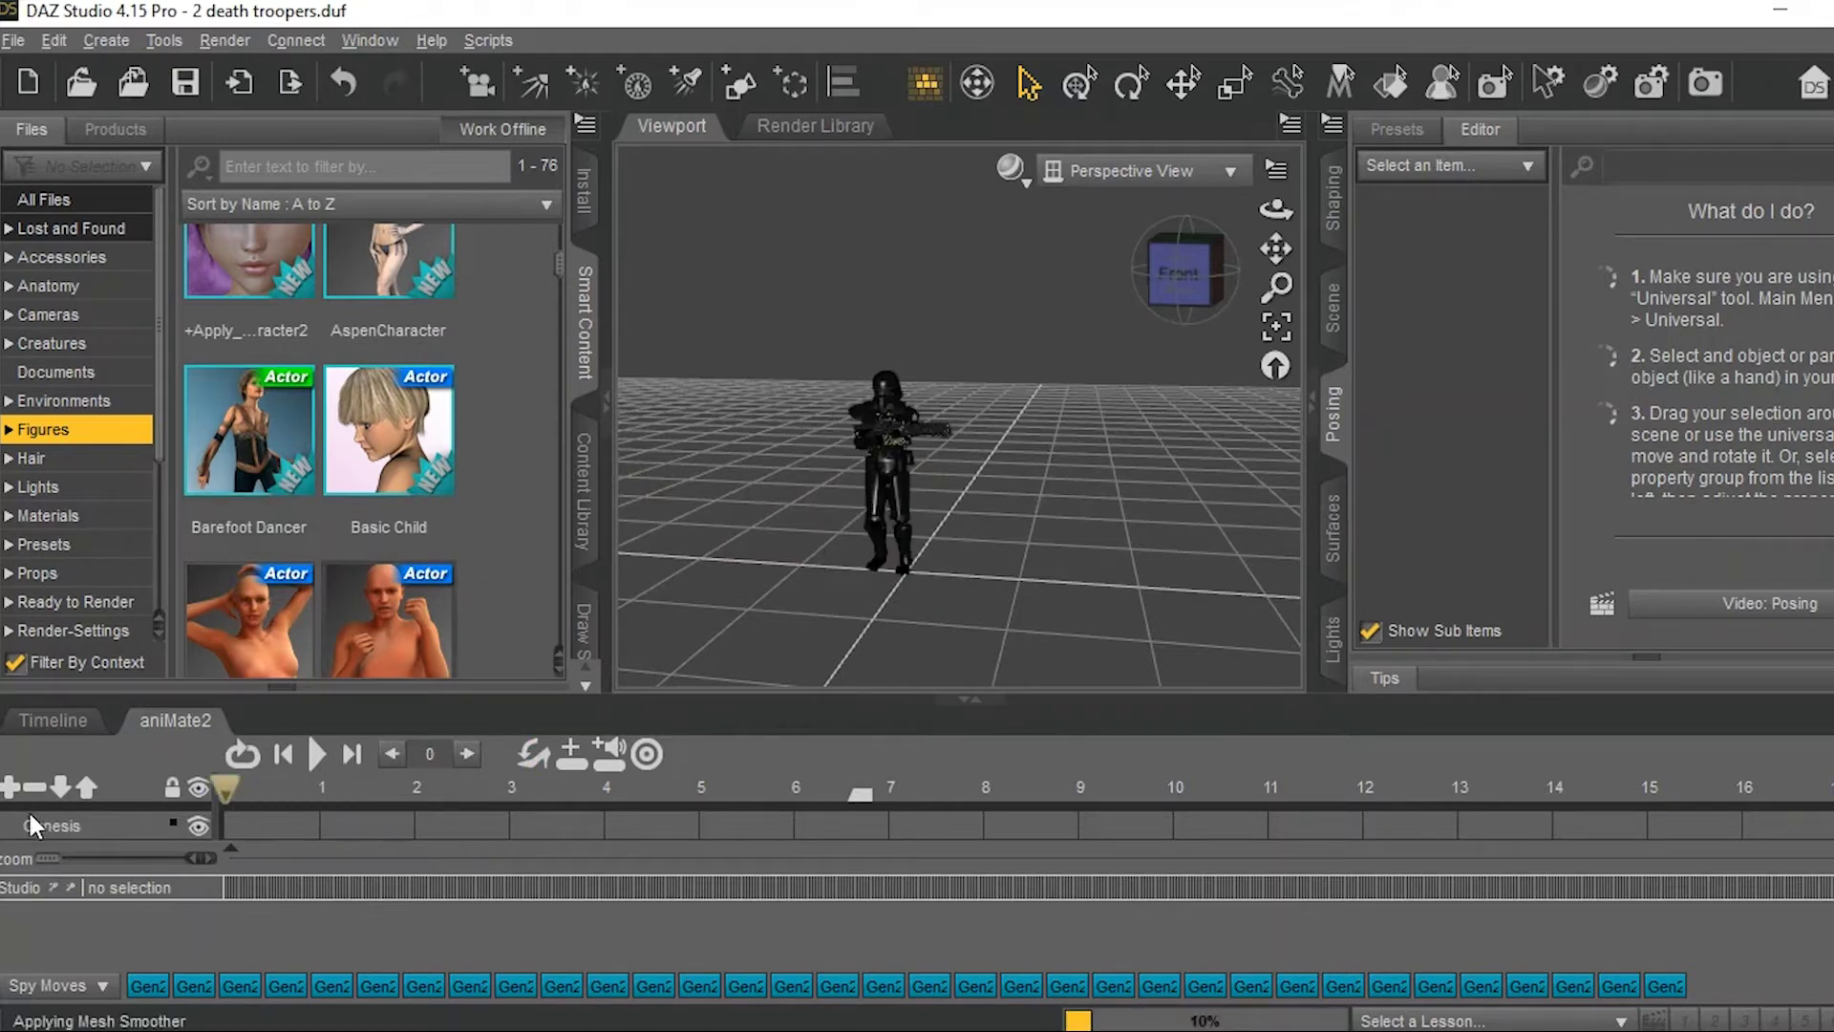
- Create an aniBlock from the studio keyframes using Transform to Object's POV, including Translation, Rotation, Scale and Morphs/Values
right_click(462, 920)
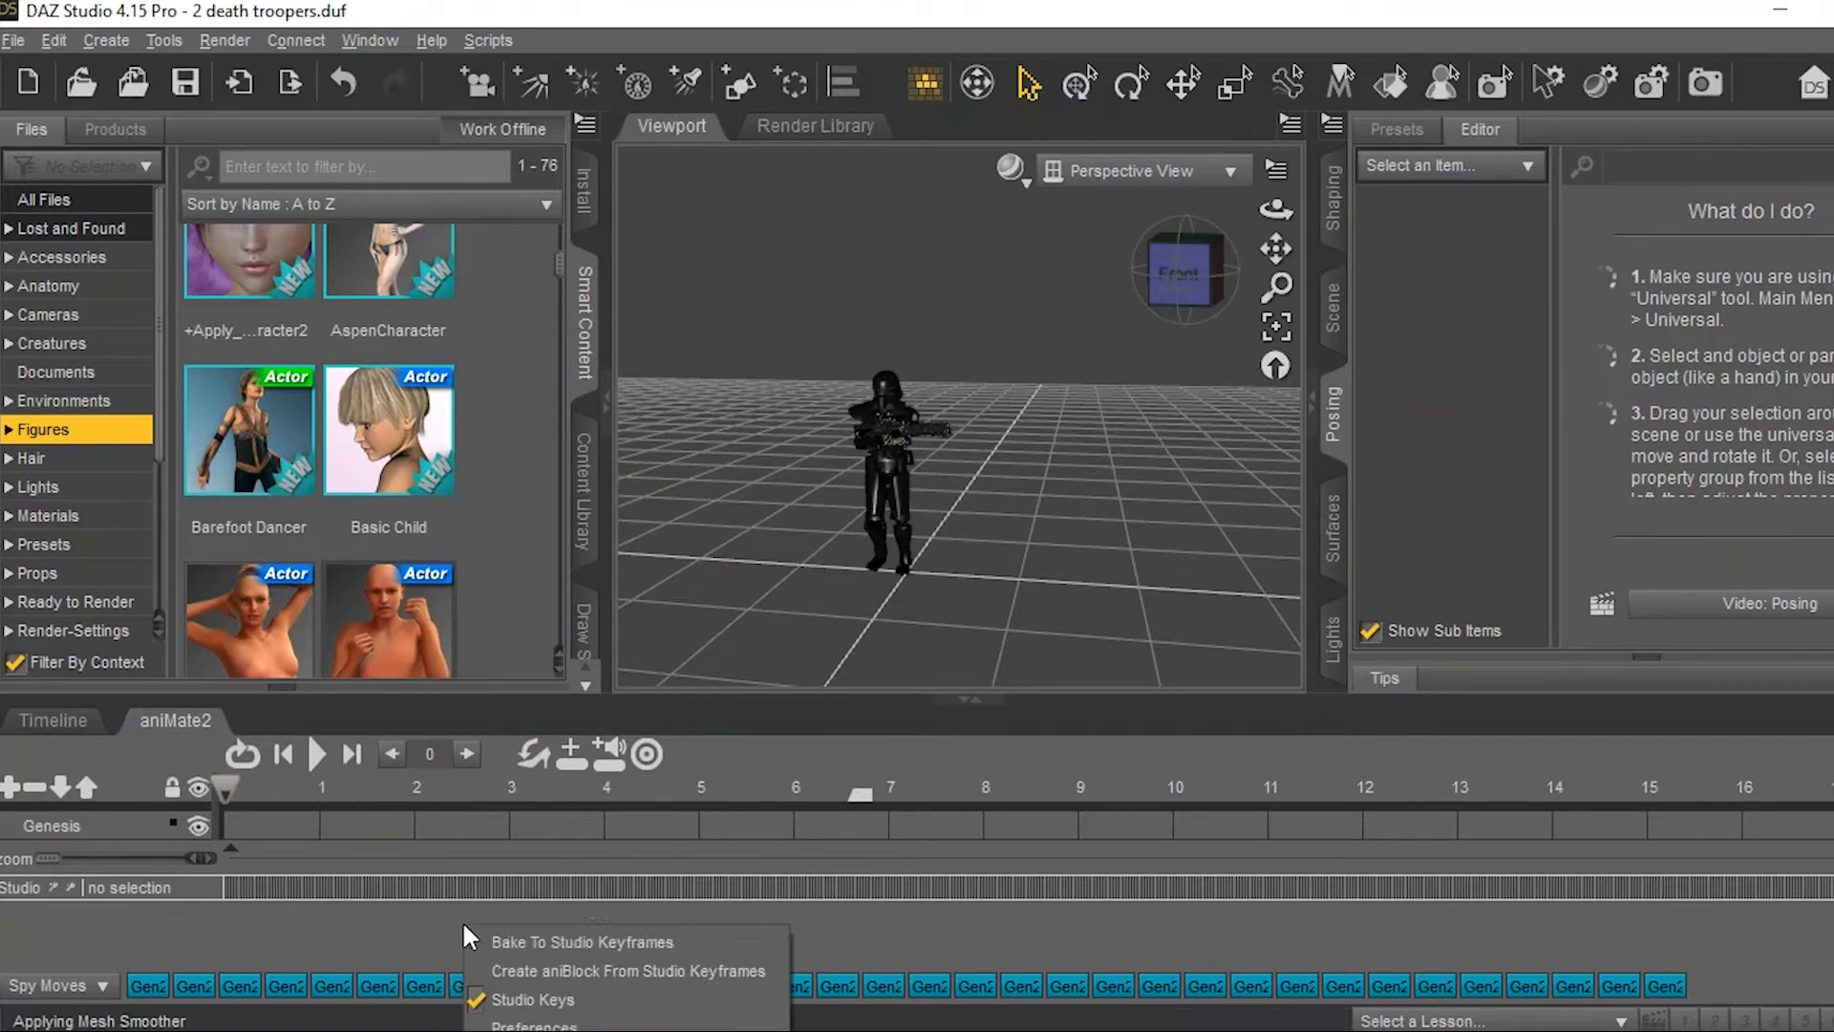
click(540, 972)
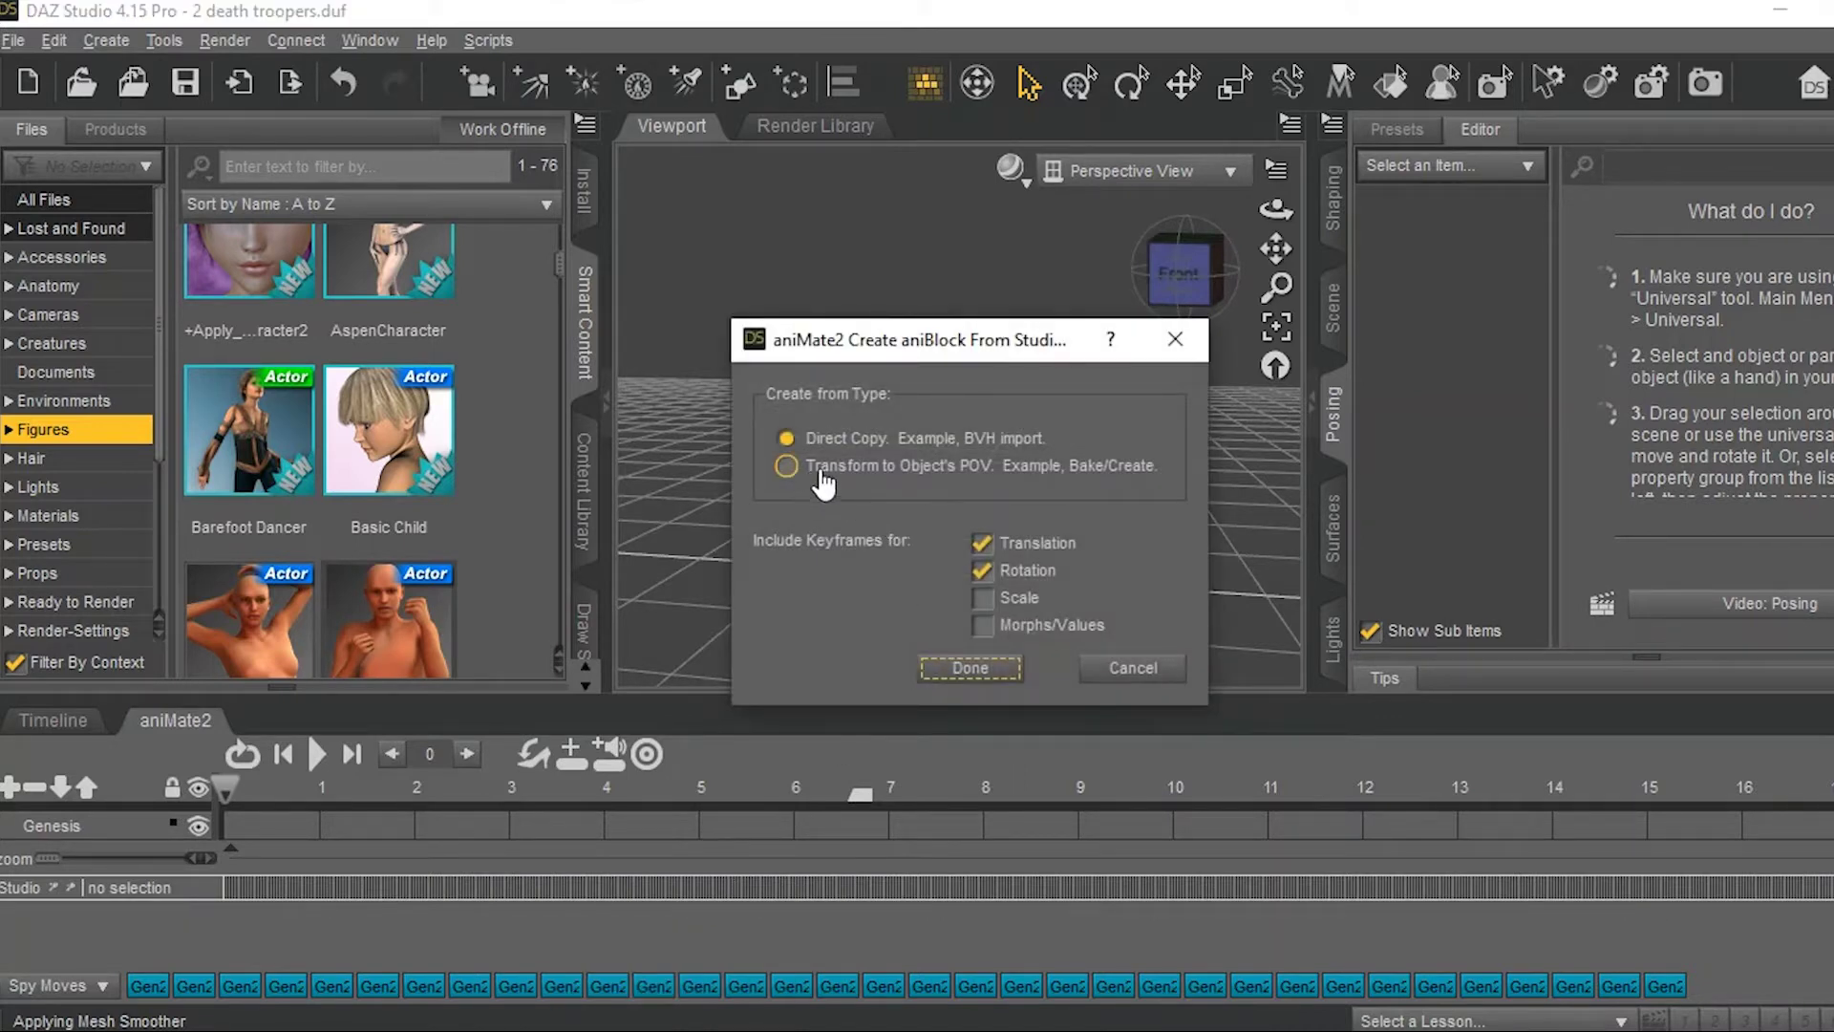
click(801, 468)
click(983, 599)
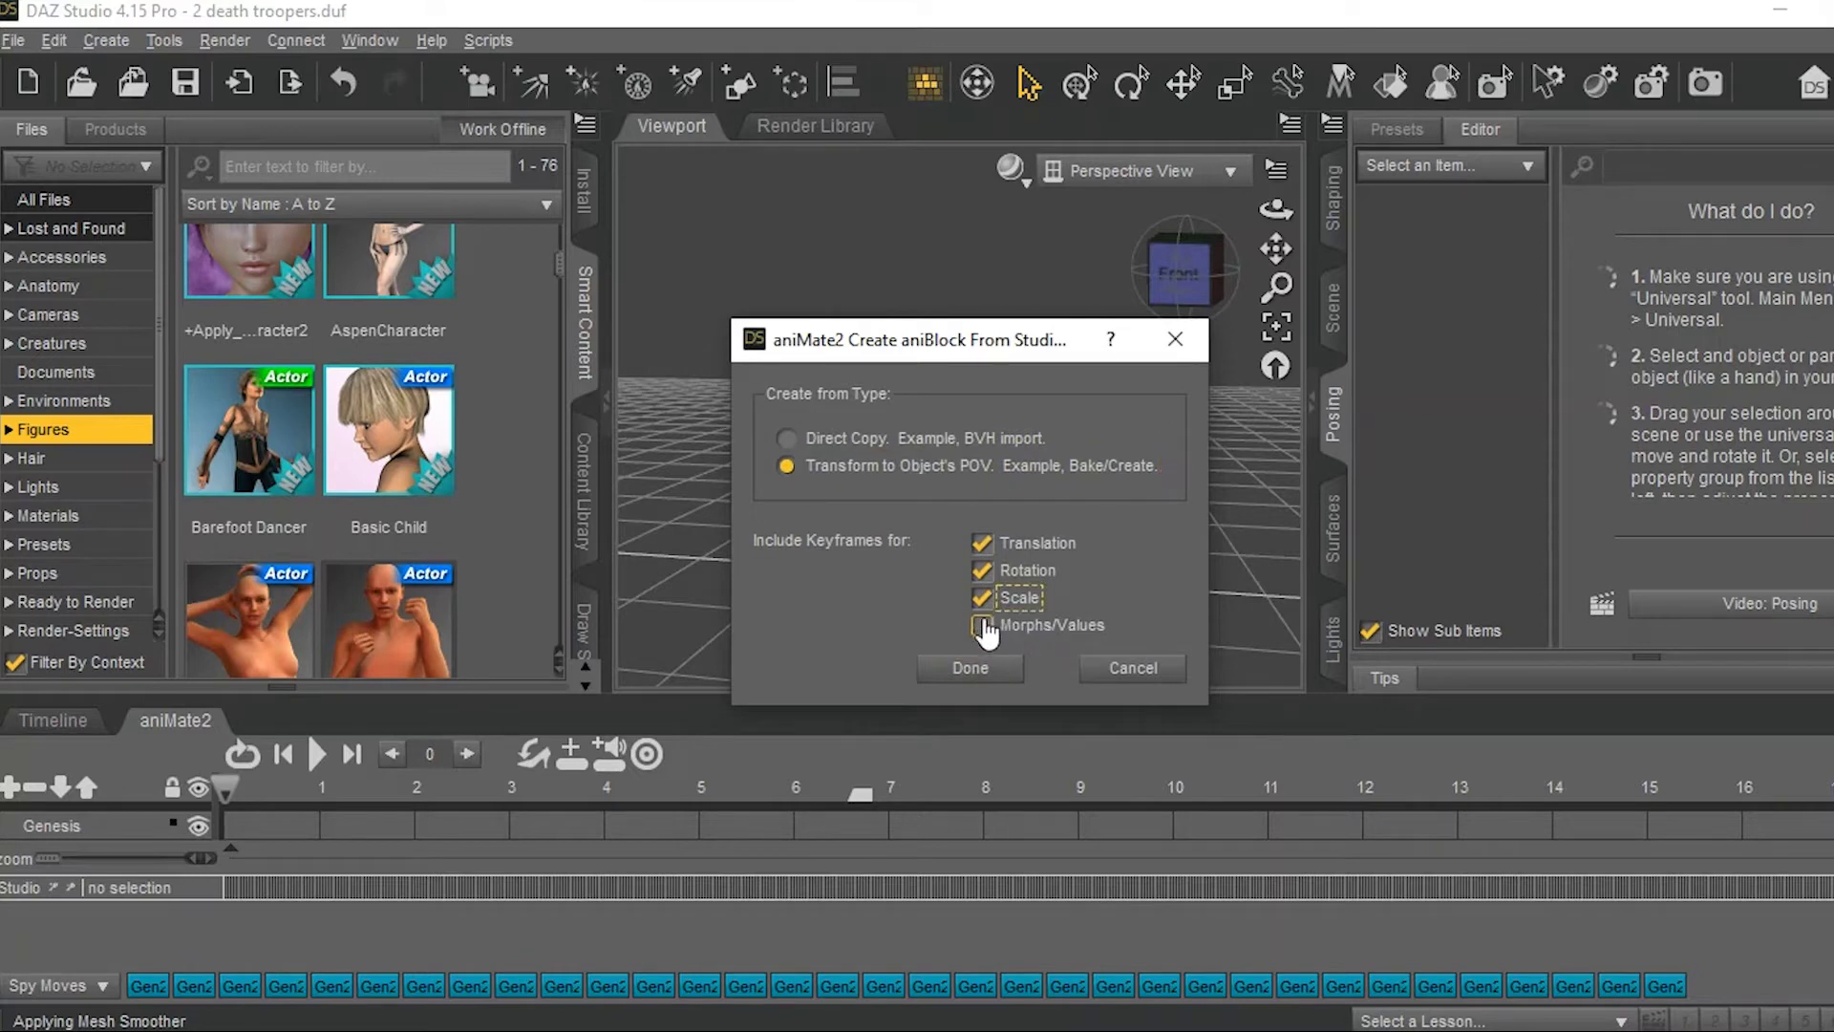
click(982, 626)
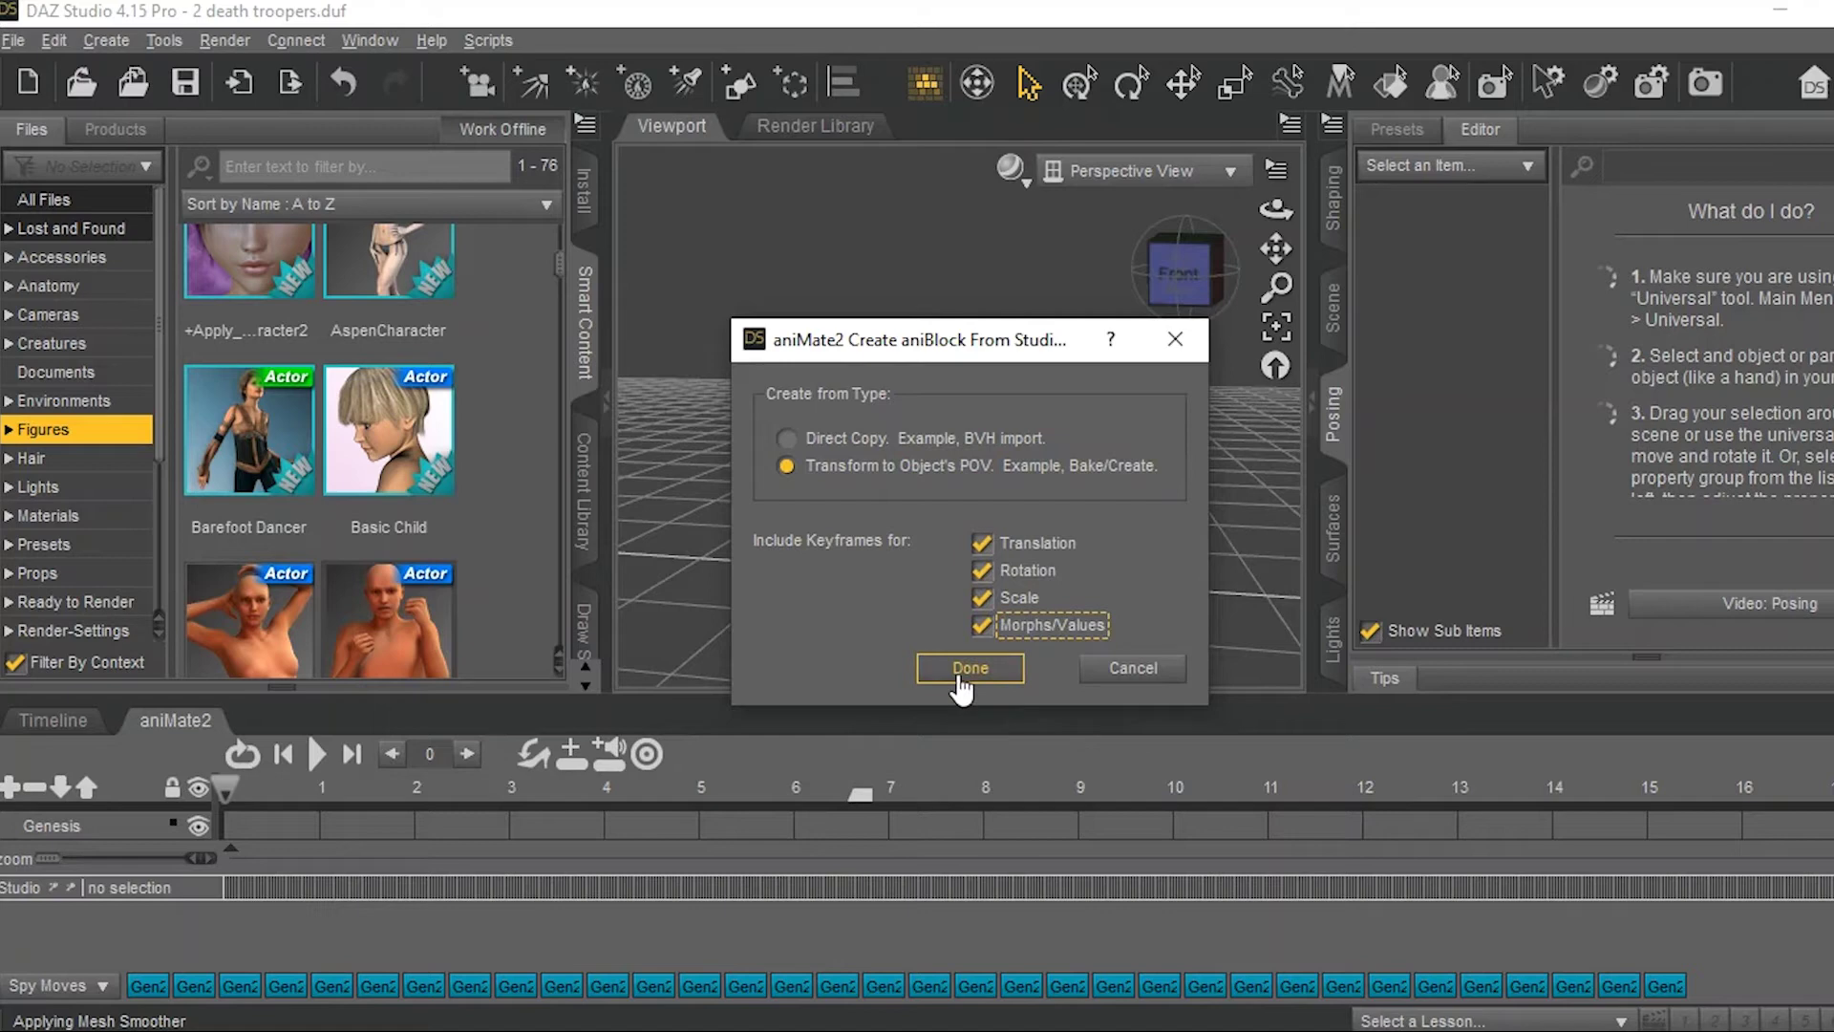
click(960, 669)
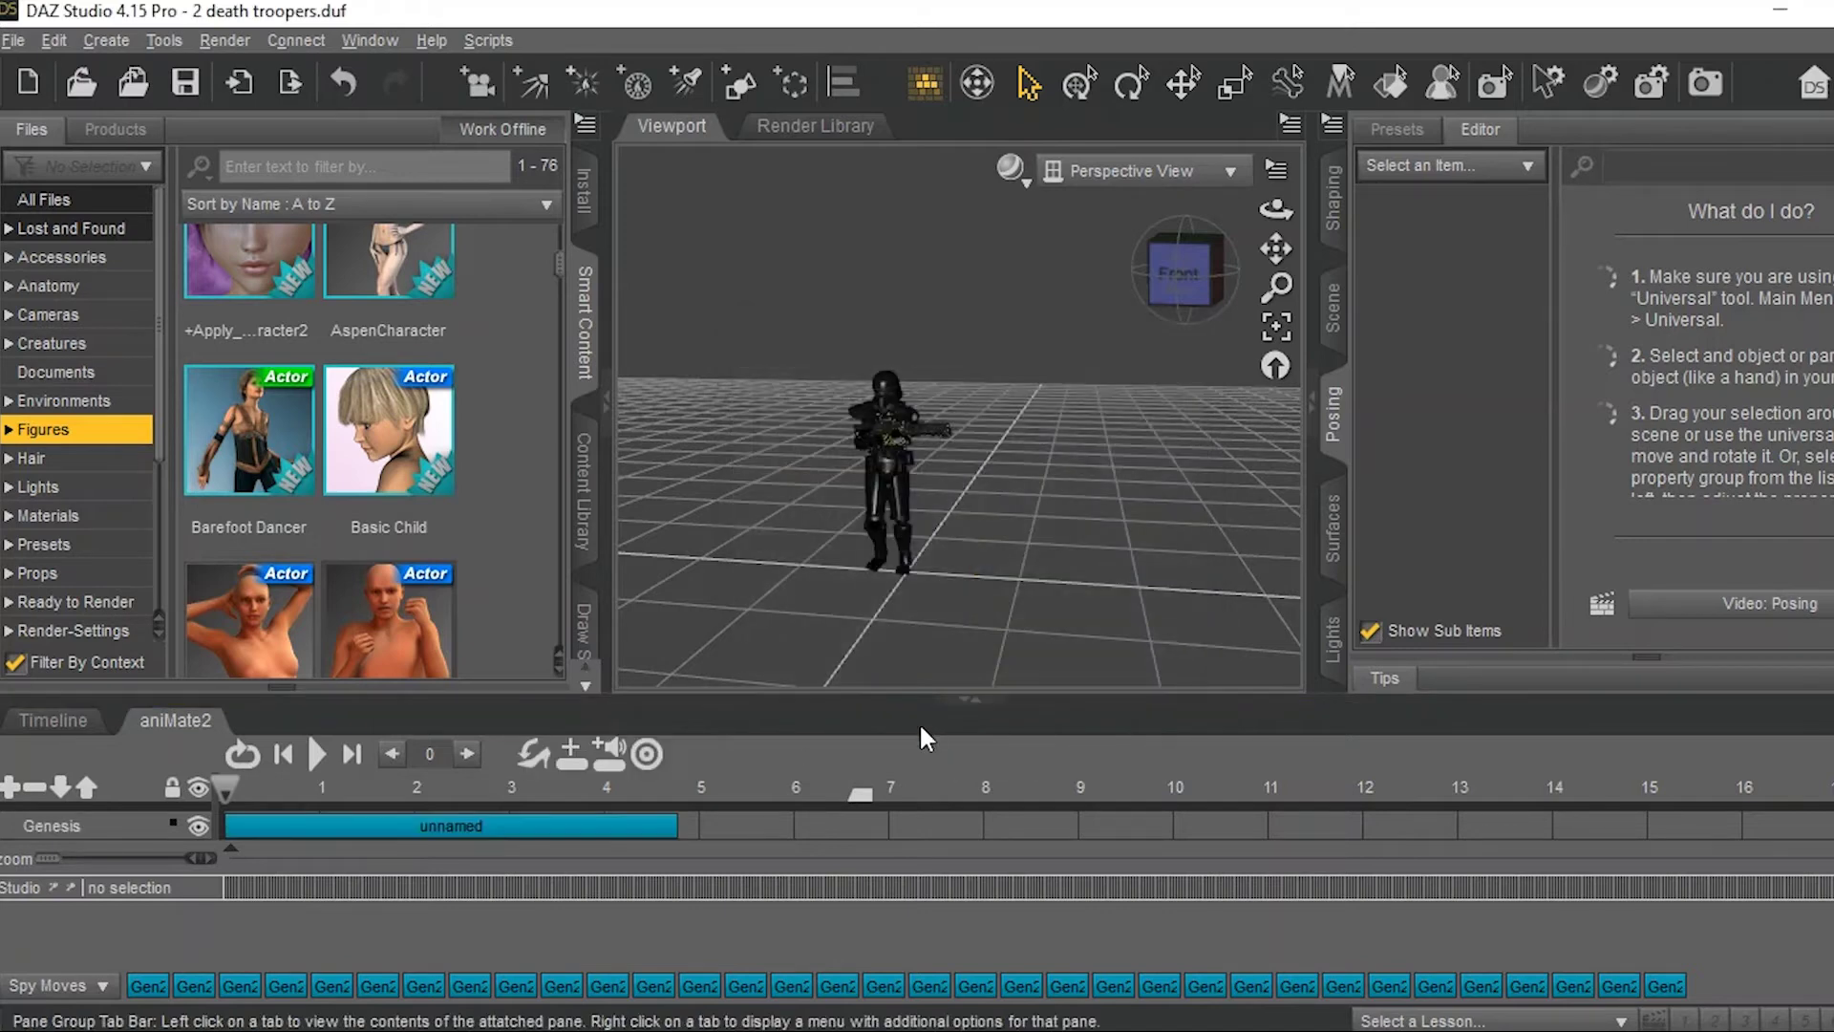
- Rename the new aniBlock on the Genesis track as "death trooper rifle march 2"
right_click(463, 823)
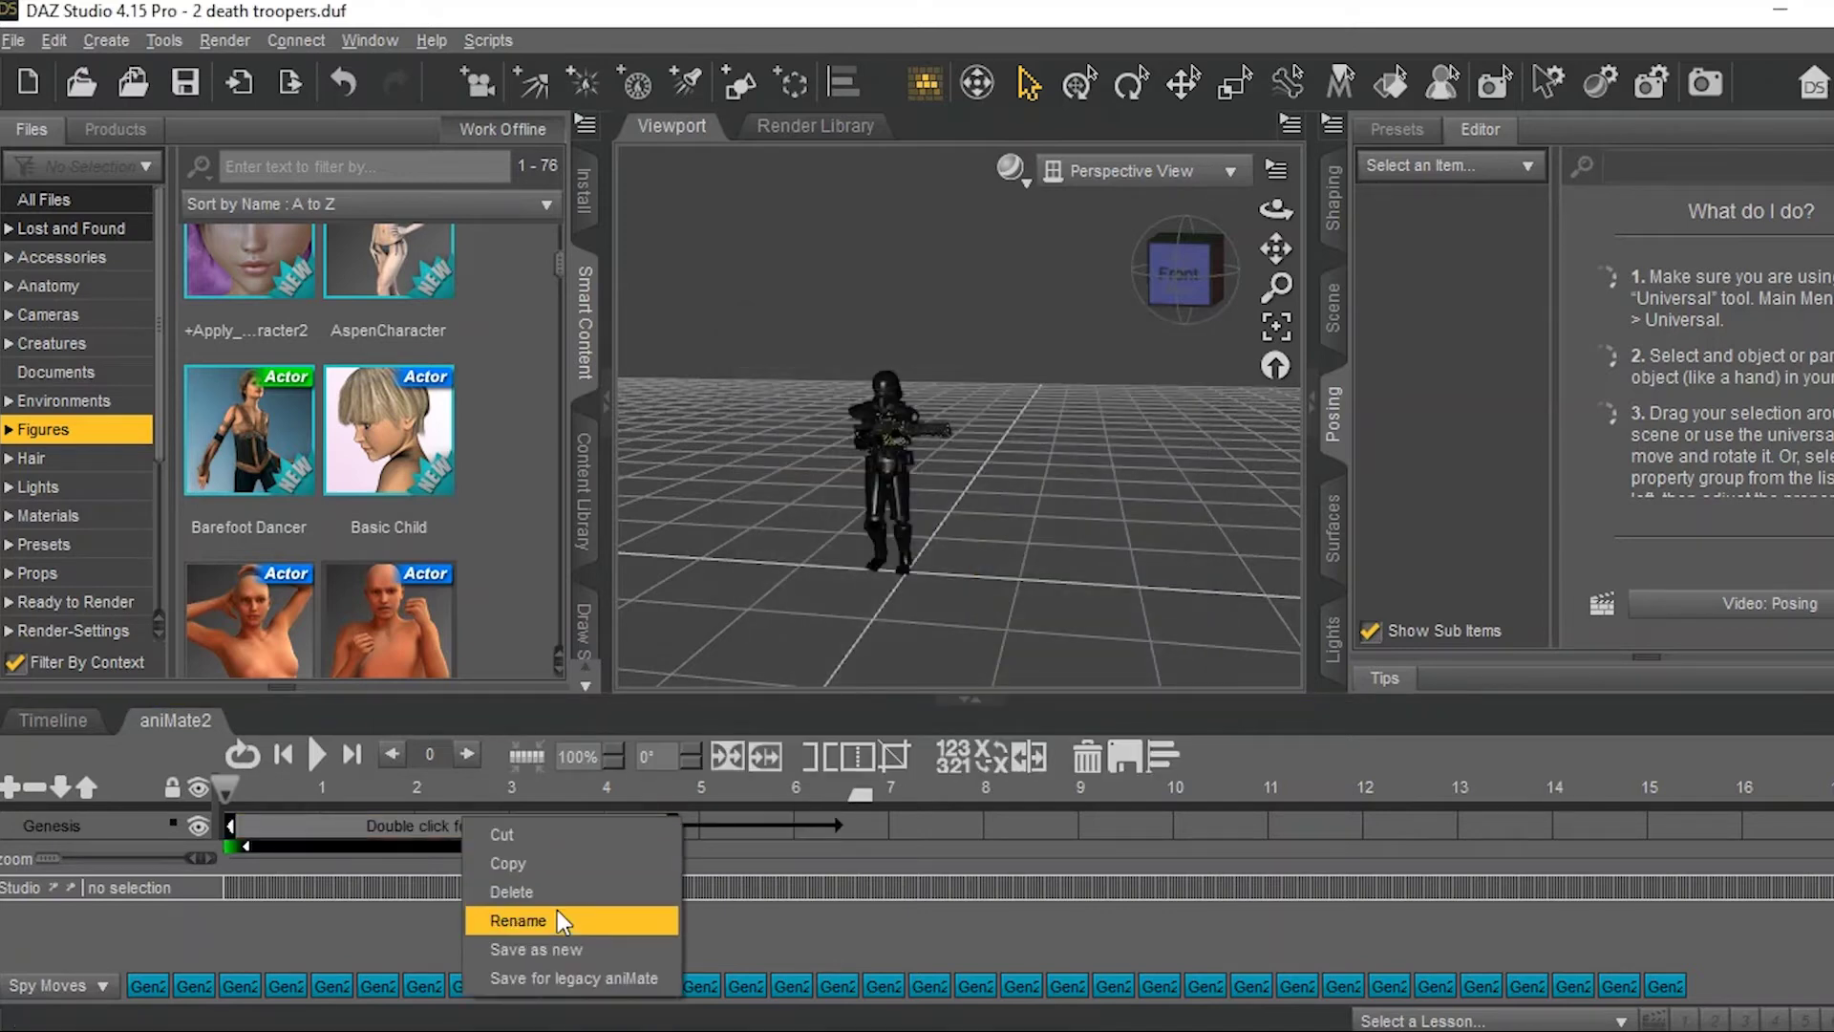
click(558, 919)
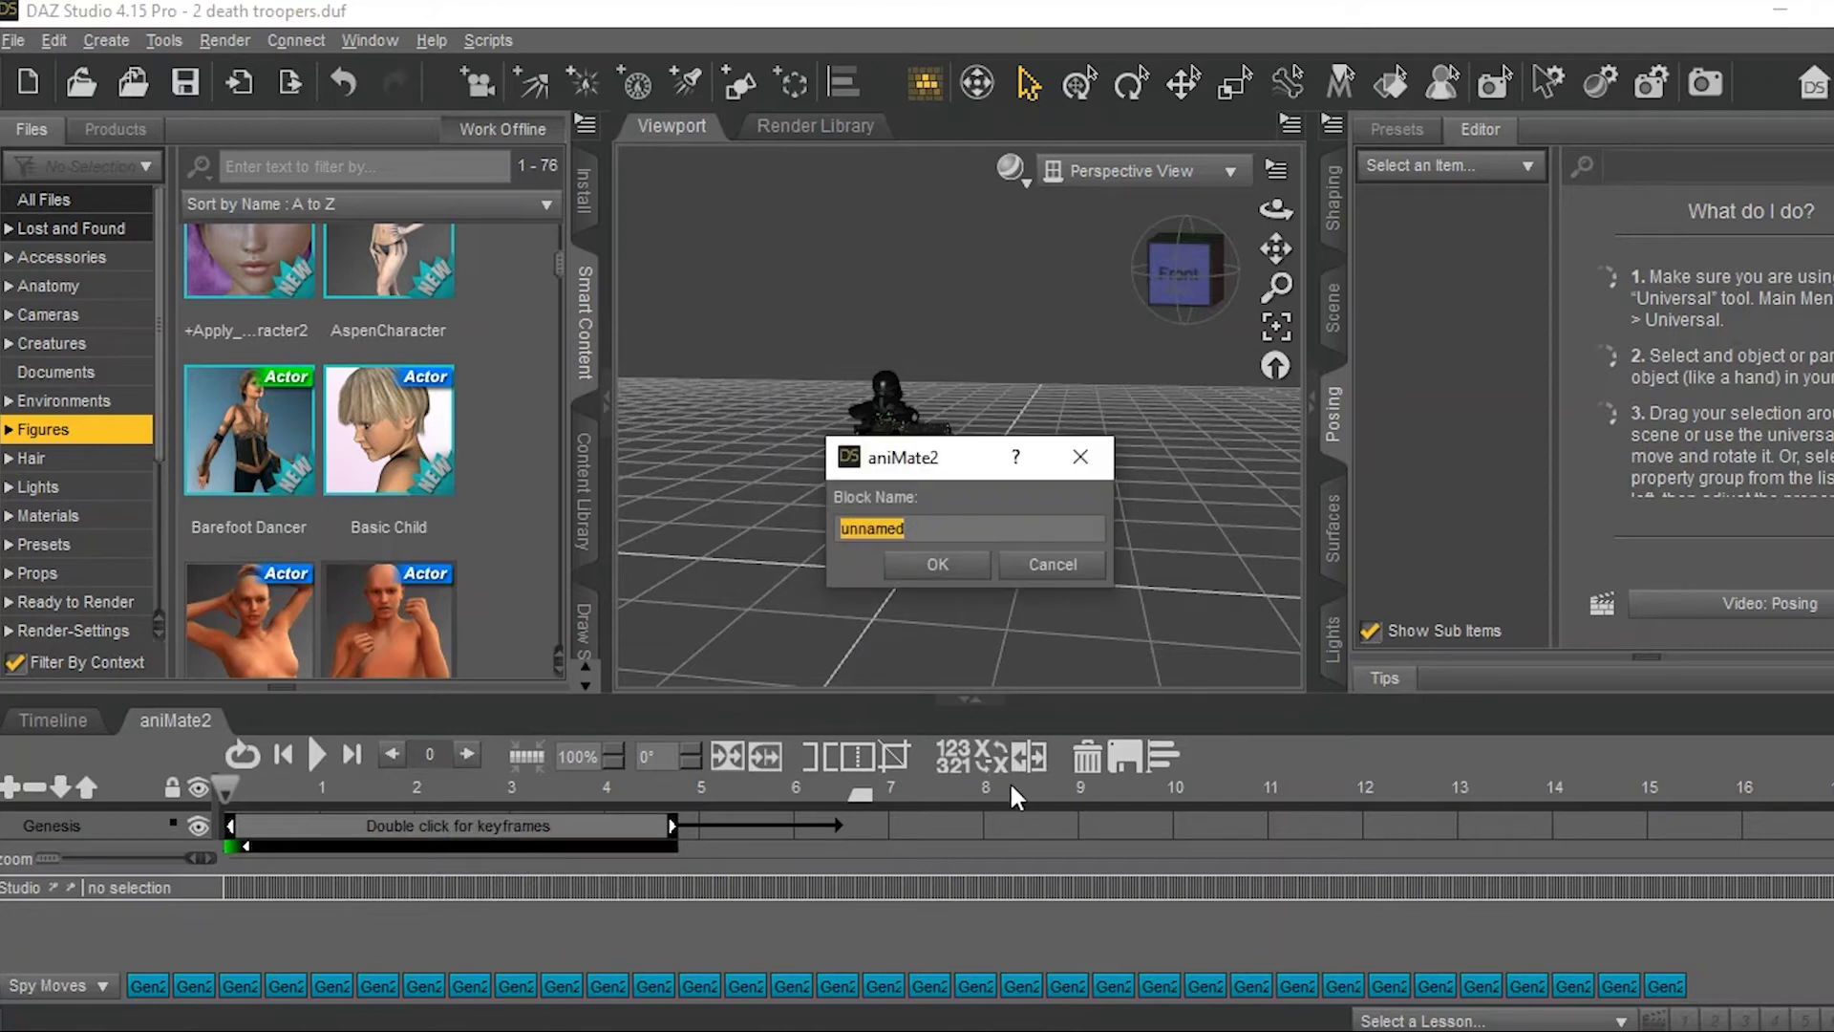
text(death)
text( trooper)
text( n)
text(ifle )
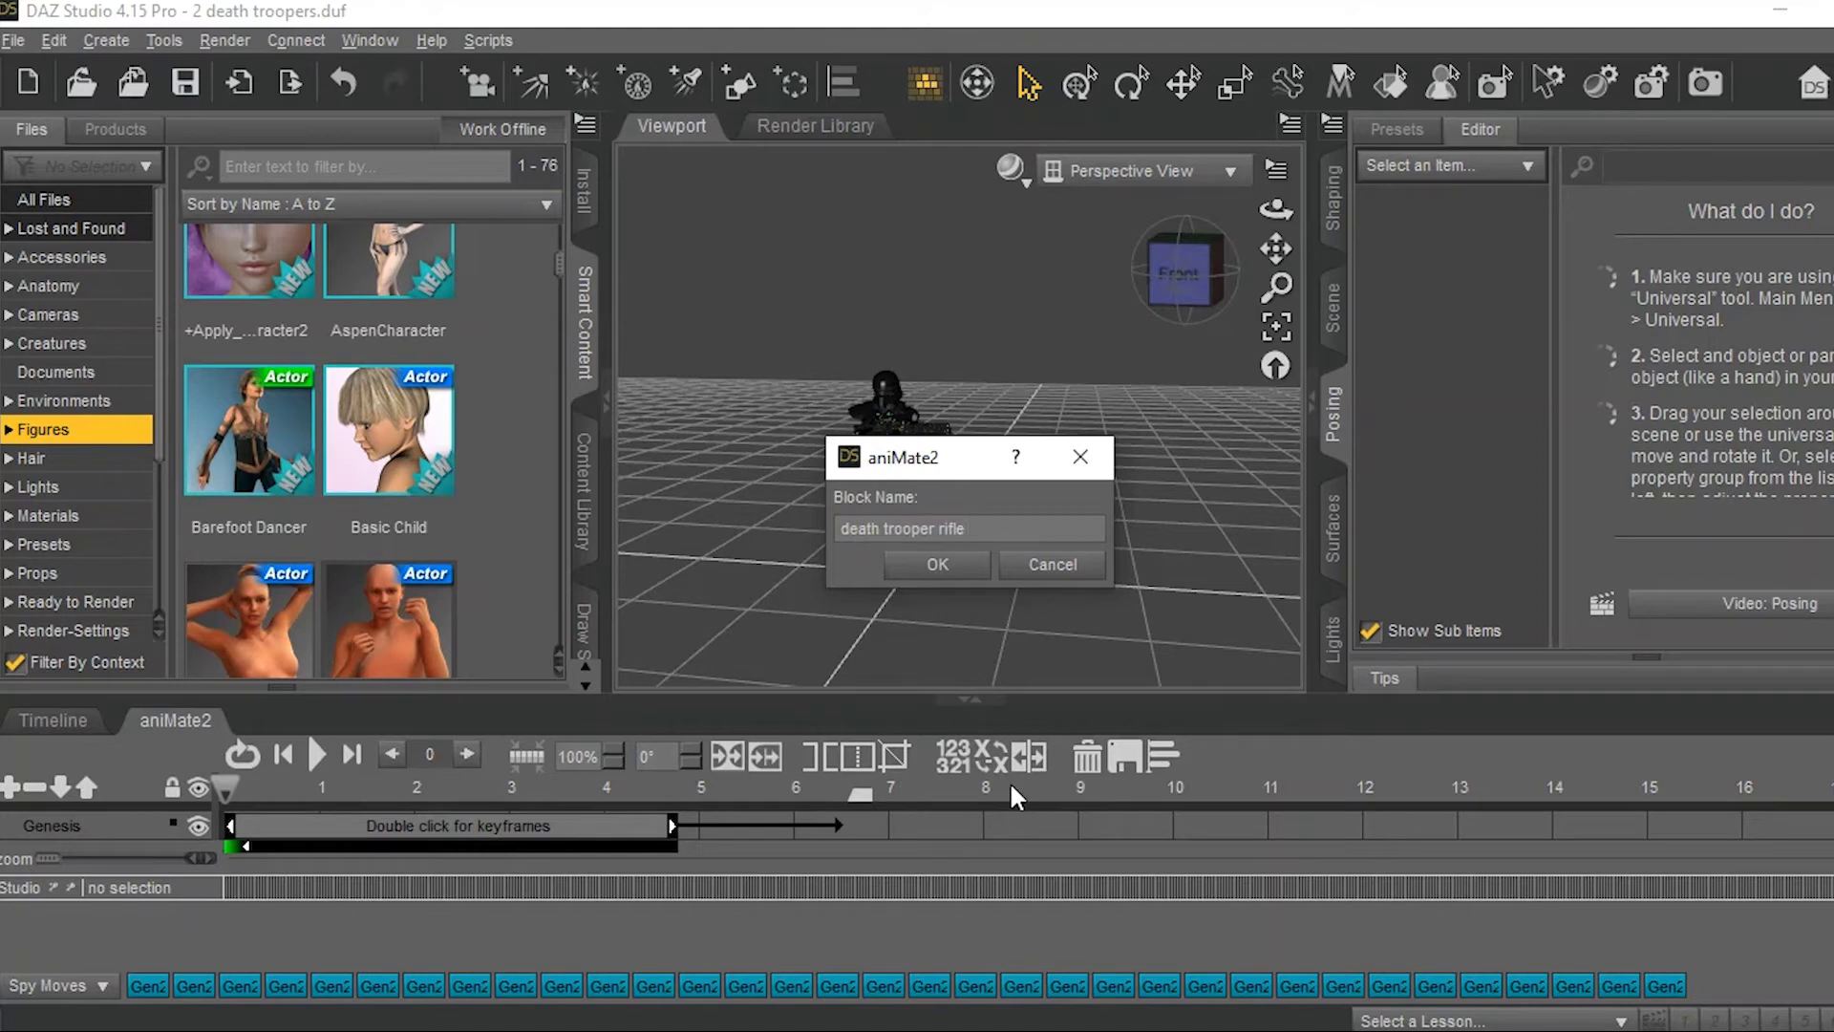
text(march 2)
click(945, 567)
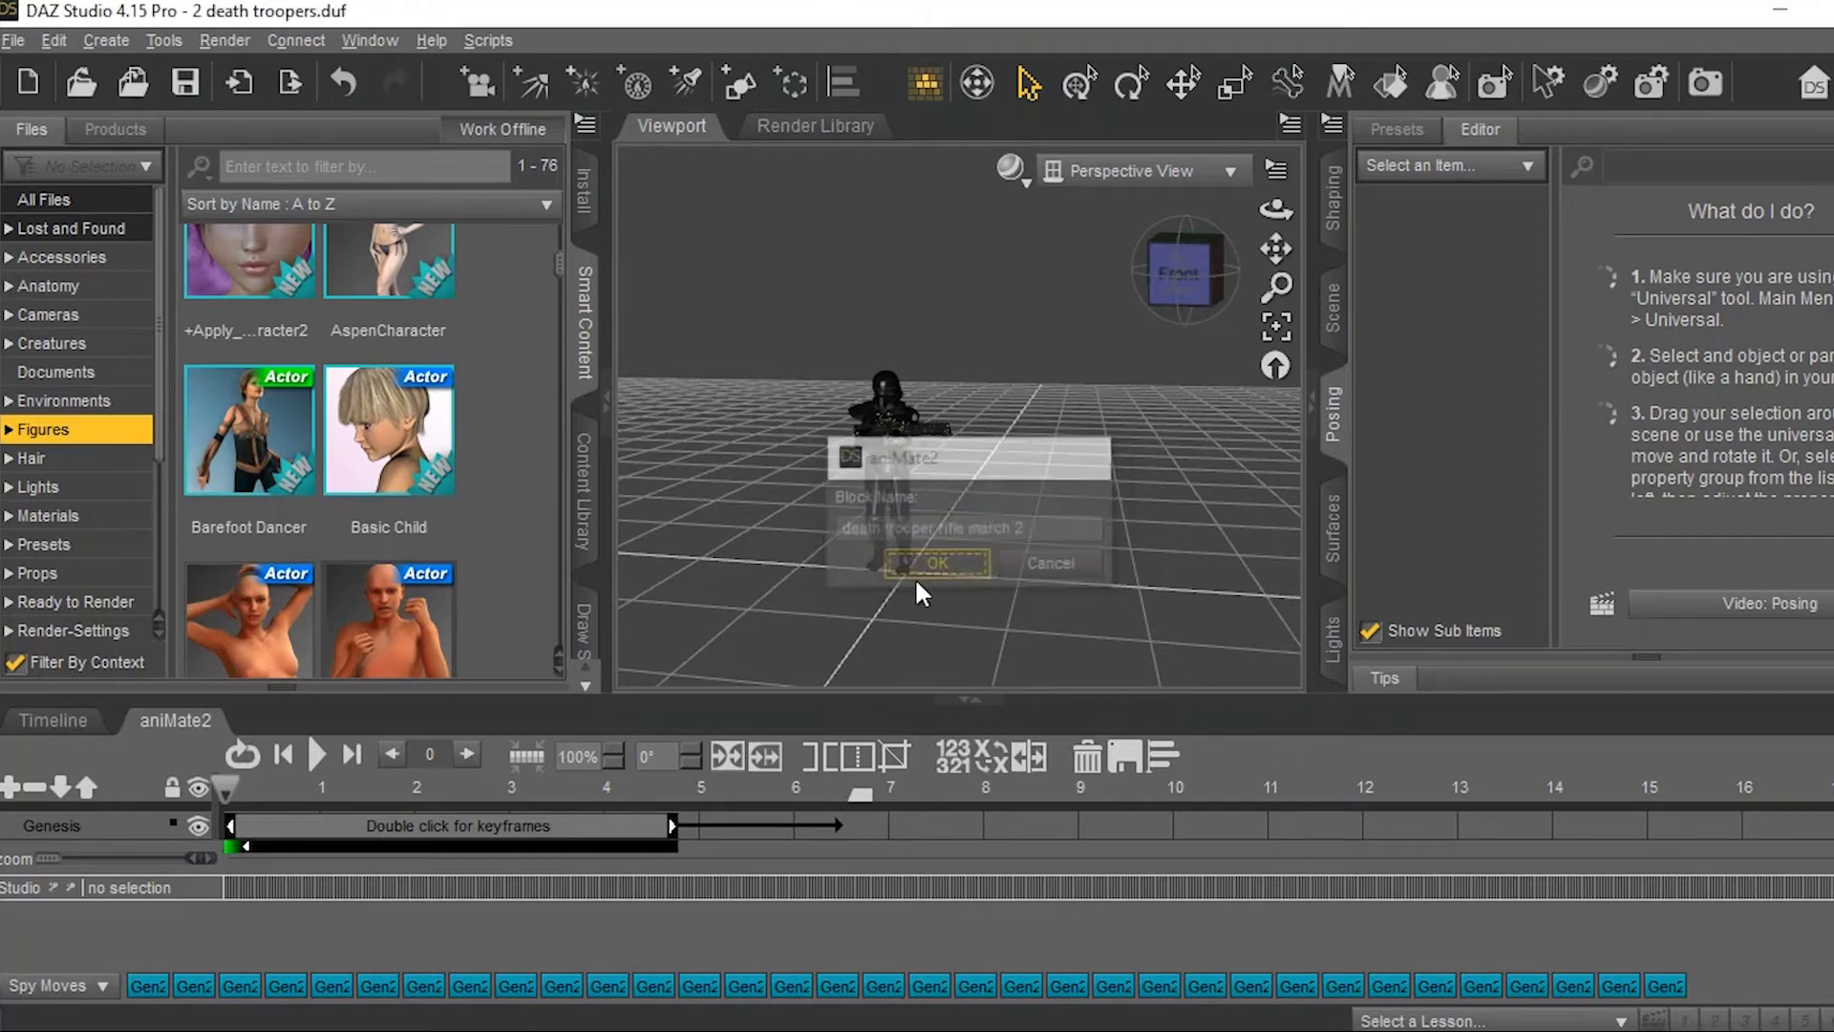
click(250, 837)
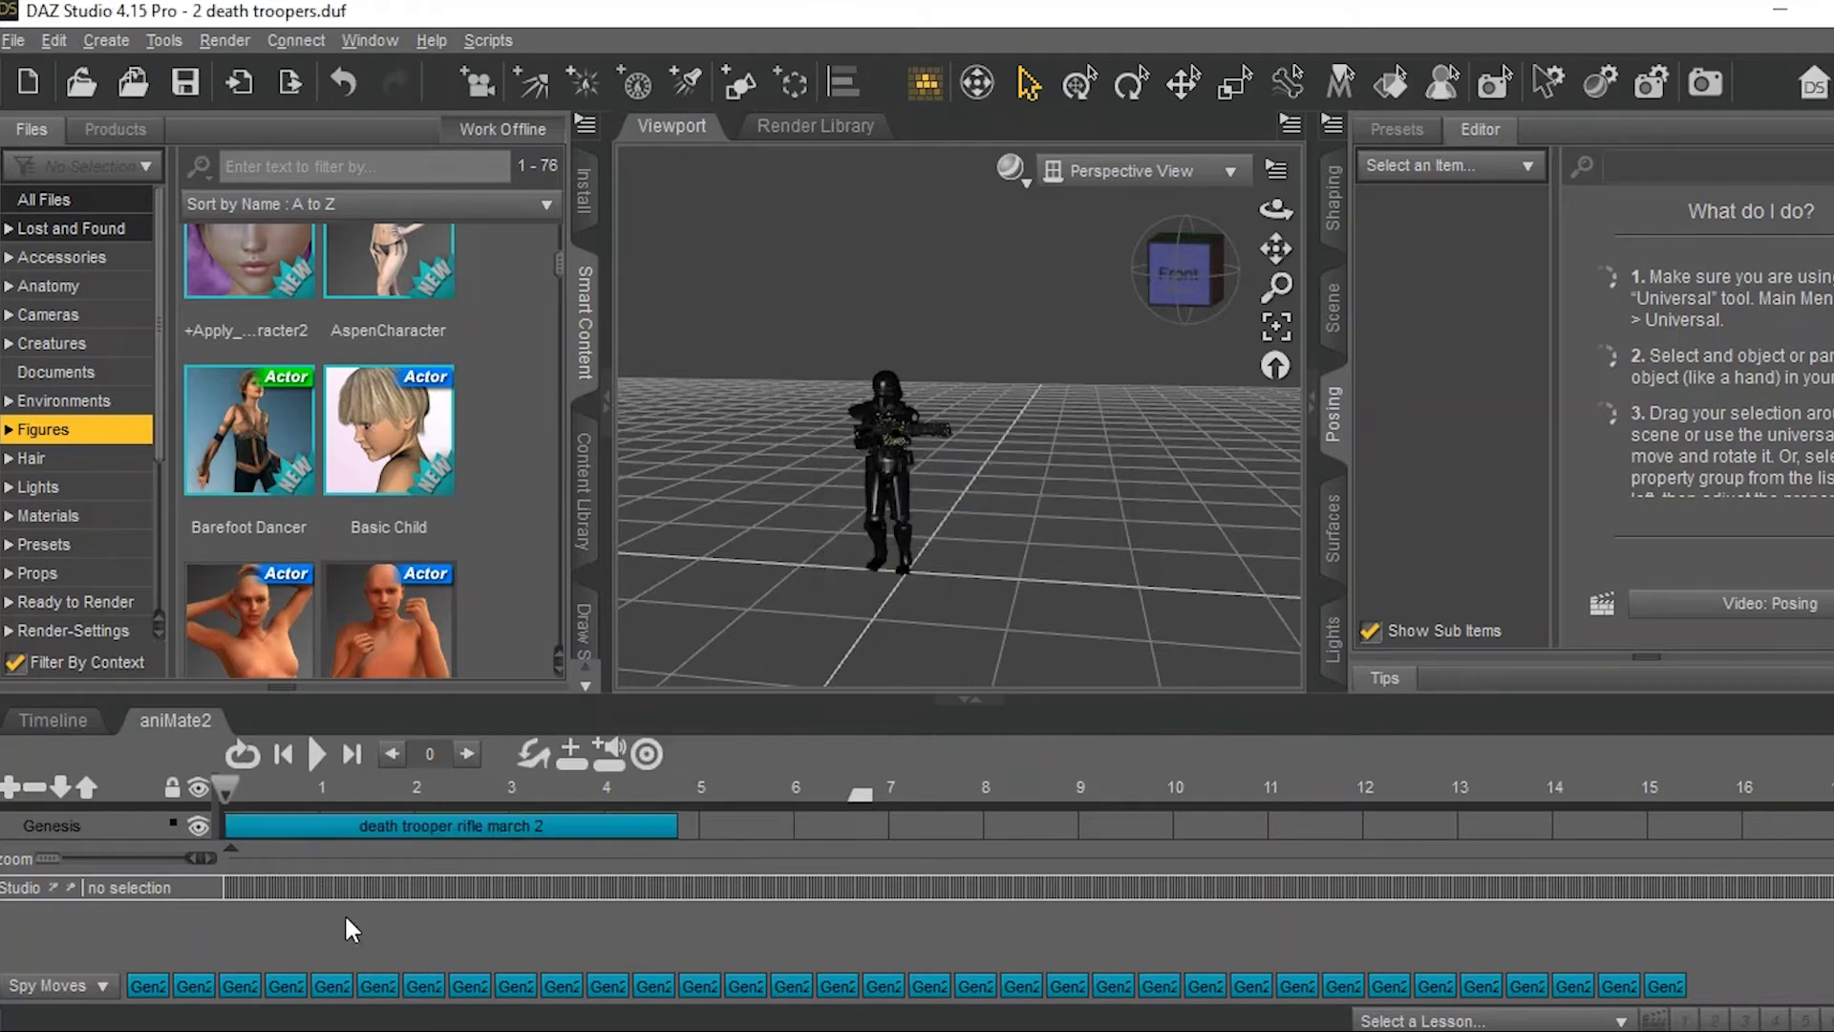
- Save the aniBlock on the Genesis track to the aniBlocks folder as "death trooper rifle march 2"
click(577, 820)
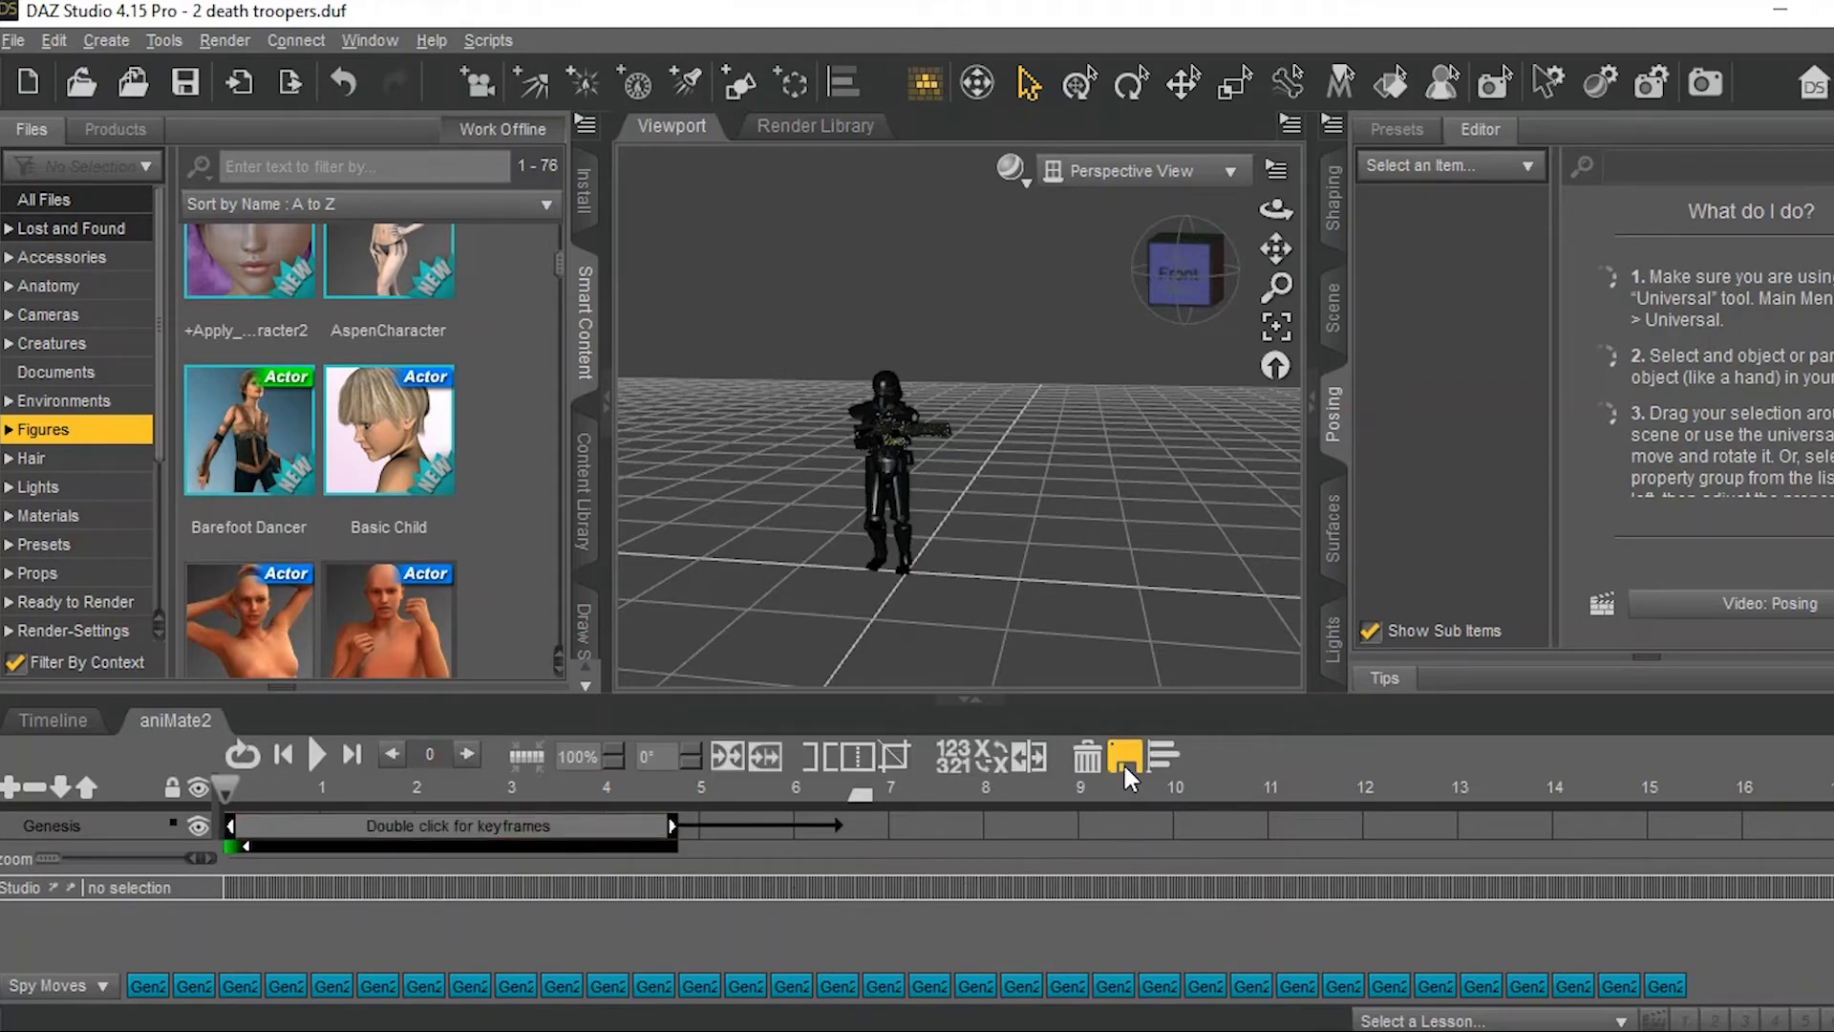
click(1123, 757)
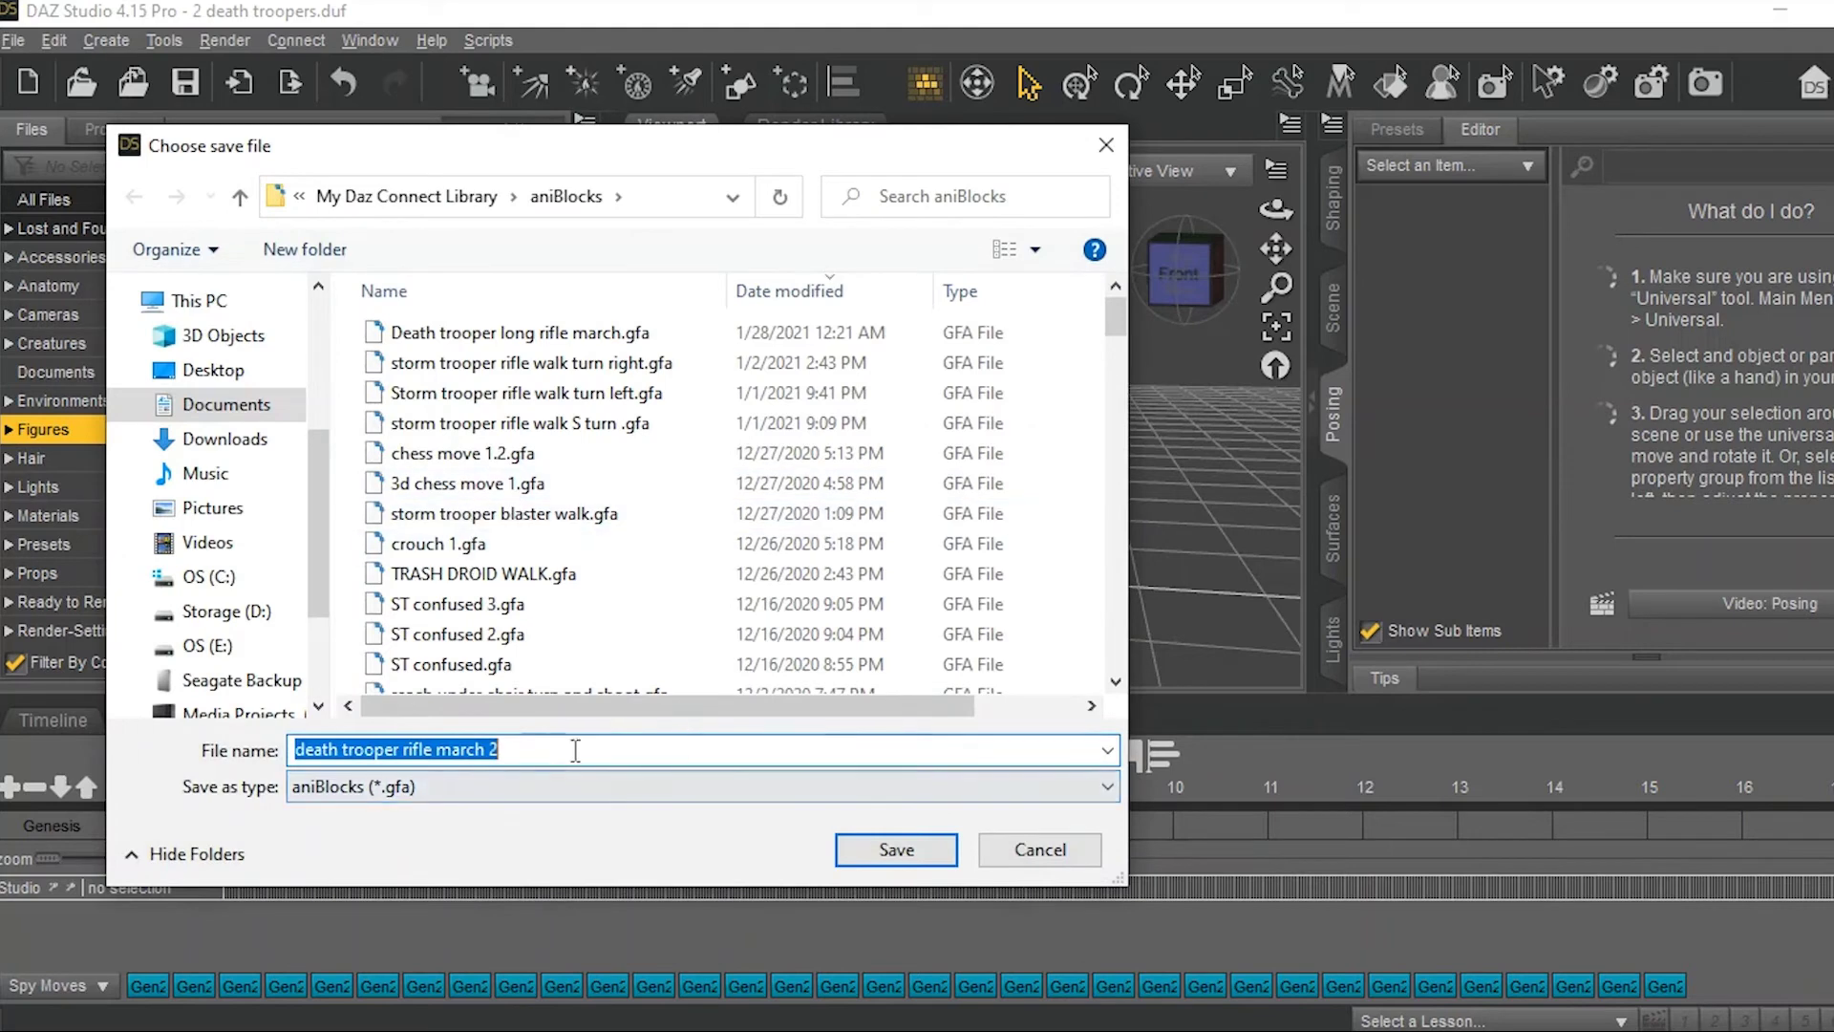
click(895, 850)
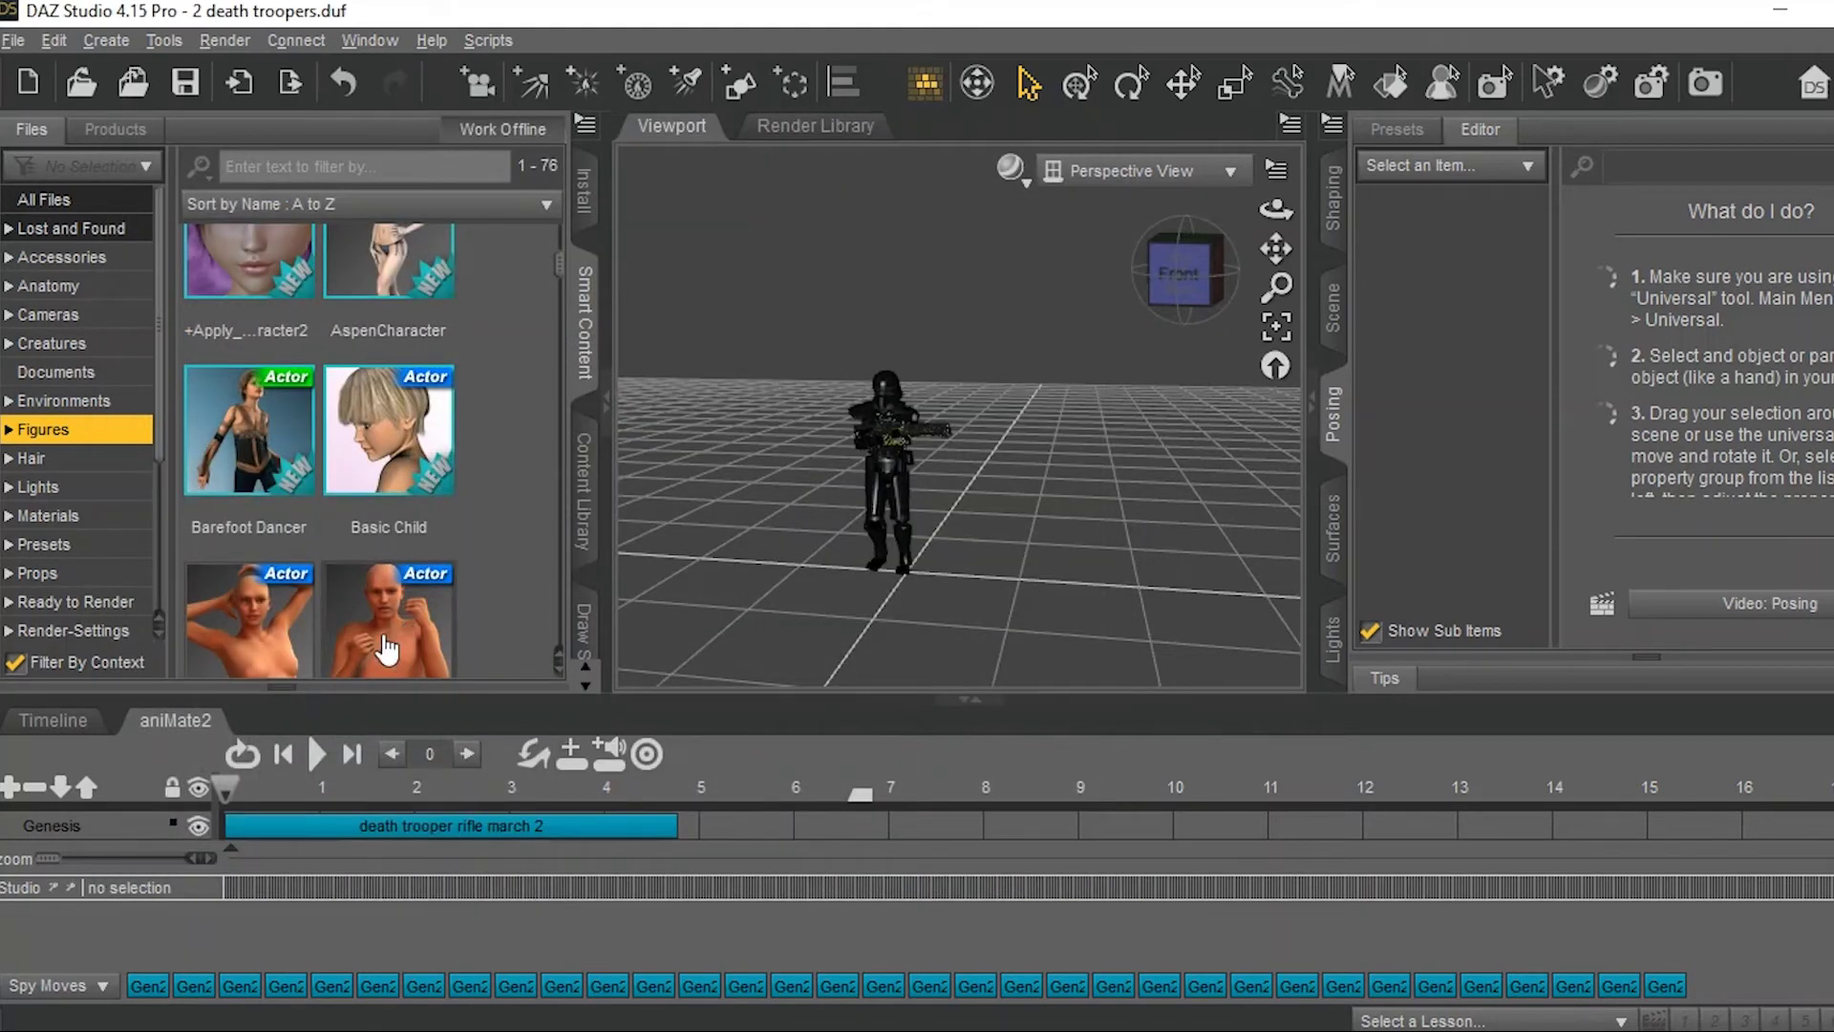
- Load a second Genesis figure into the scene and open Documents > DAZ 3D > Studio > My Daz Connect Library > aniBlocks in File Explorer
drag(395, 650, 946, 565)
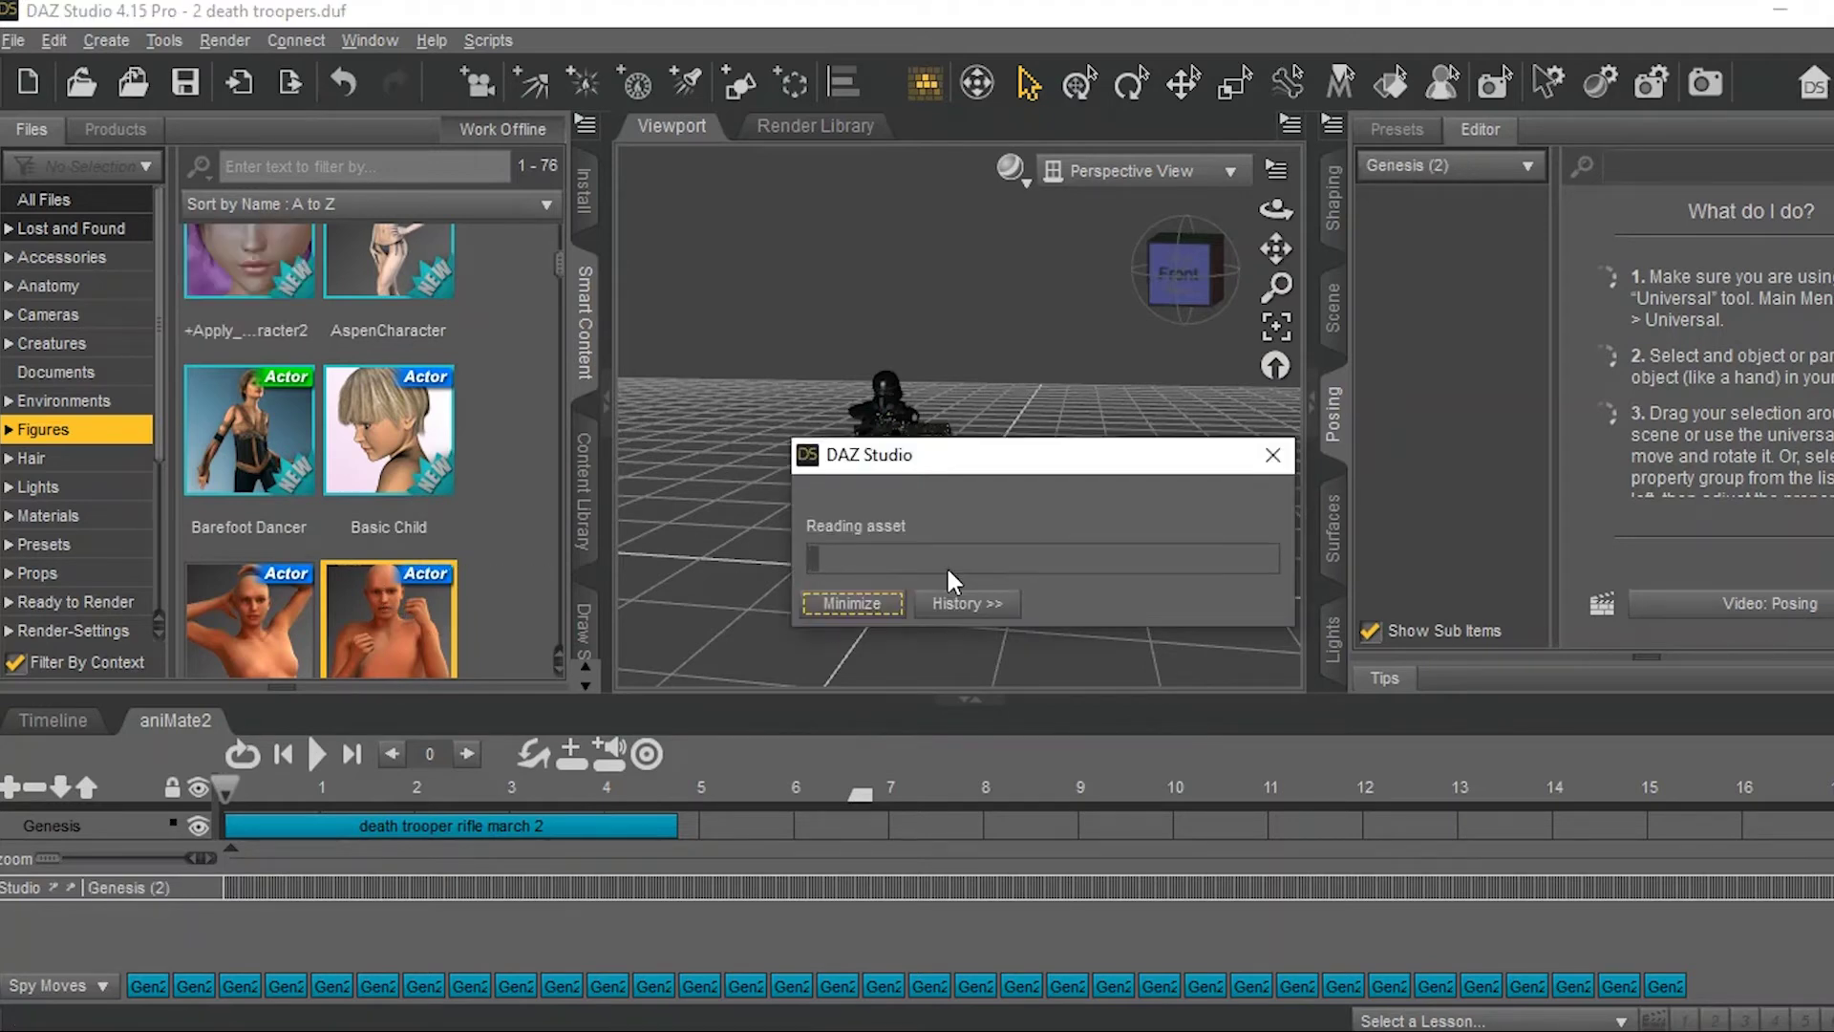
key(alt+Tab)
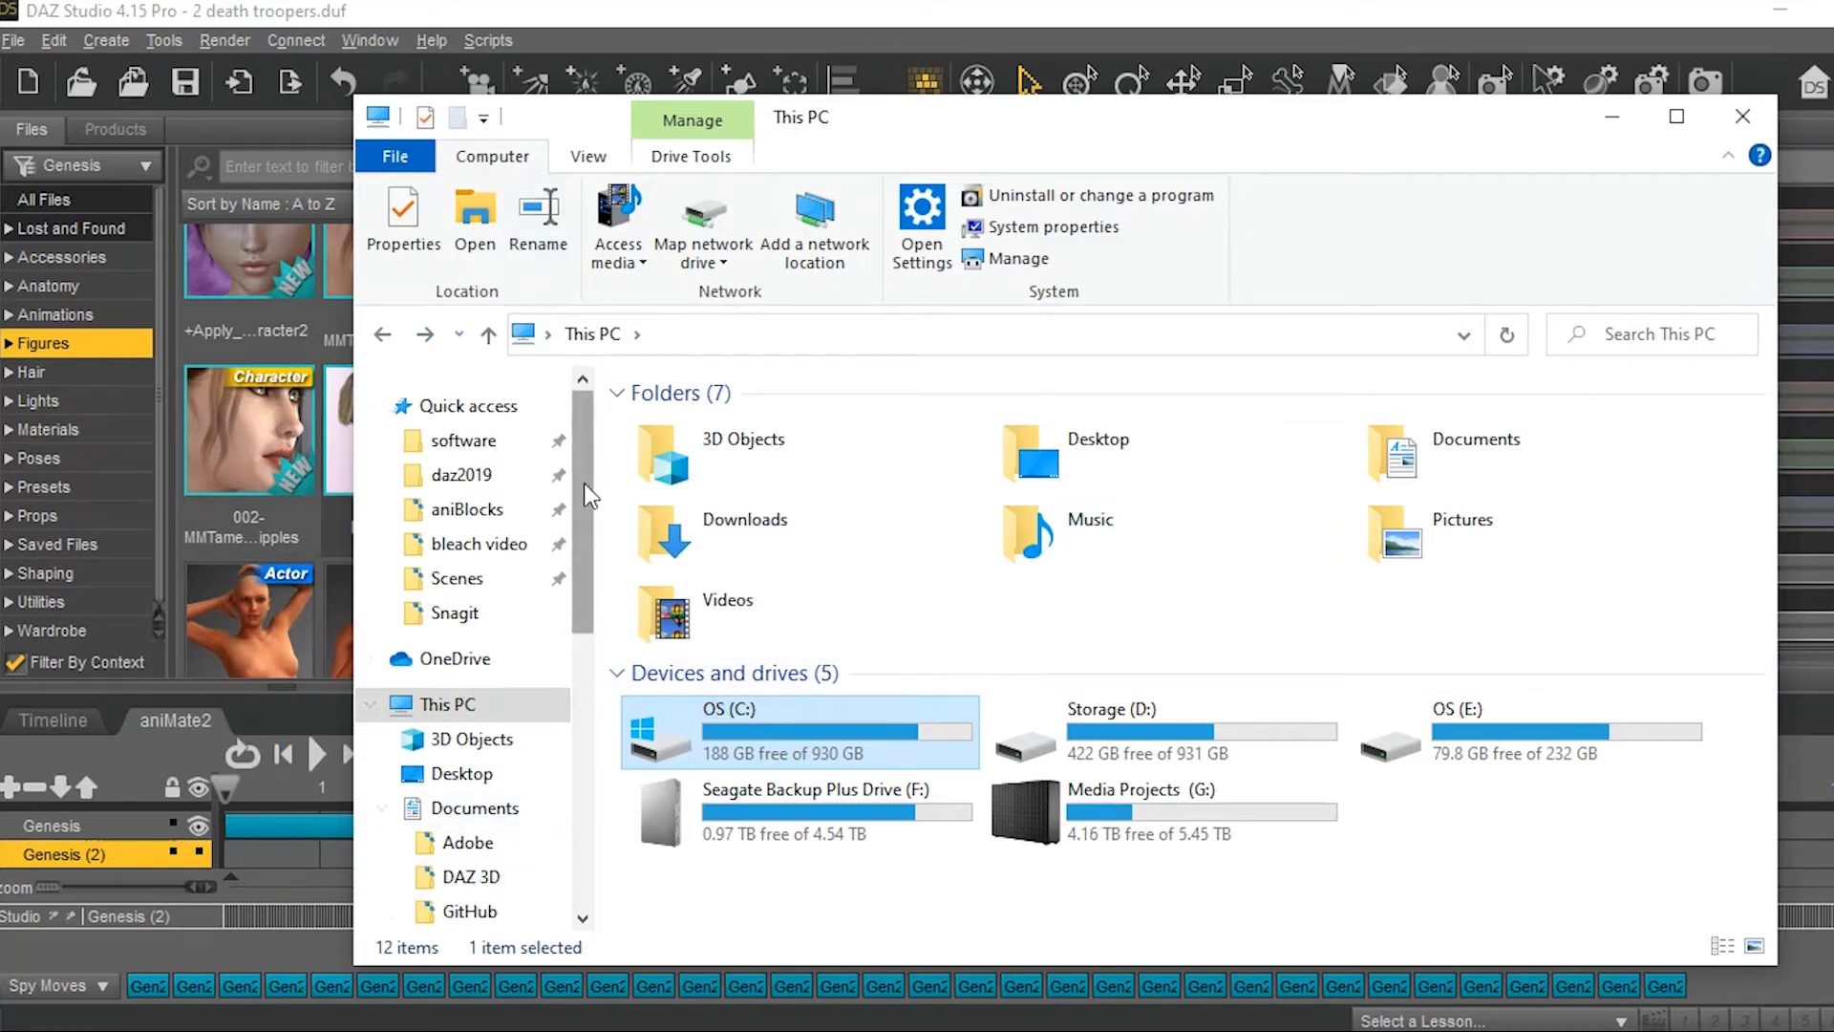
drag(585, 495, 586, 565)
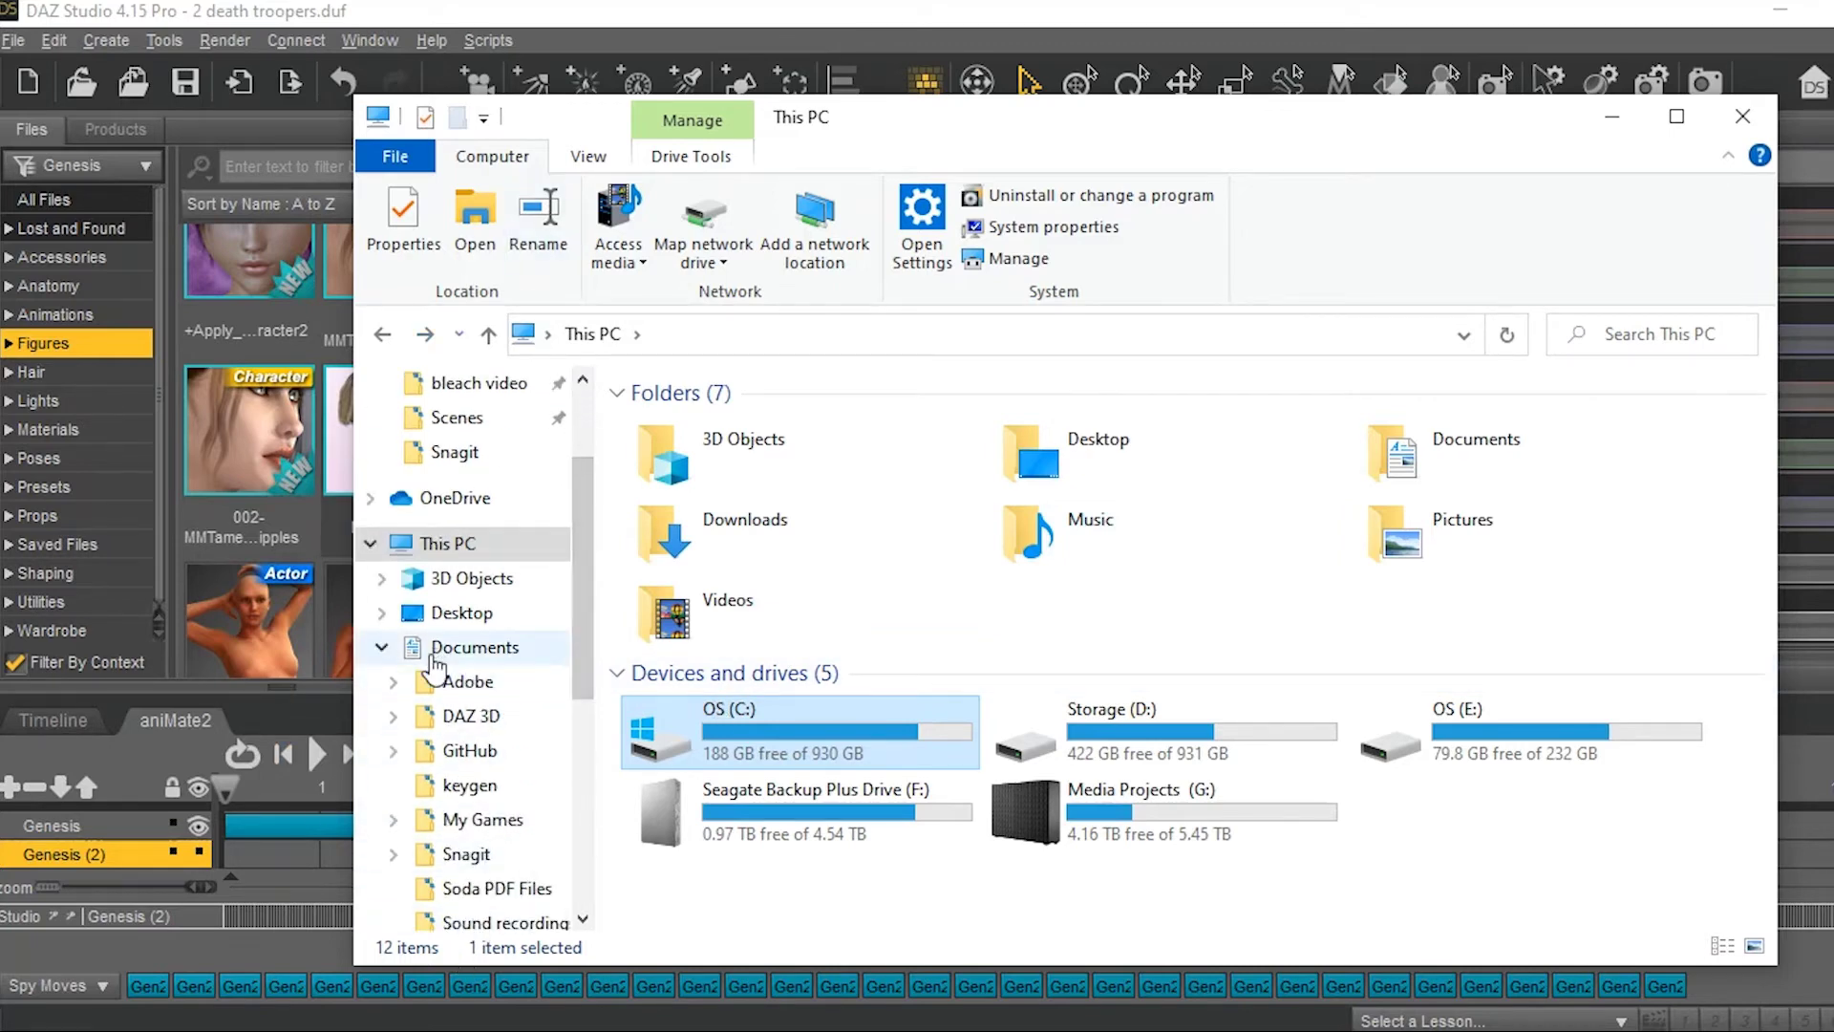
click(501, 657)
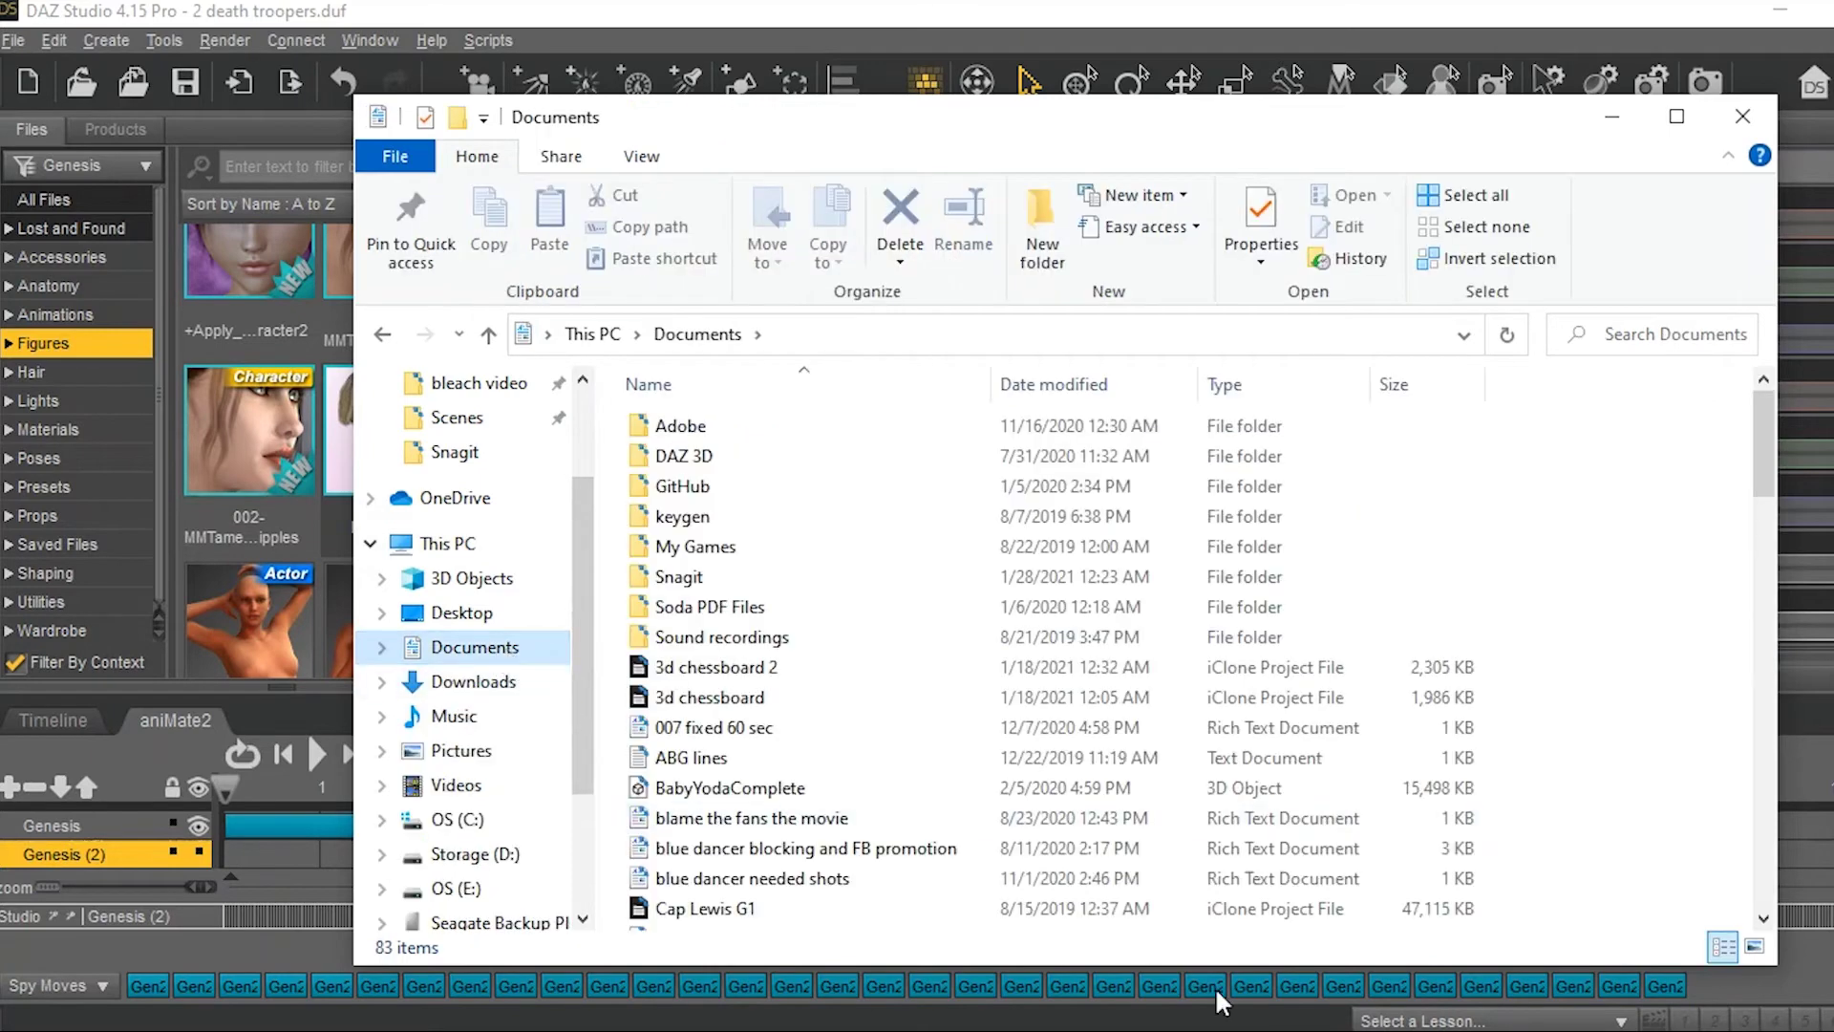
double_click(752, 460)
double_click(669, 425)
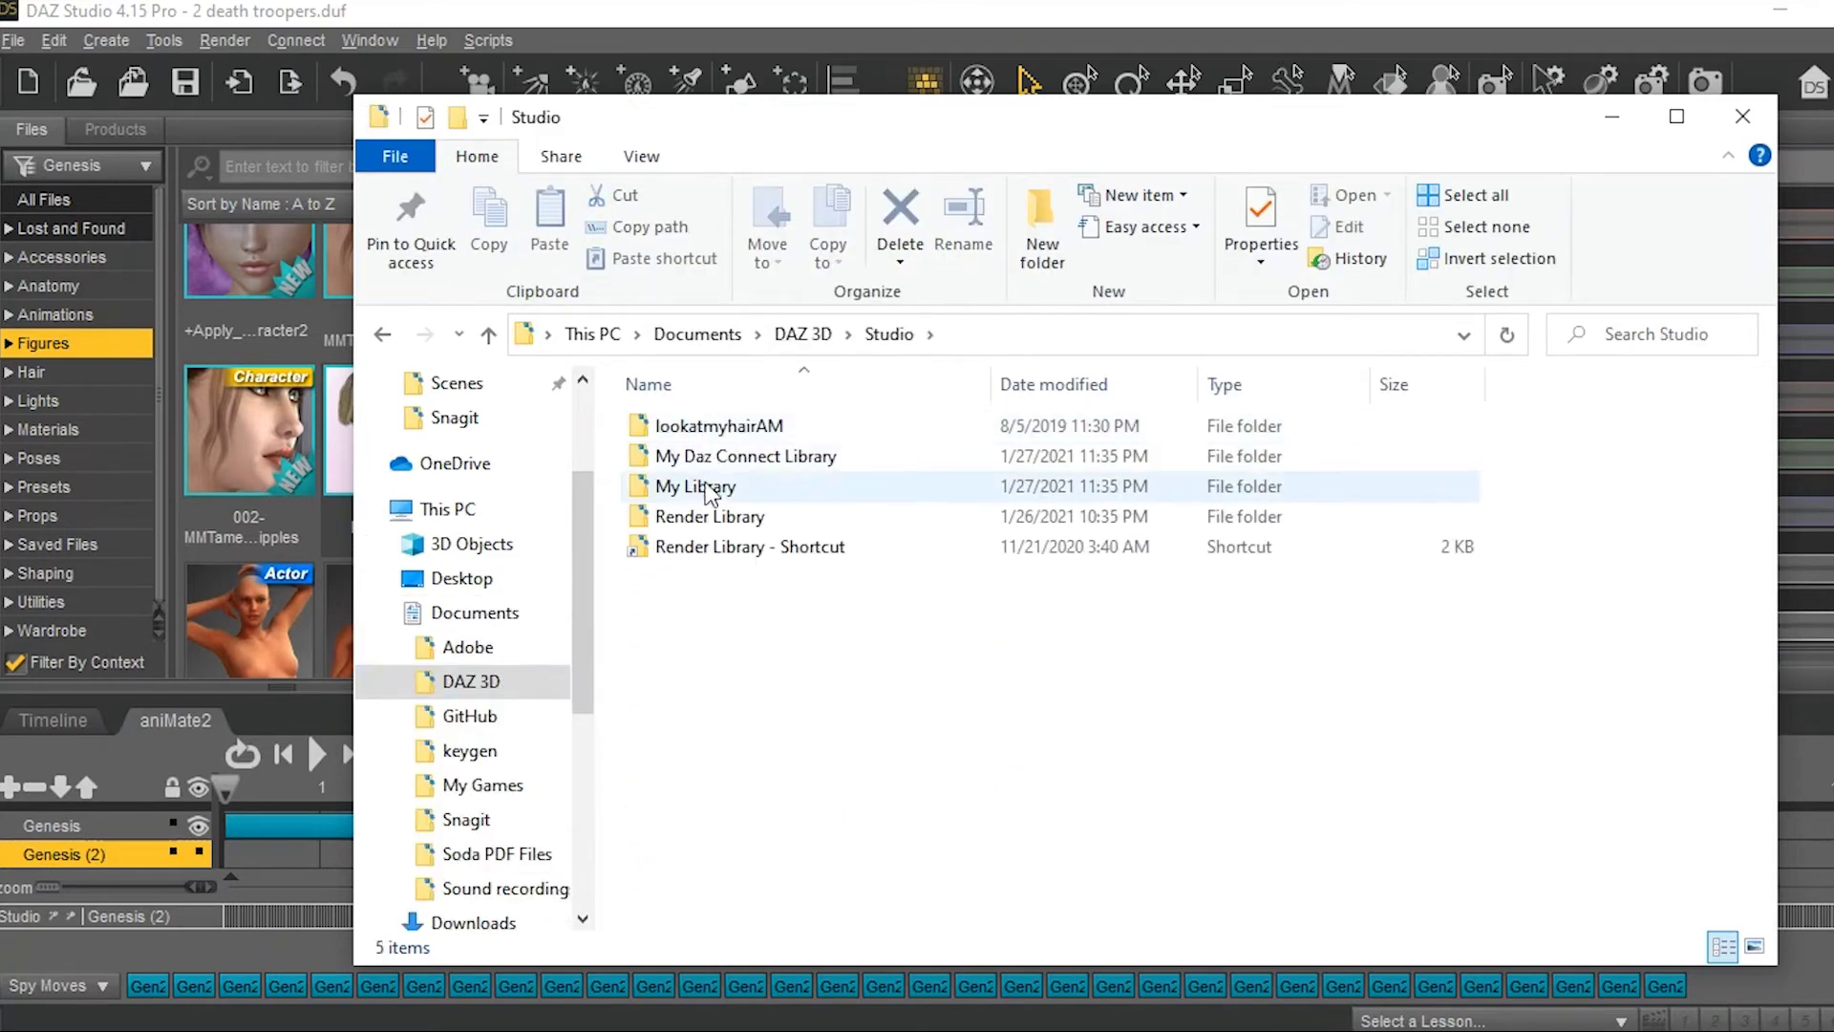
double_click(757, 461)
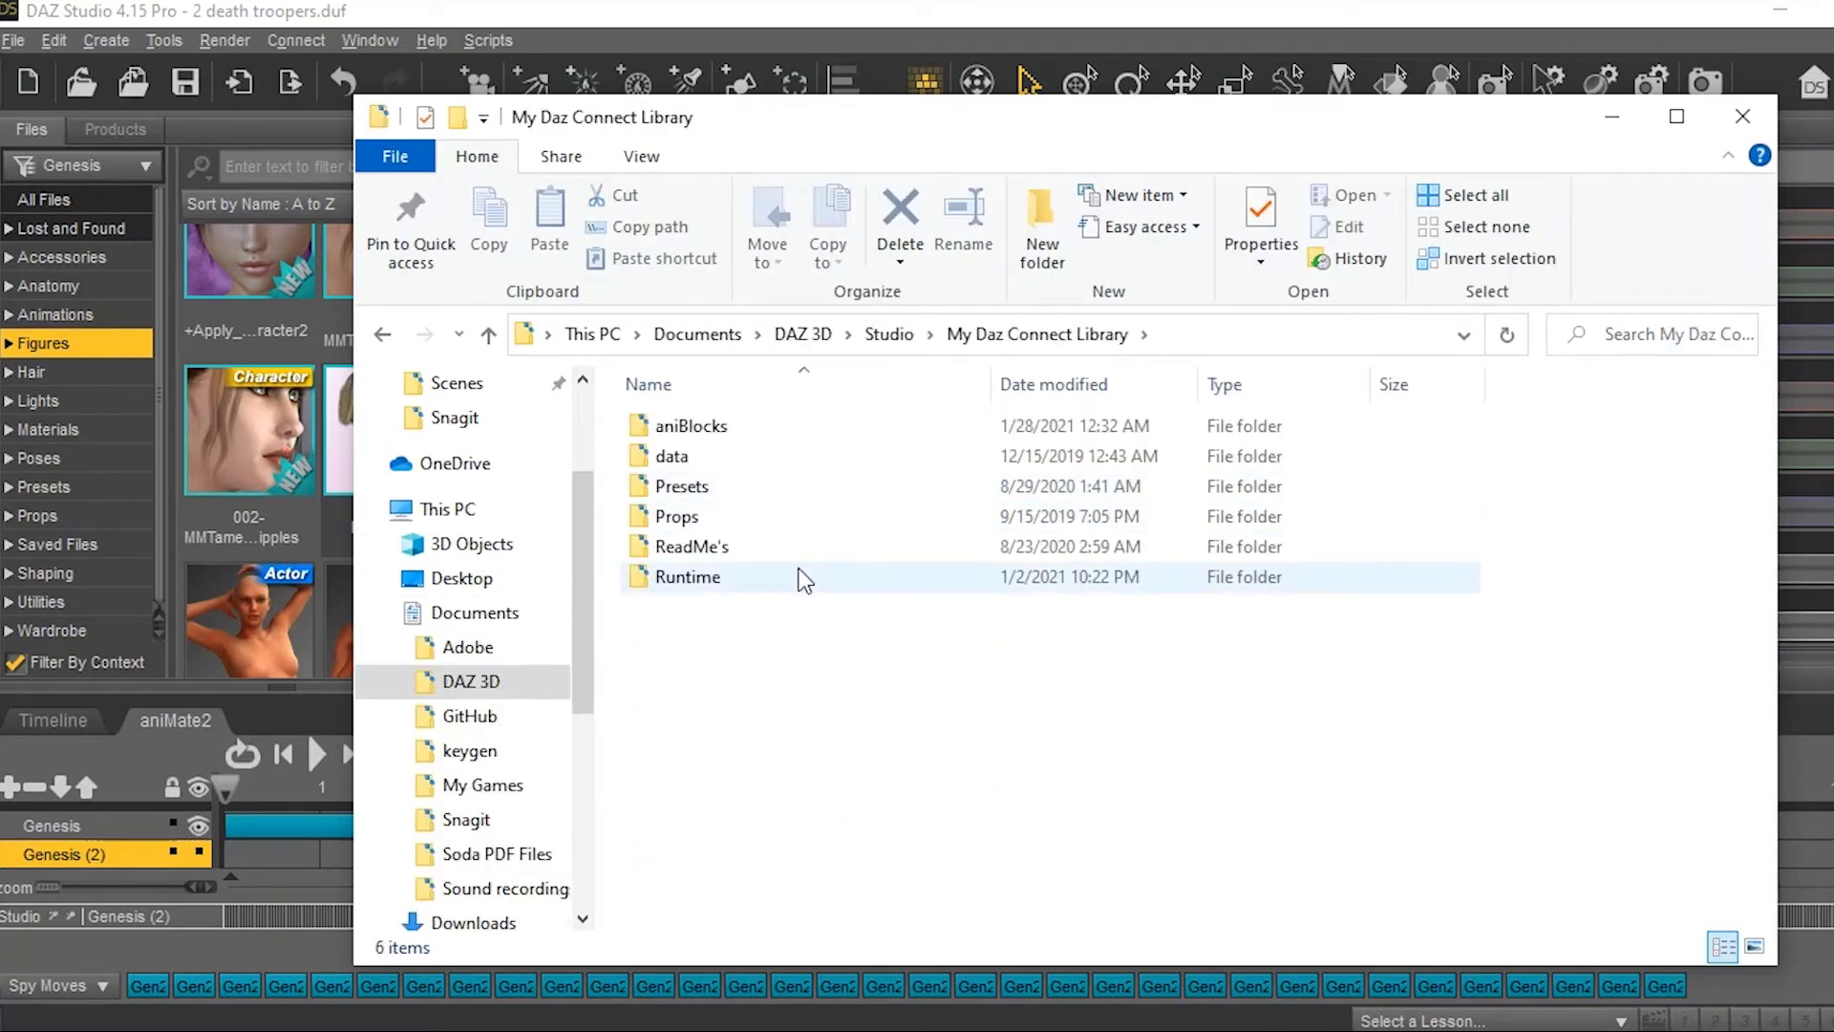
double_click(734, 439)
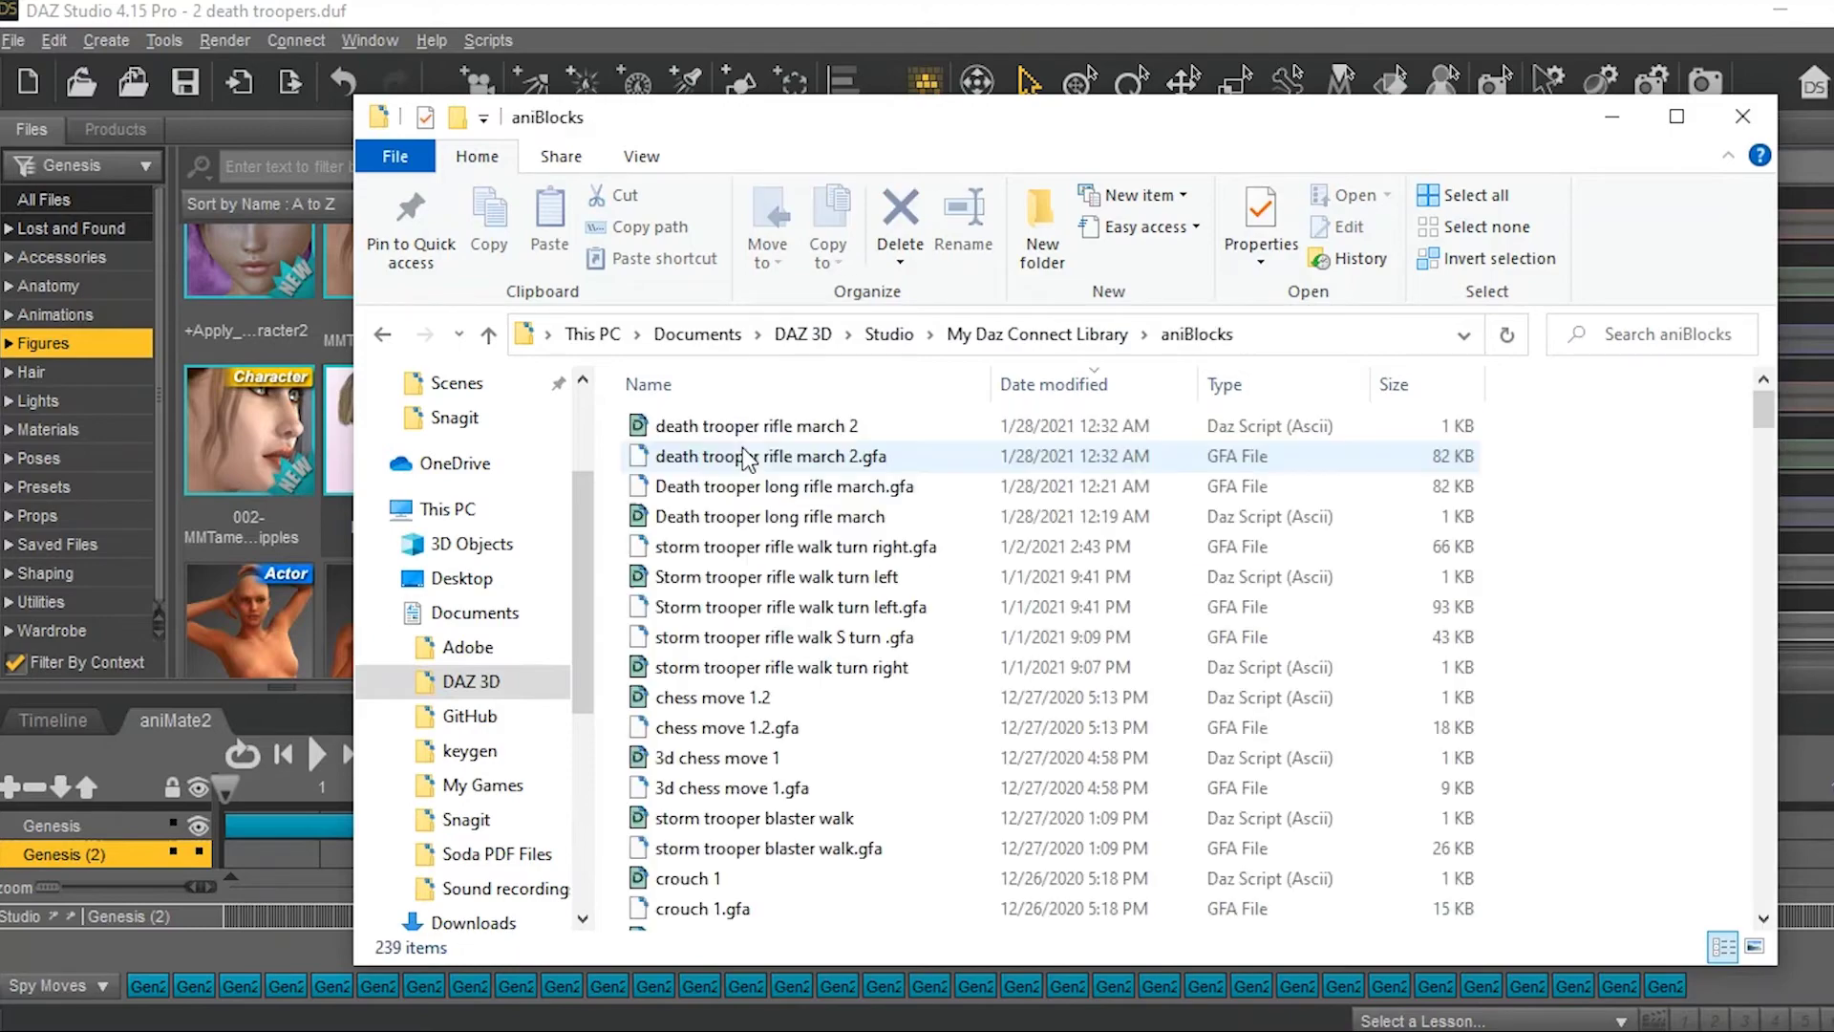
- Place the saved "death trooper rifle march 2" aniBlock from the folder at the start of the Genesis (2) track
drag(554, 119, 1360, 217)
drag(1586, 552, 890, 392)
drag(679, 791, 226, 812)
scroll(1046, 437, down, 2)
scroll(1024, 411, down, 6)
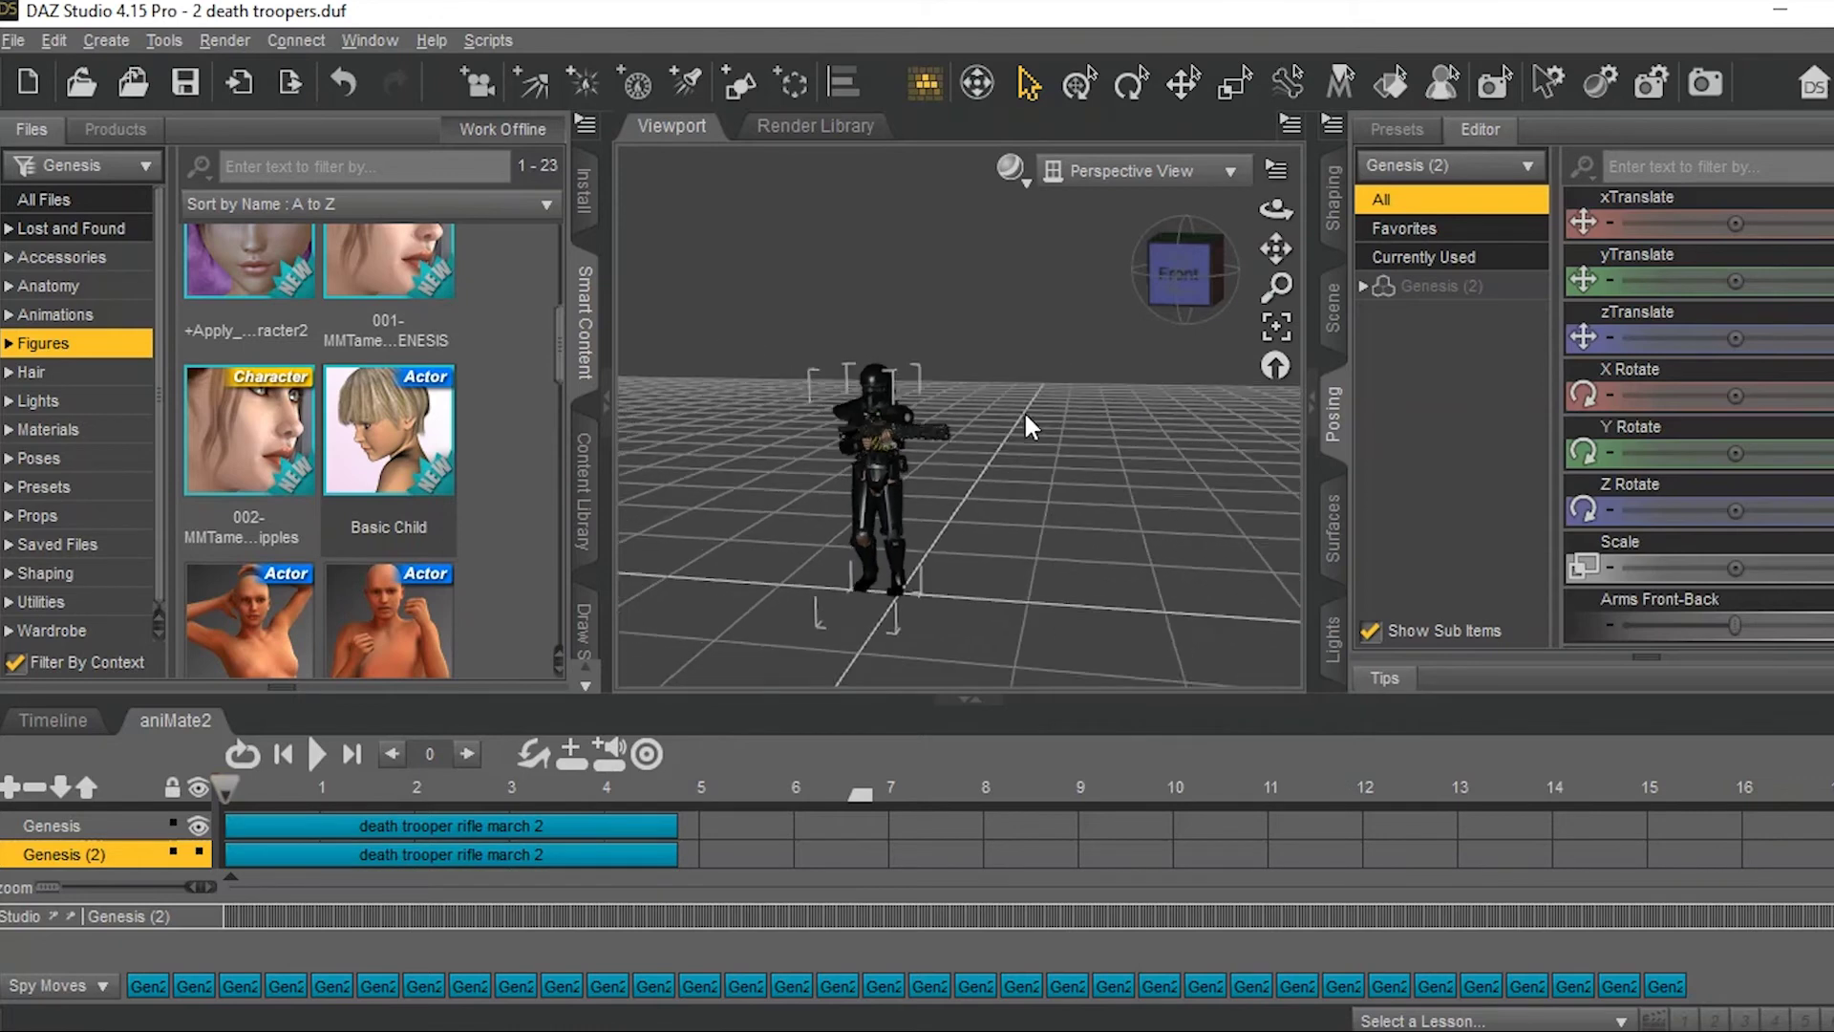
- Scrub through the walk and shift the second Genesis figure along X so it stands beside the death trooper
drag(228, 786, 134, 835)
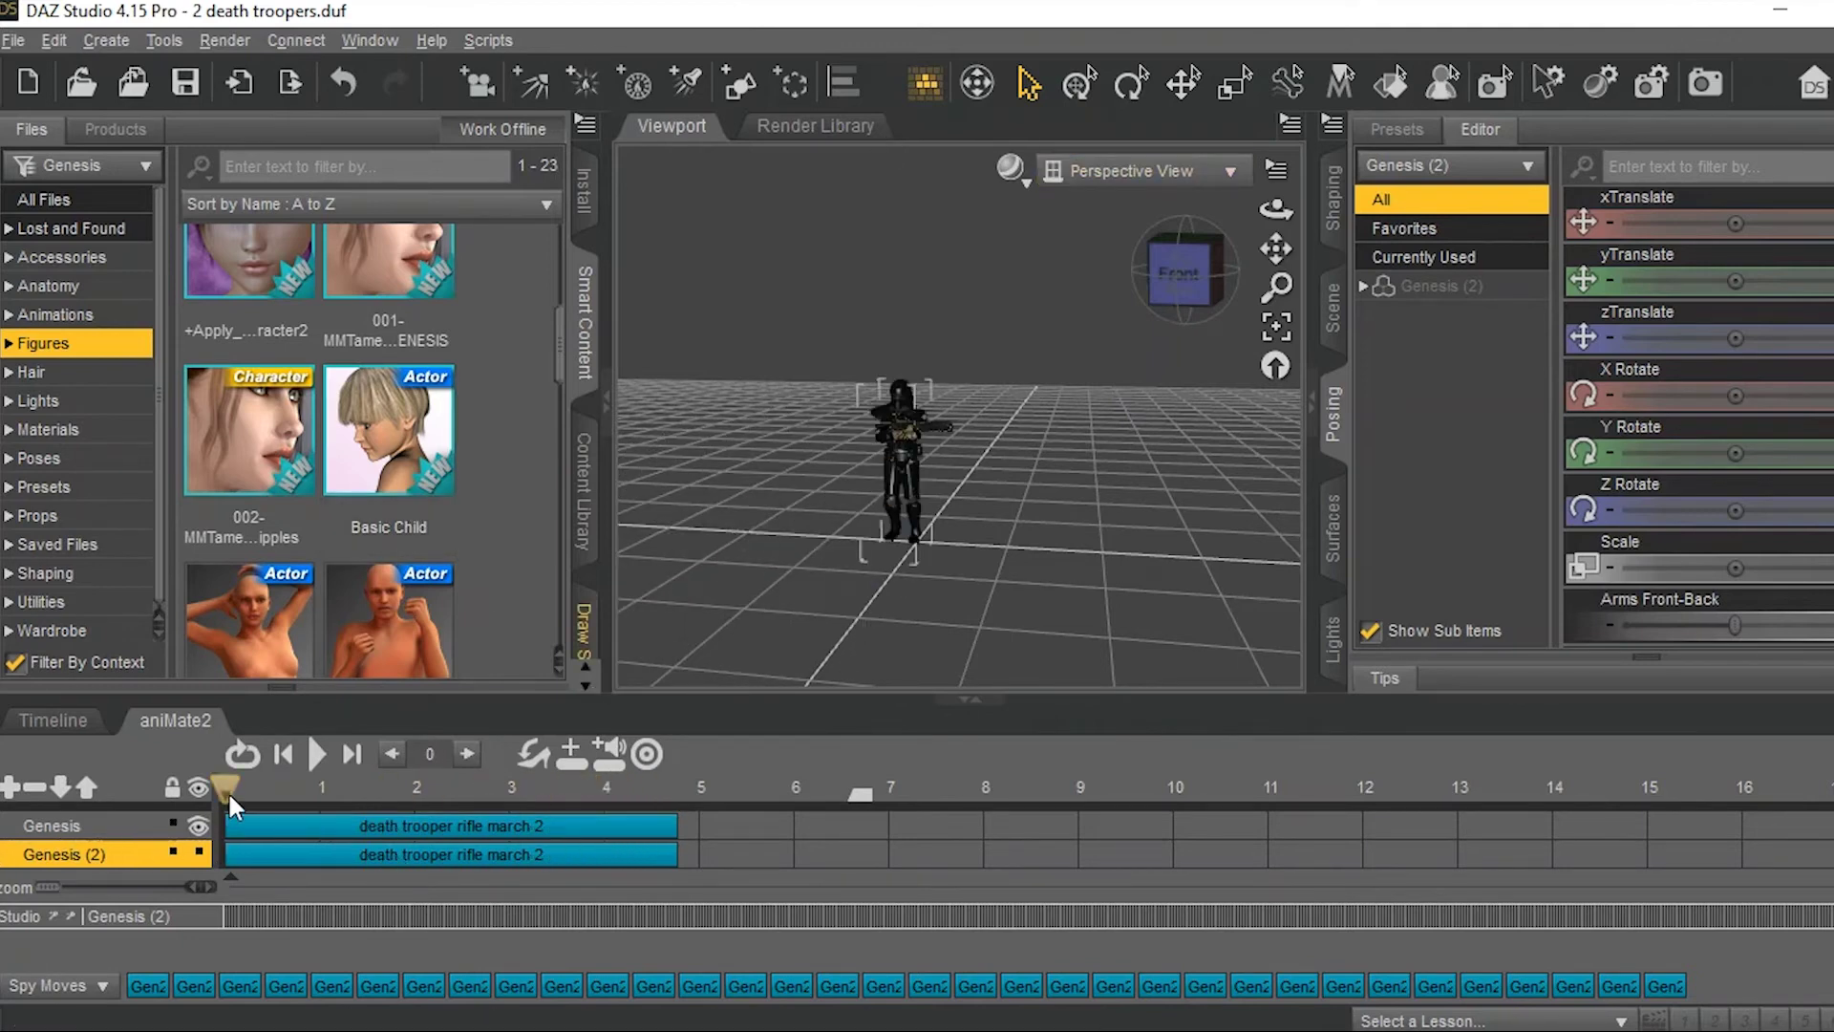
drag(227, 789, 3, 899)
drag(1735, 223, 1801, 223)
- Scrub both figures' rifle march from the start and compare their poses from the side
drag(224, 787, 3, 880)
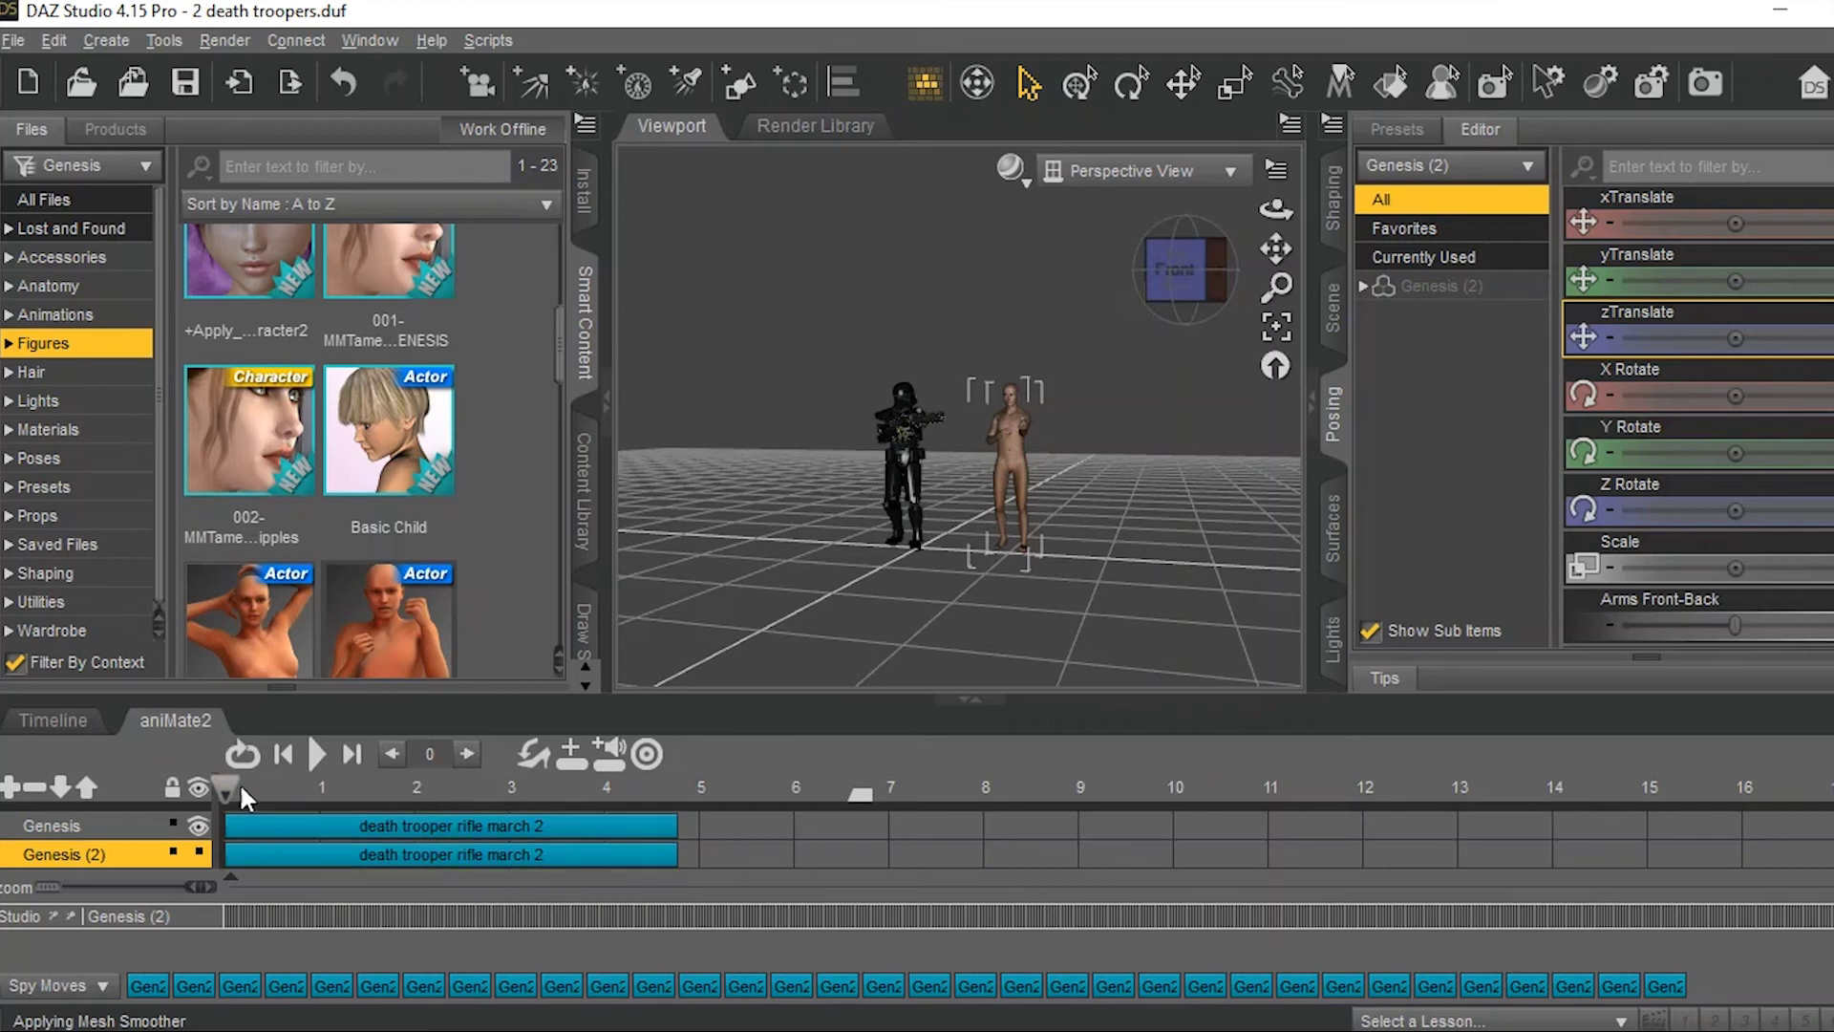
mouse_move(229, 785)
mouse_down()
mouse_move(664, 839)
mouse_move(225, 793)
mouse_up()
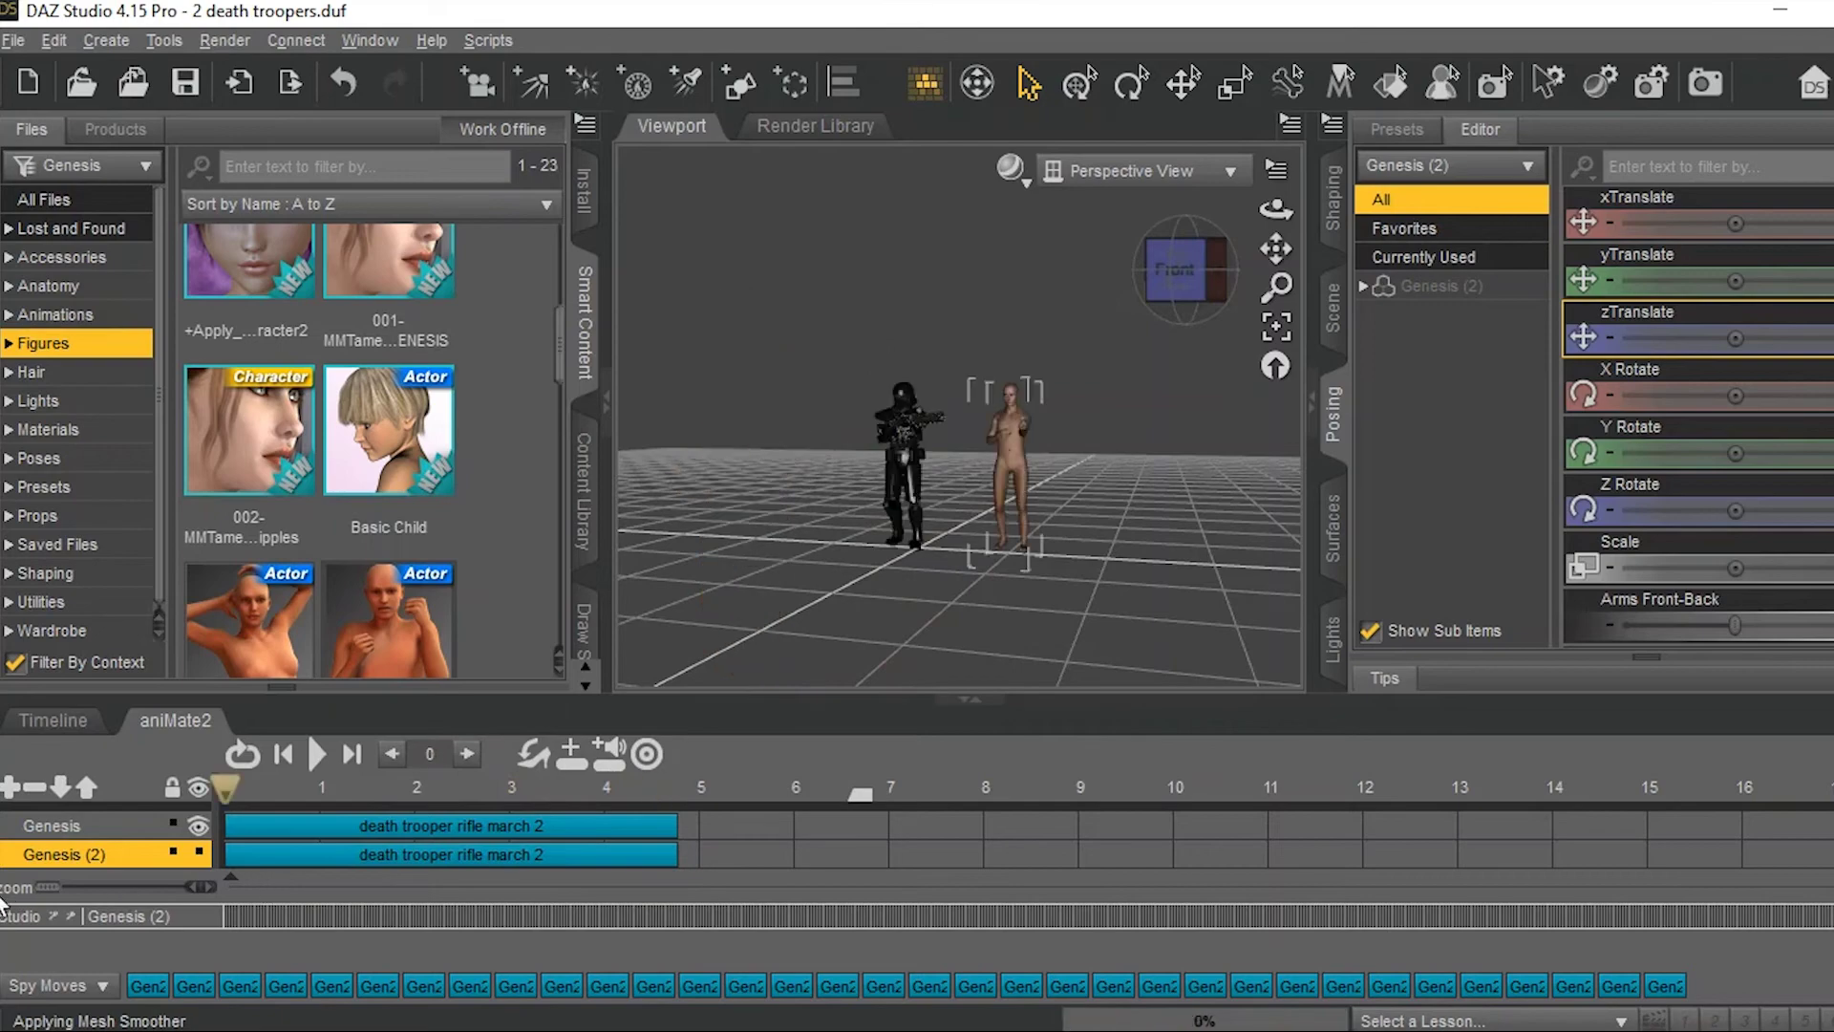
click(1211, 253)
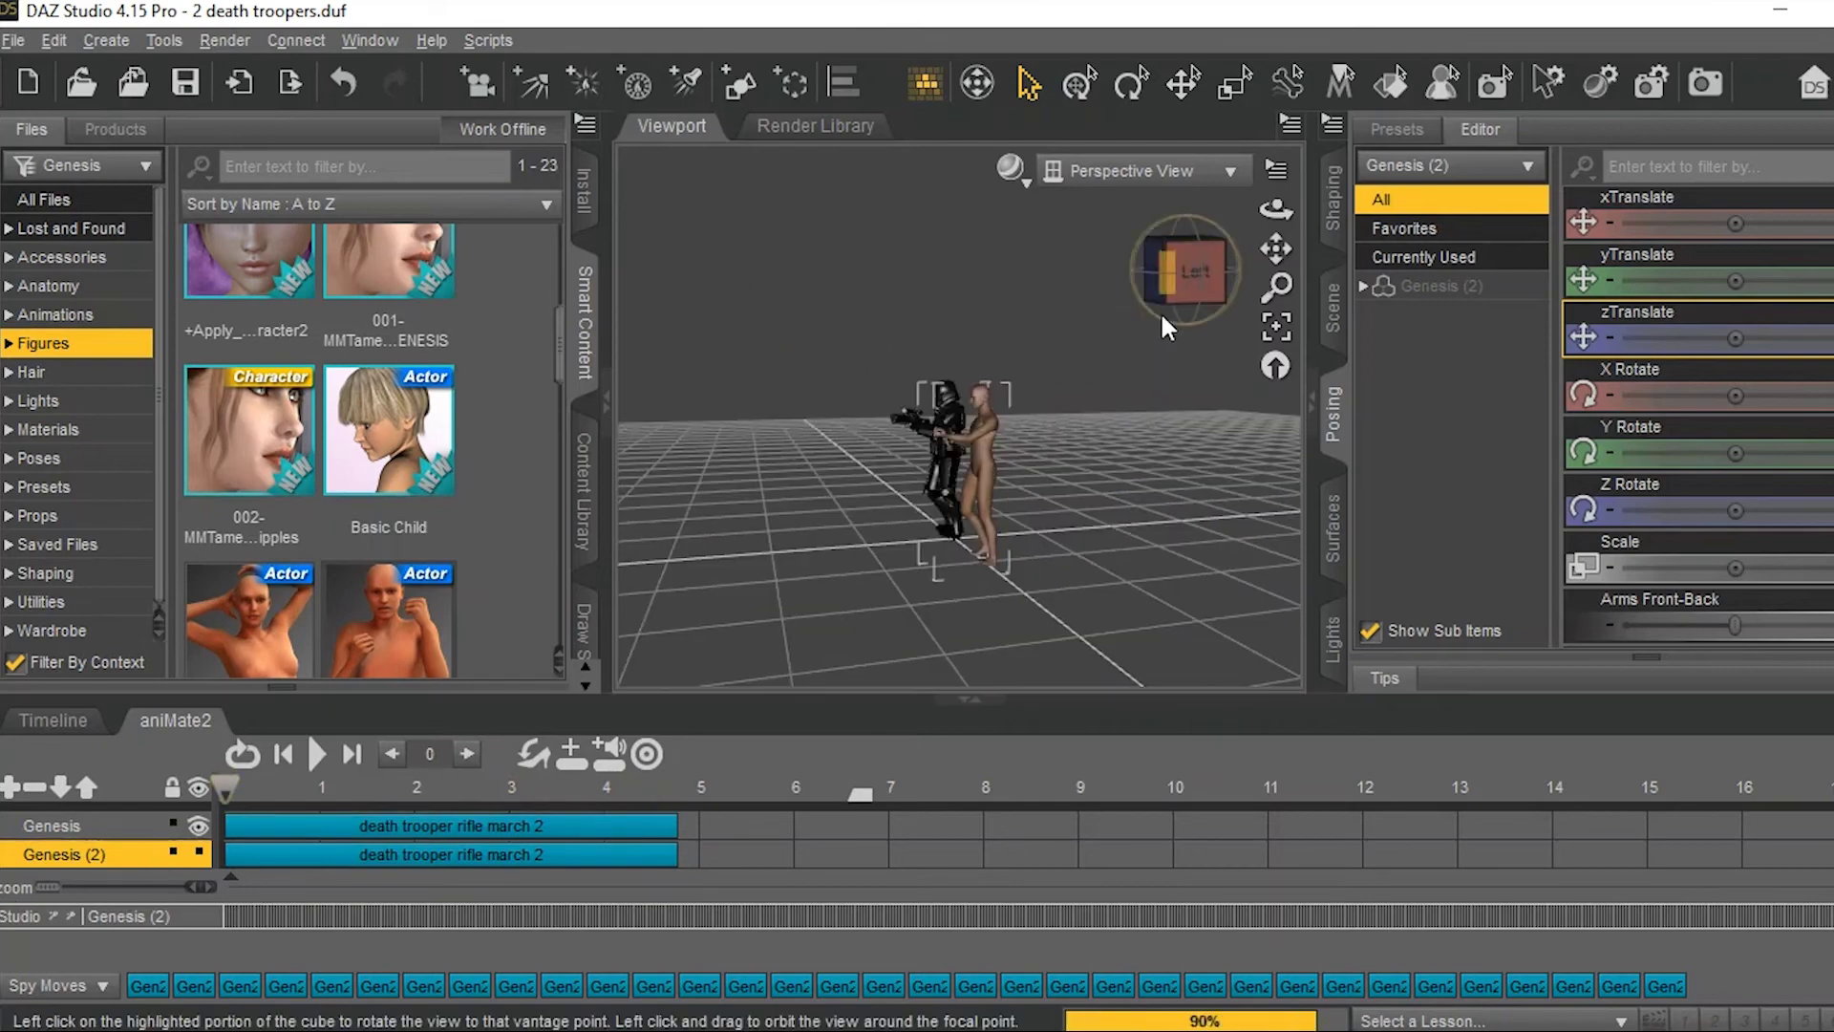